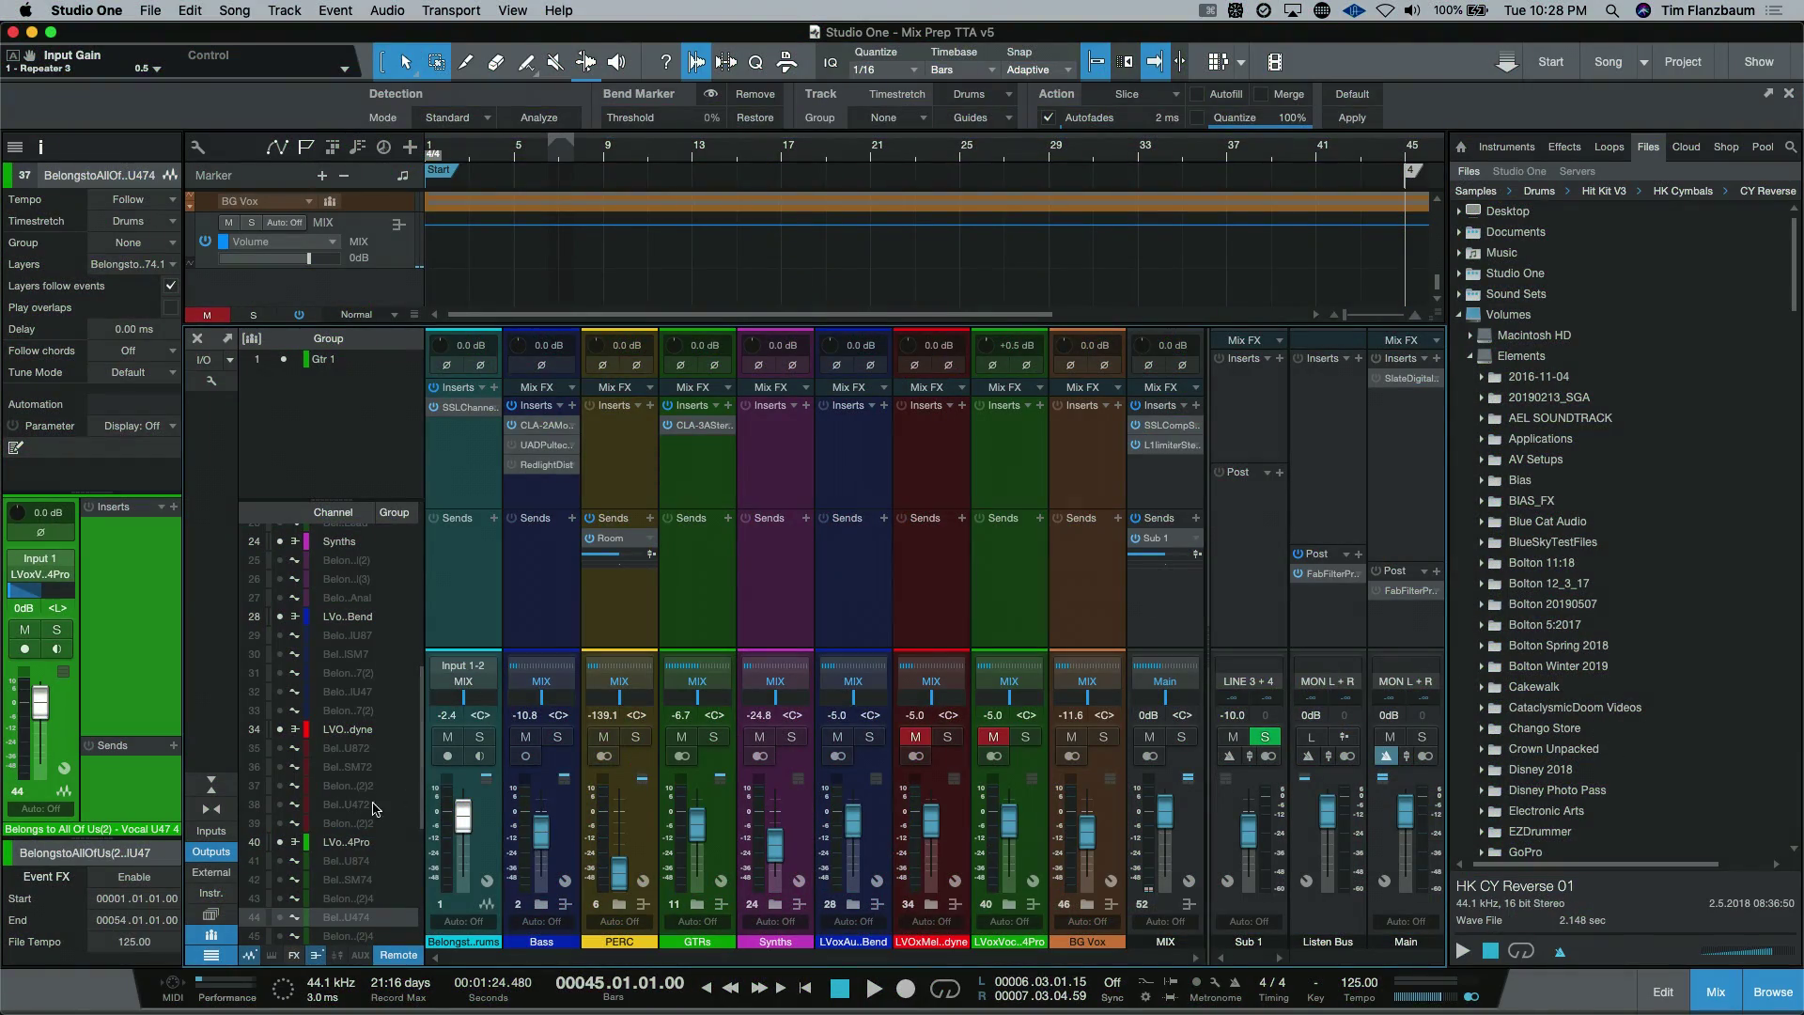
# Close the Inspector and hide the synth, drums, bass, percussion and guitar channels from the mixer.
pyautogui.click(47, 147)
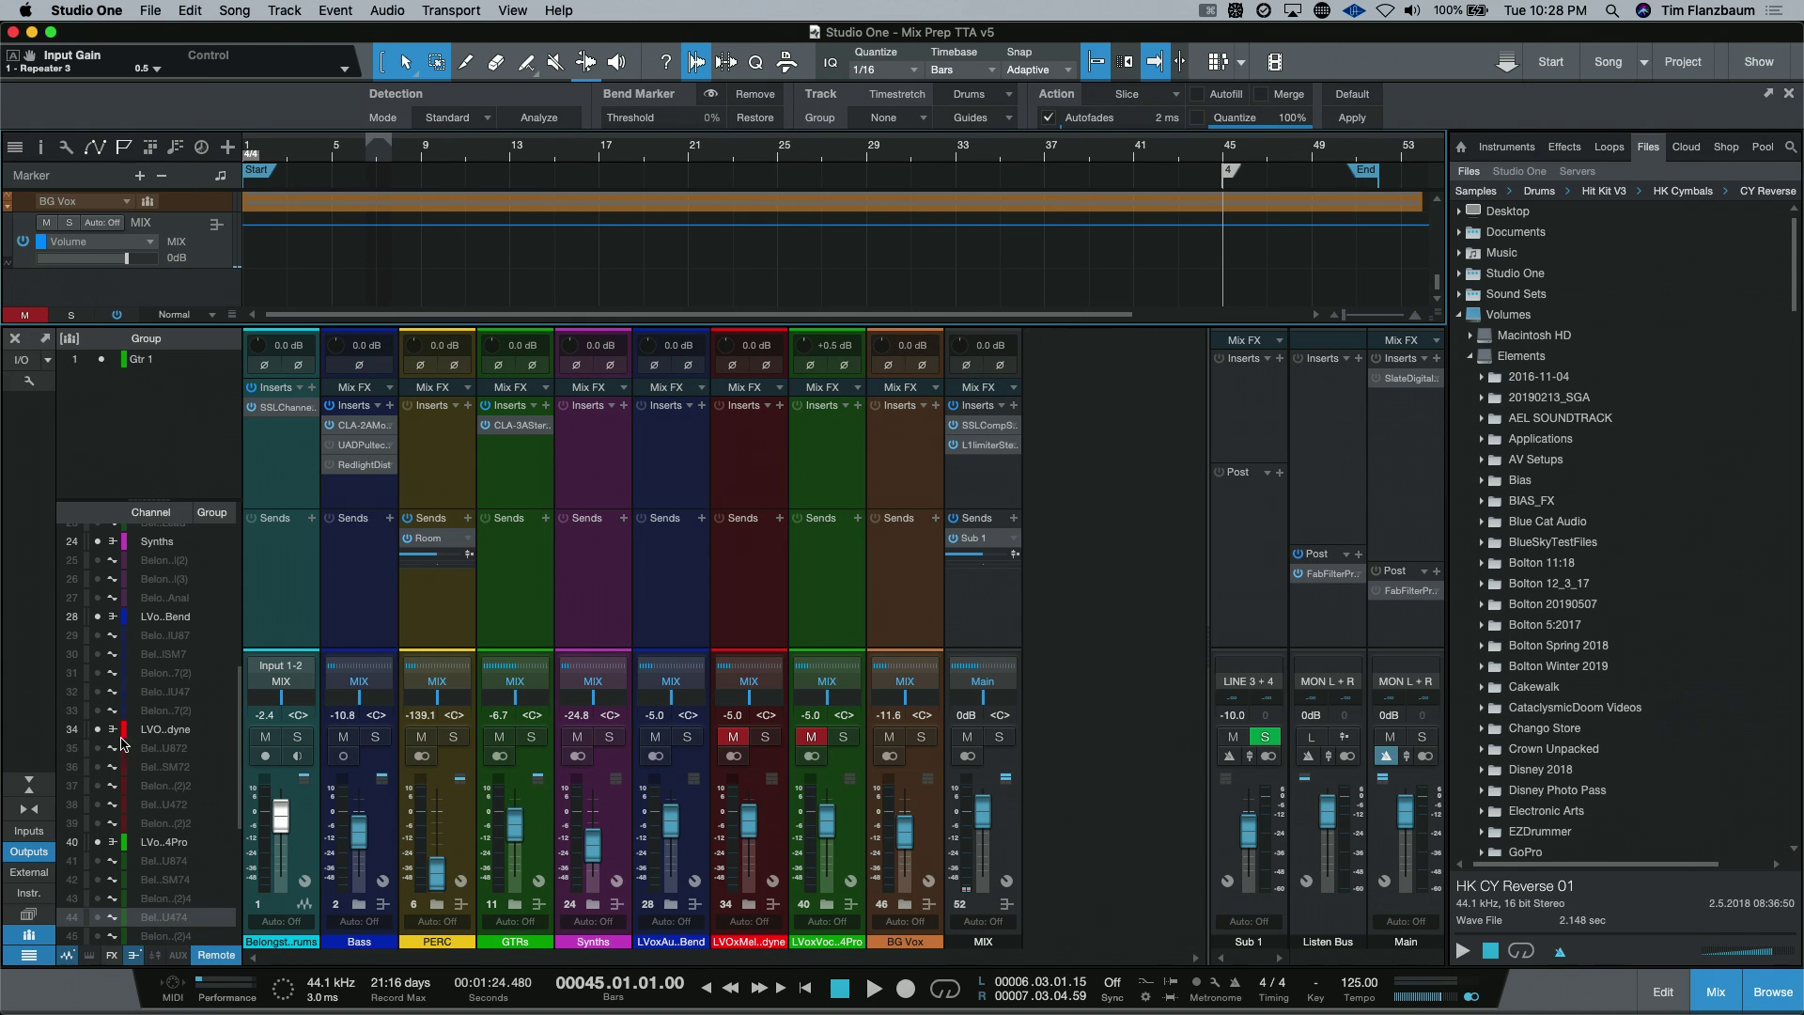
pyautogui.click(98, 542)
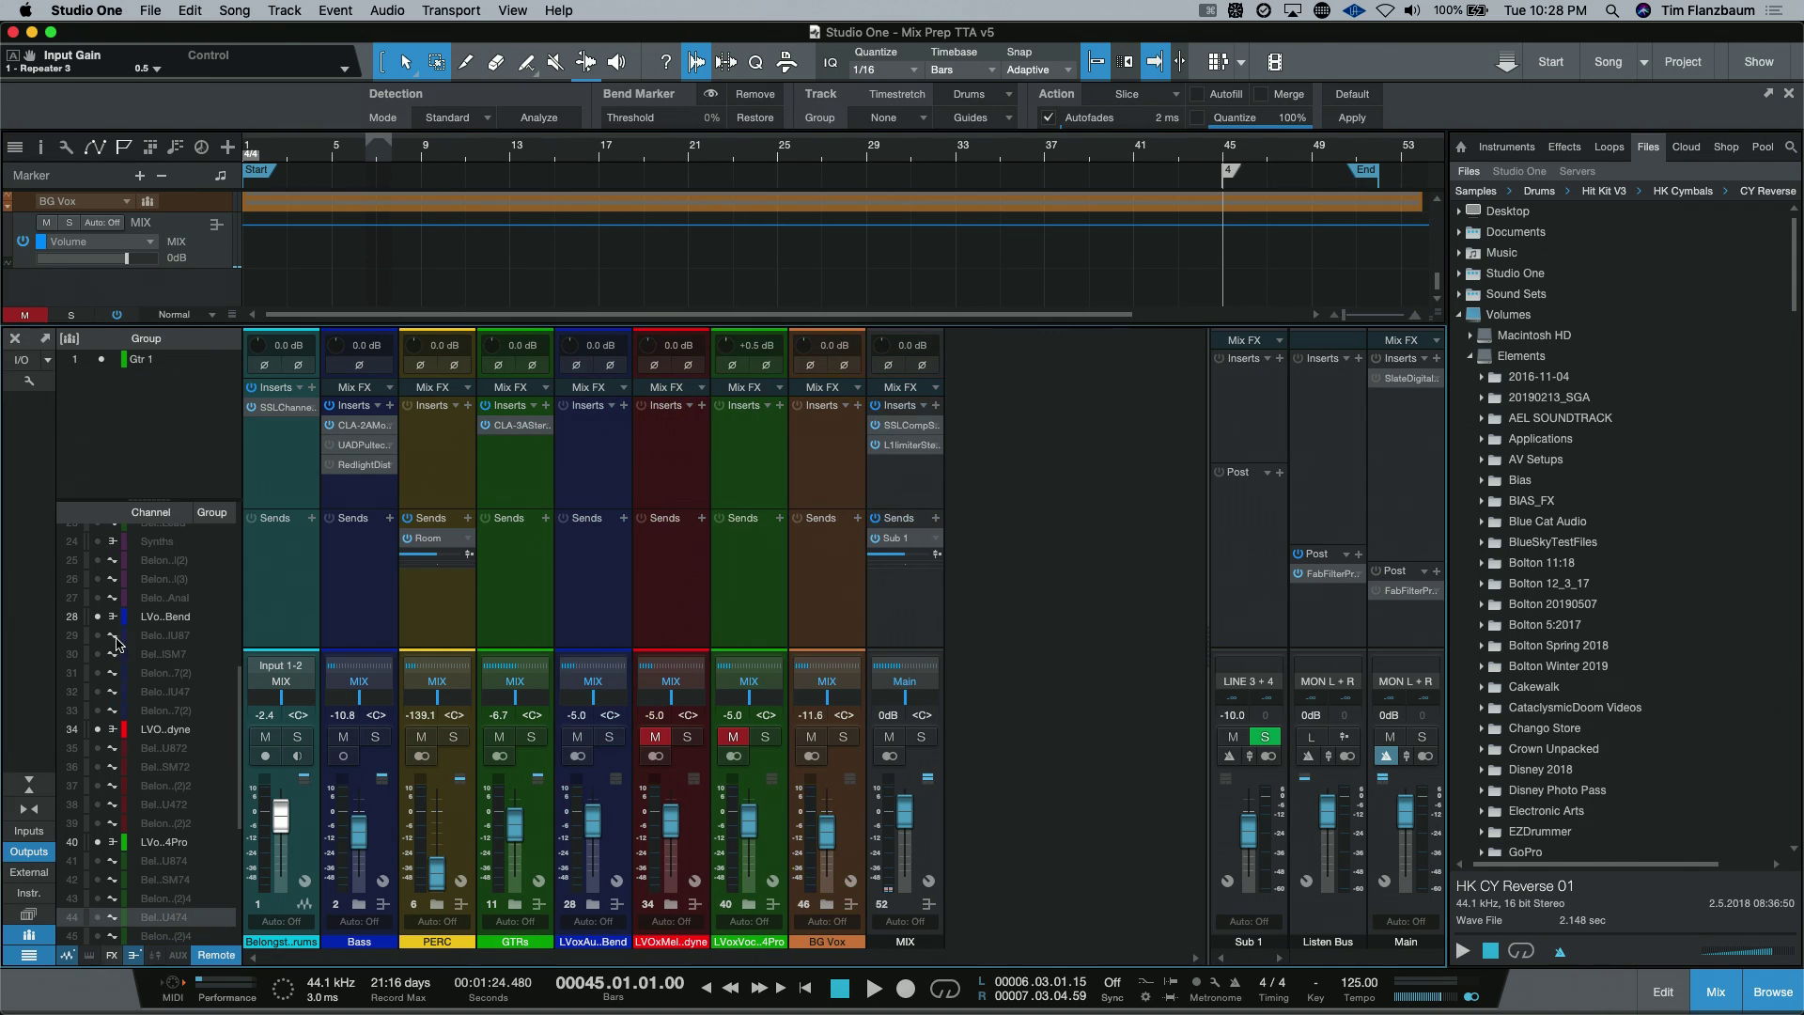
pyautogui.scroll(5, 155, 752)
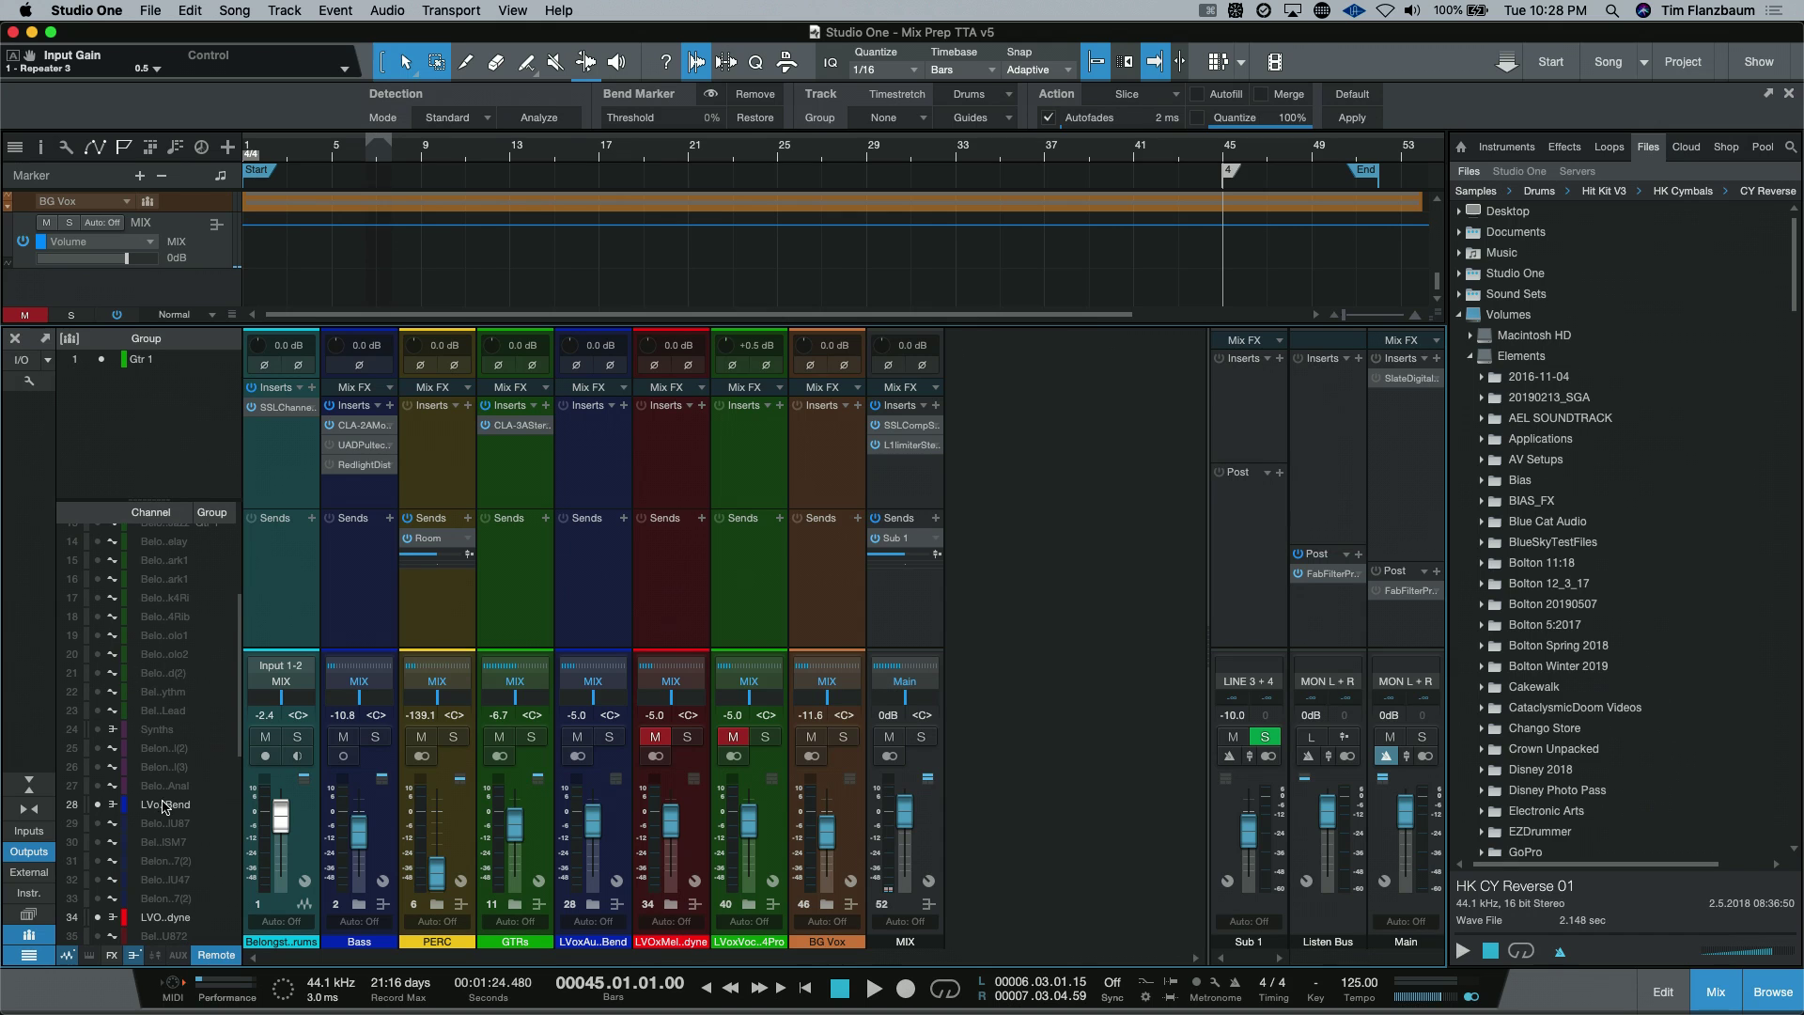
pyautogui.click(545, 839)
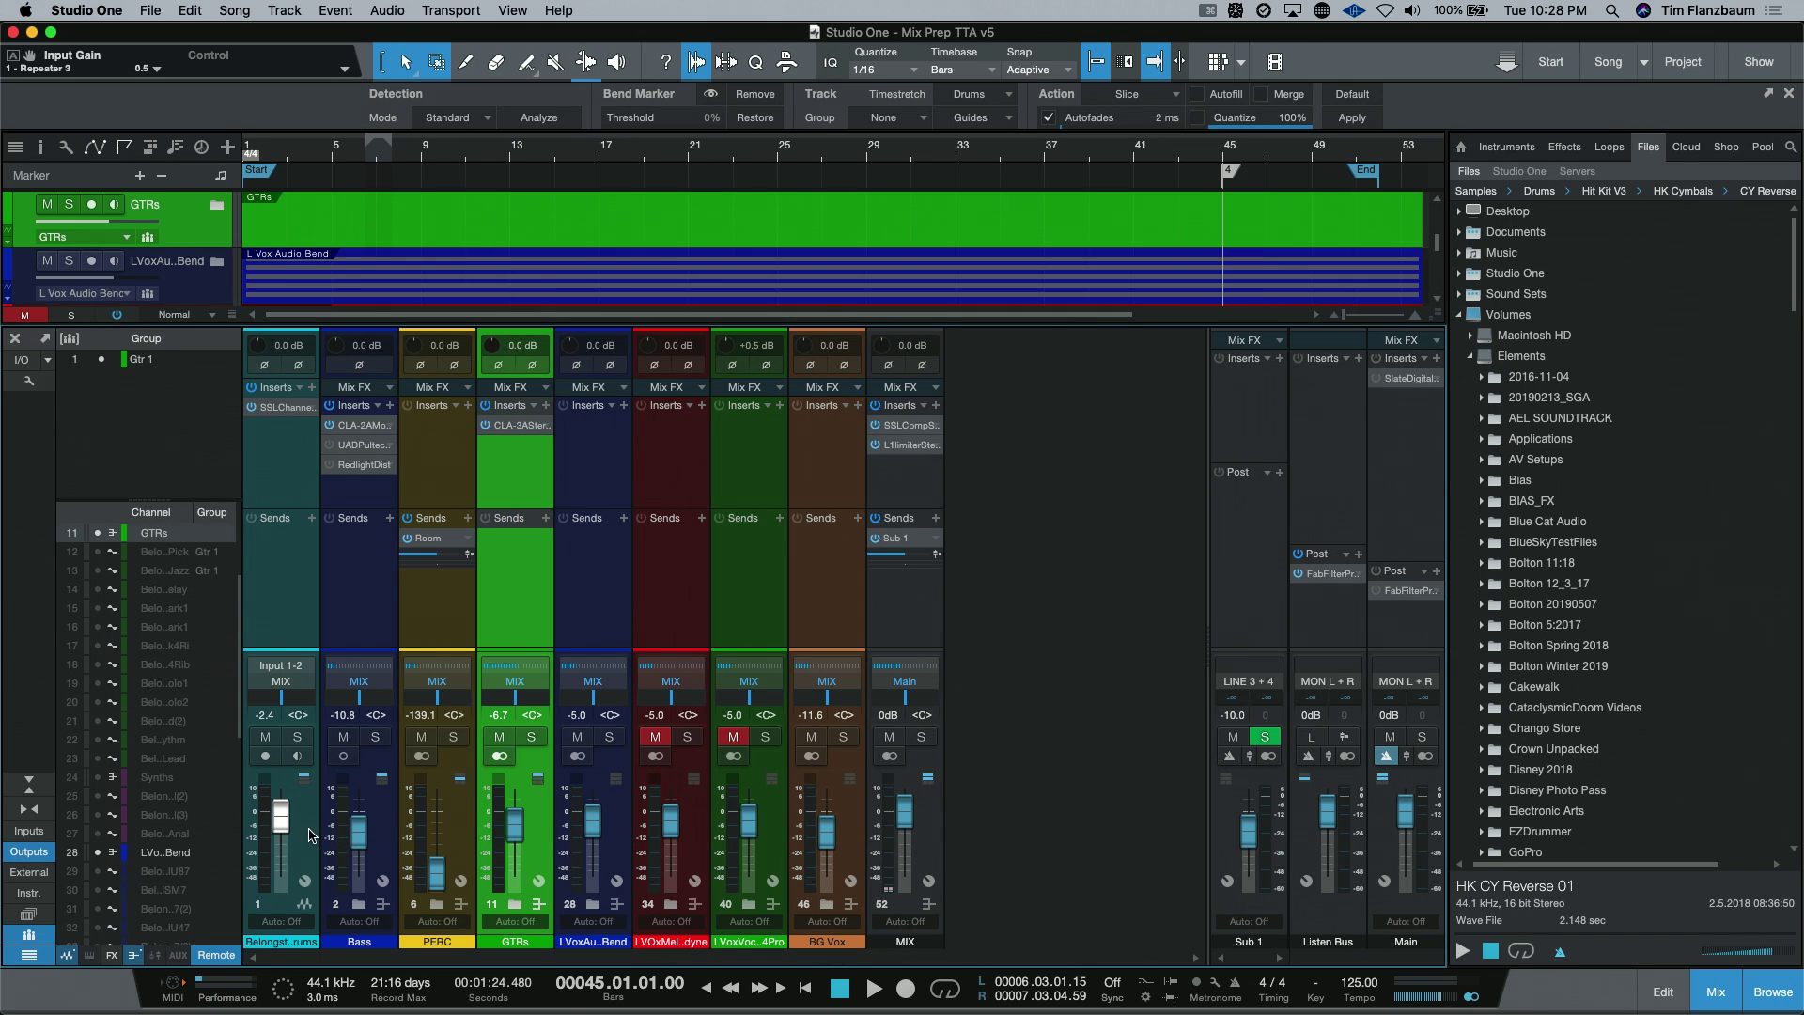
pyautogui.rightClick(310, 834)
pyautogui.click(348, 467)
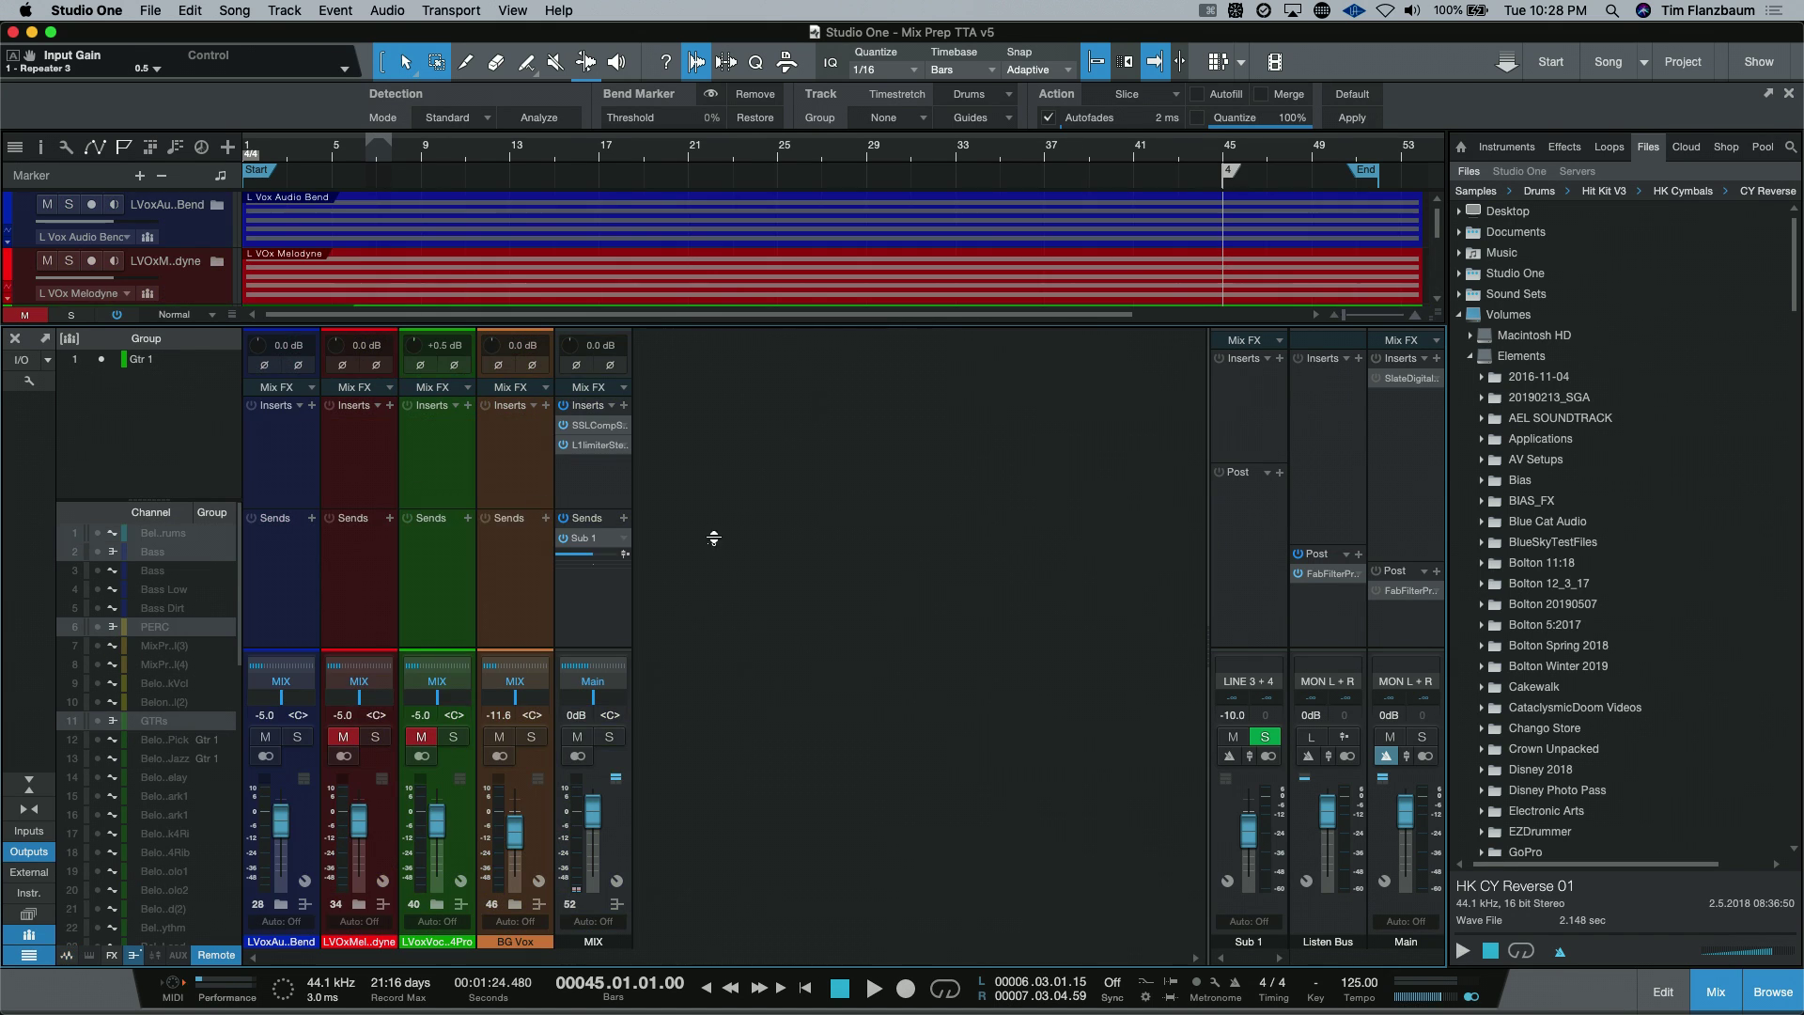
# Close the Browser and expand the L Vox Audio Bend folder into its five vocal channels.
pyautogui.click(1785, 1001)
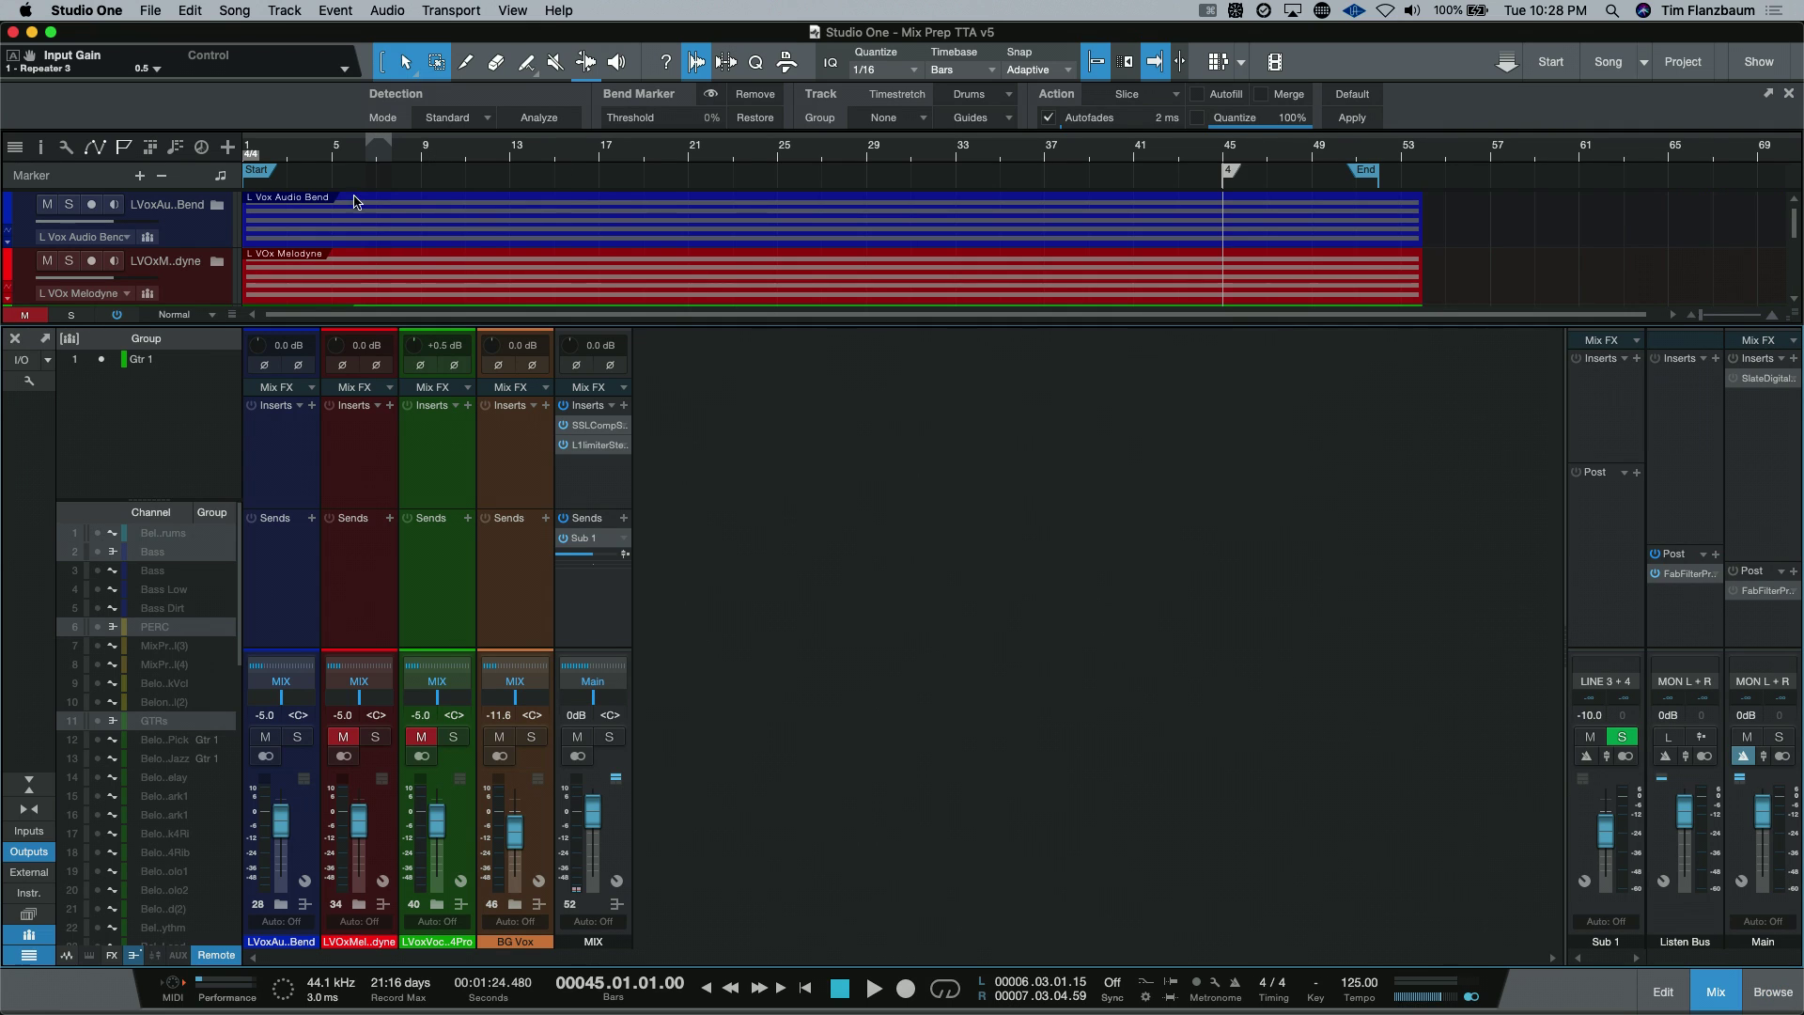
pyautogui.click(447, 618)
pyautogui.click(367, 603)
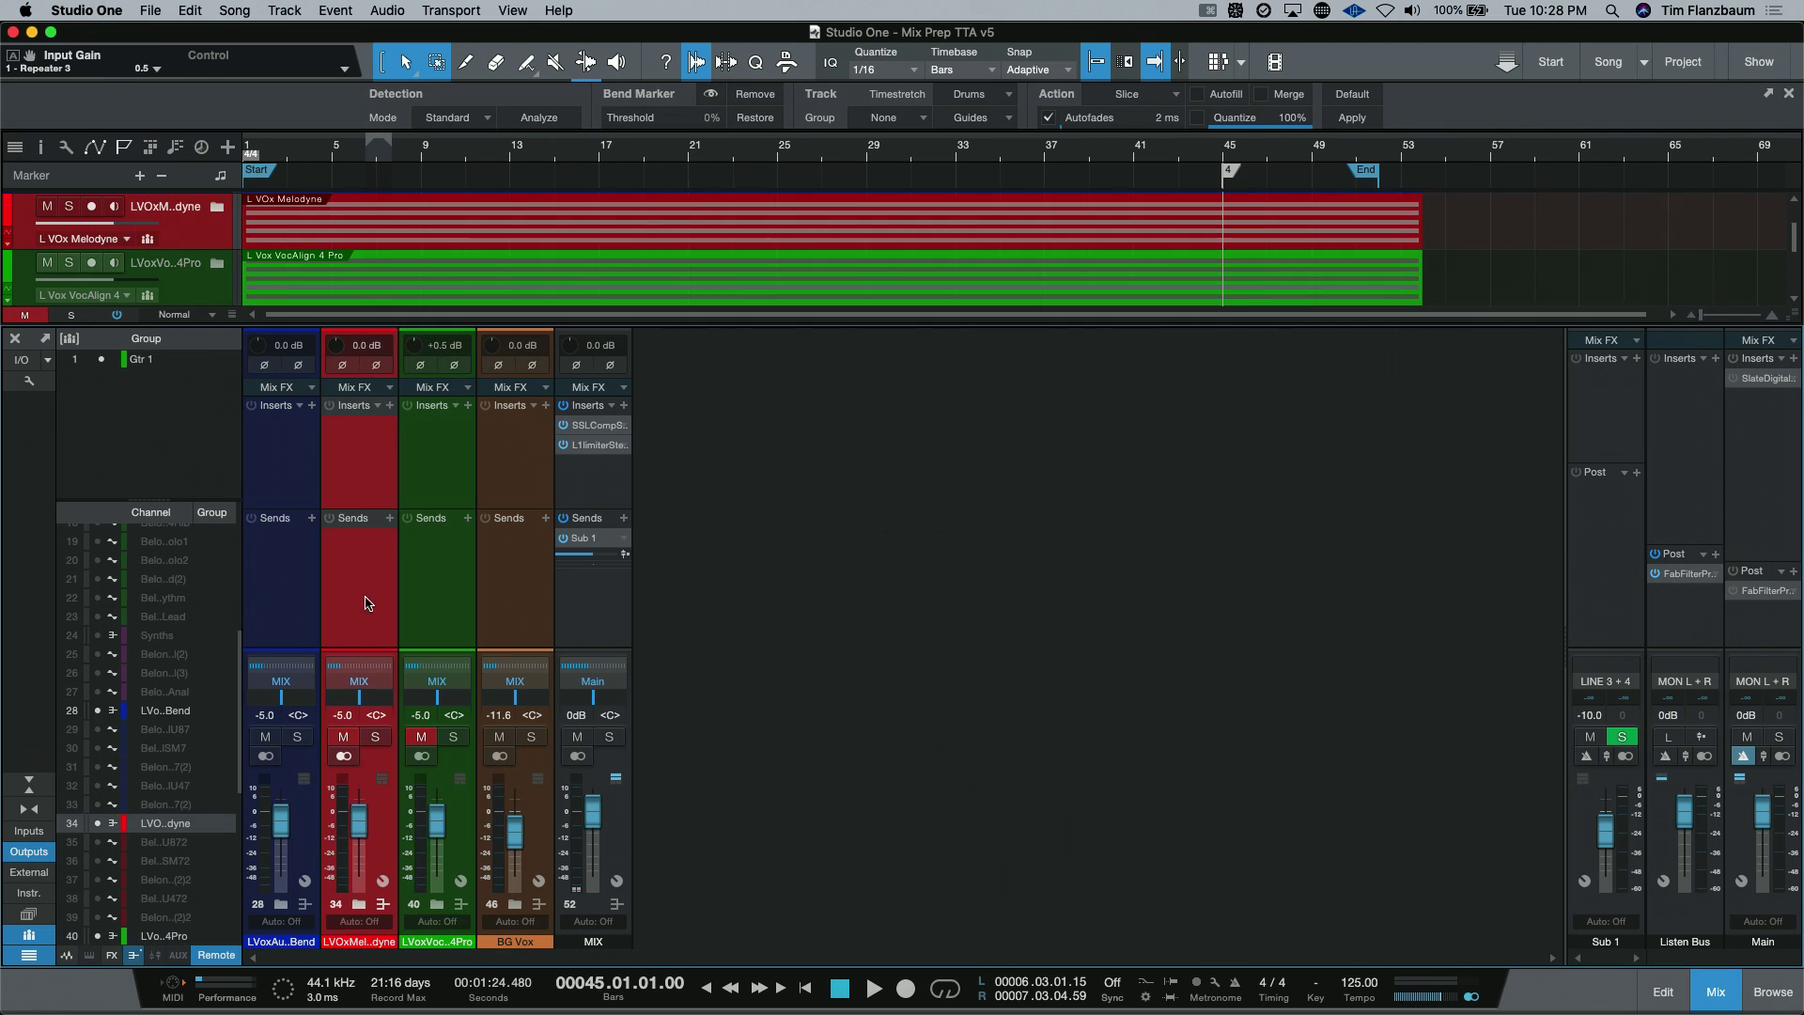
pyautogui.click(291, 598)
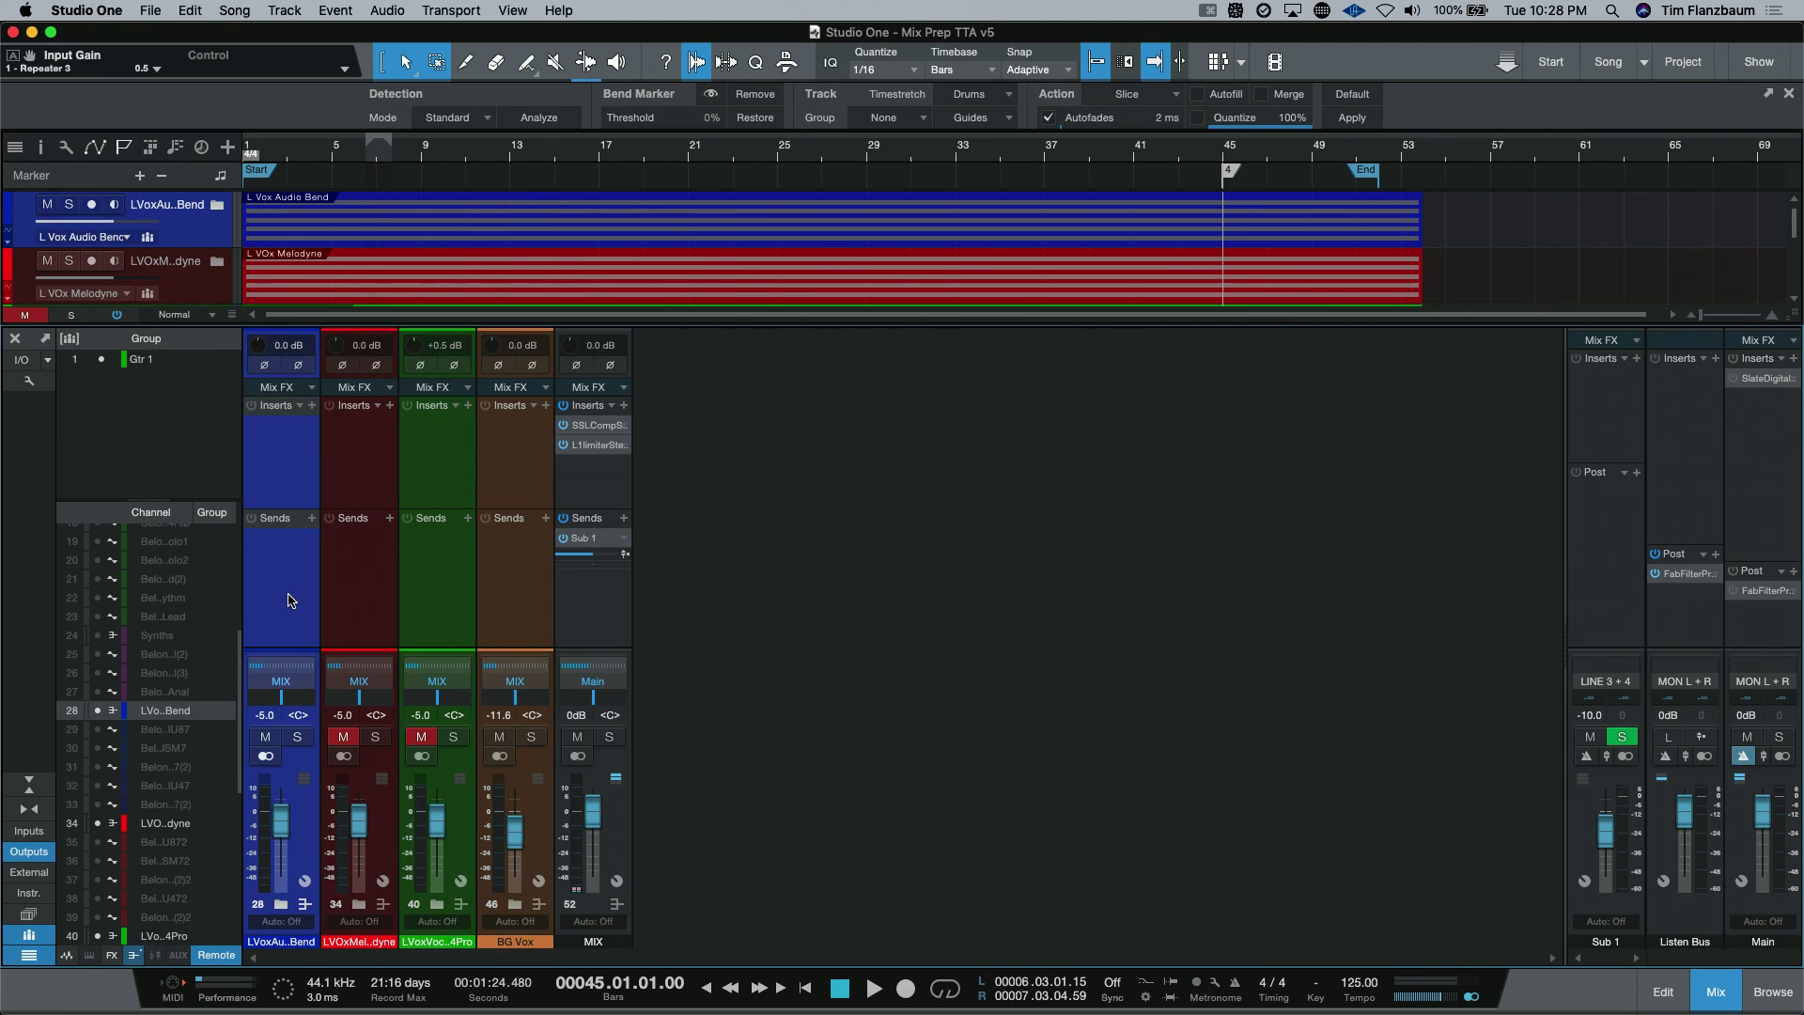
pyautogui.click(217, 206)
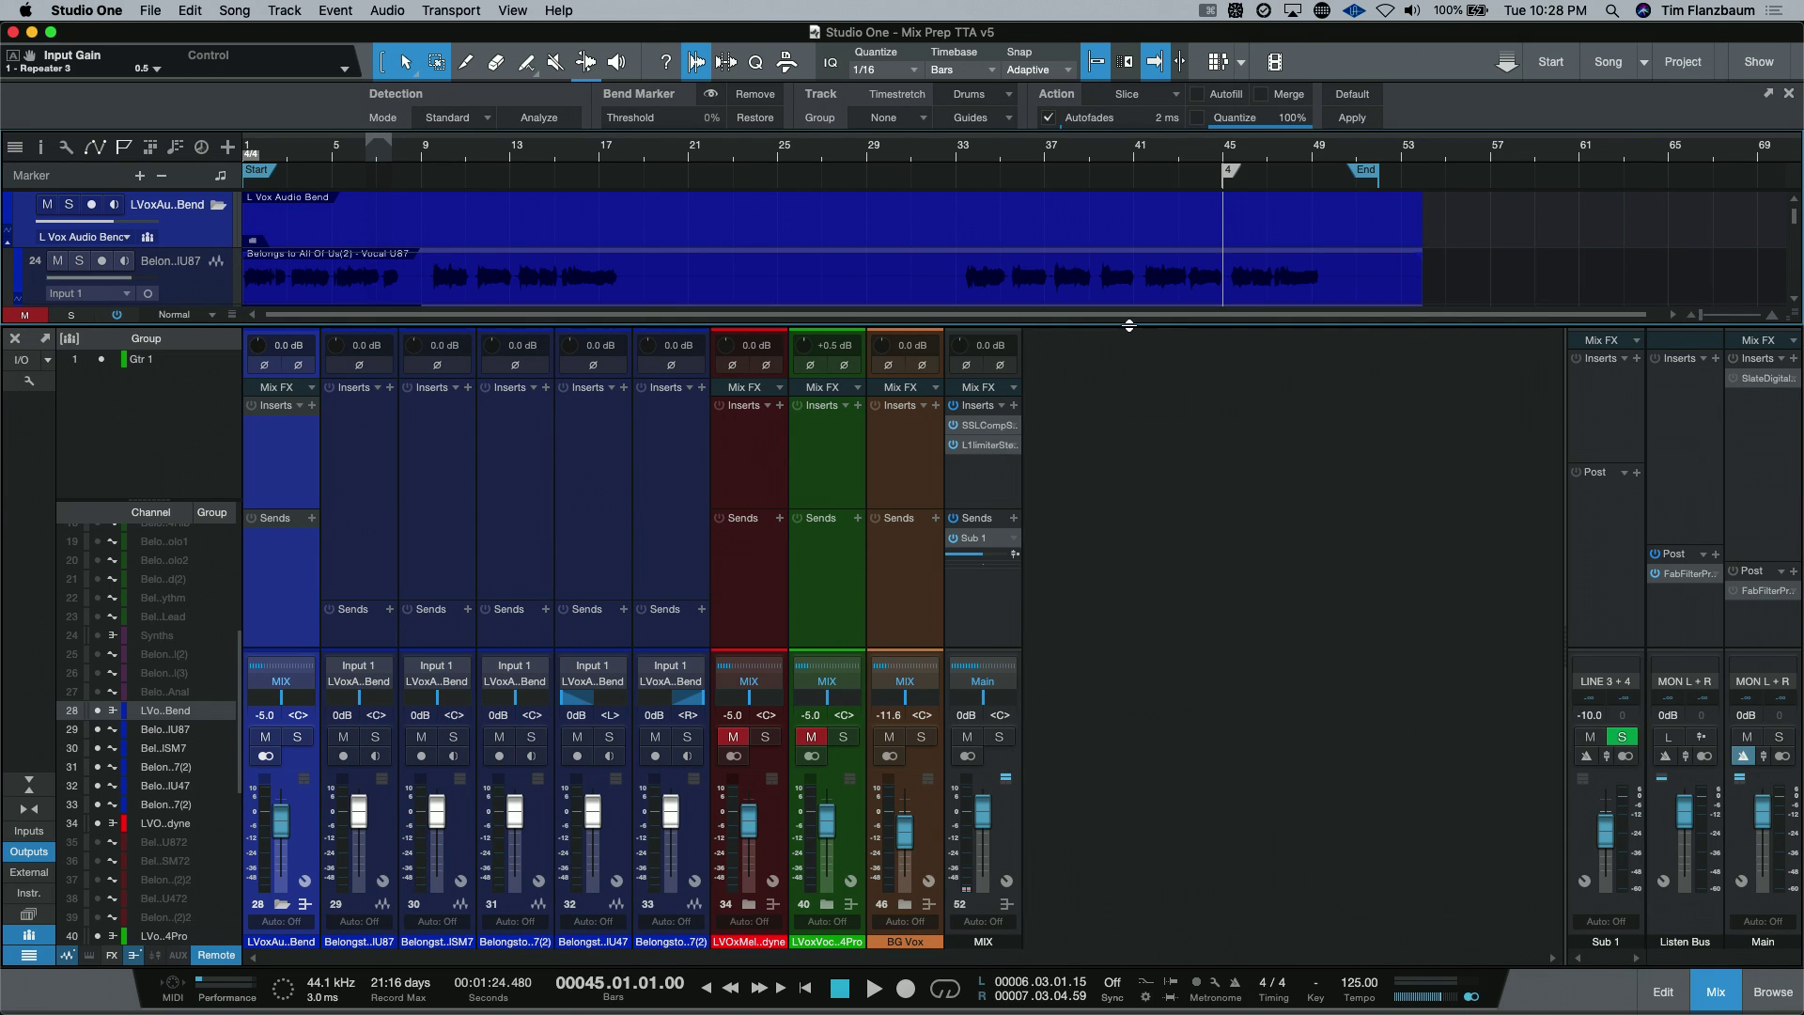
# Enlarge the arrange pane and recolour the Vocal U87 channel a lighter blue.
pyautogui.moveTo(1130, 330); pyautogui.dragTo(1128, 352)
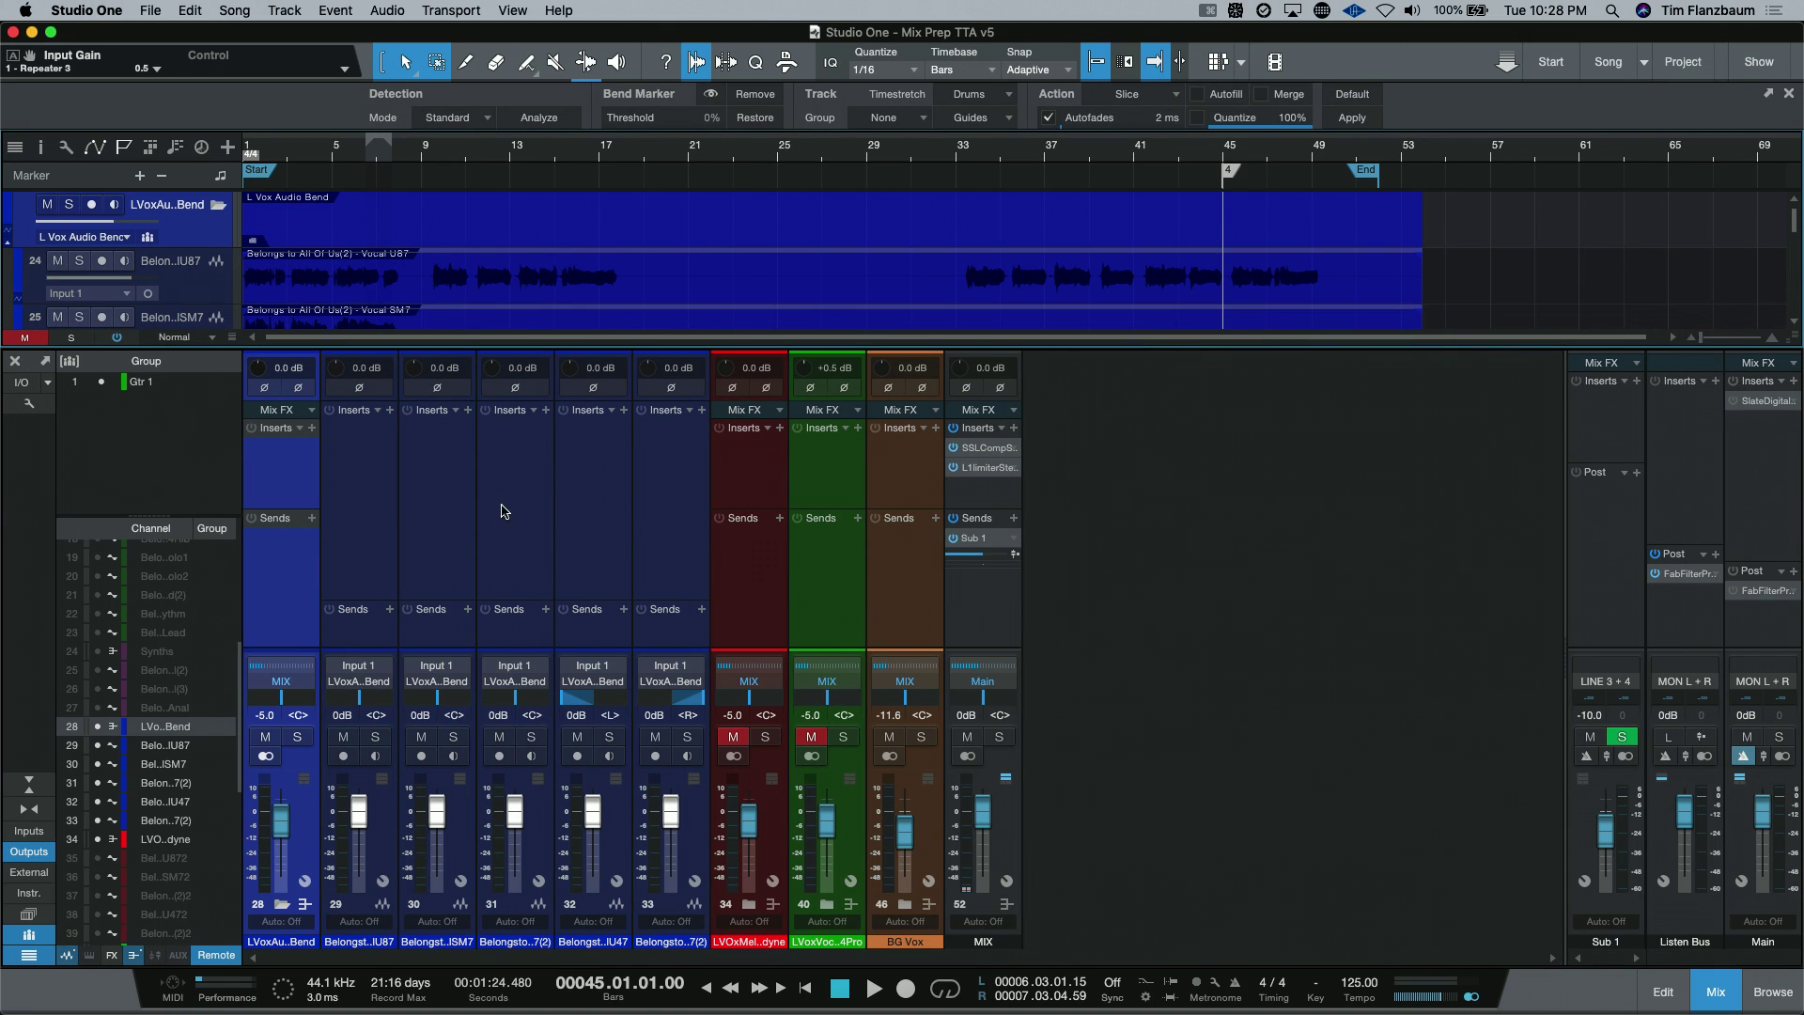
pyautogui.click(353, 478)
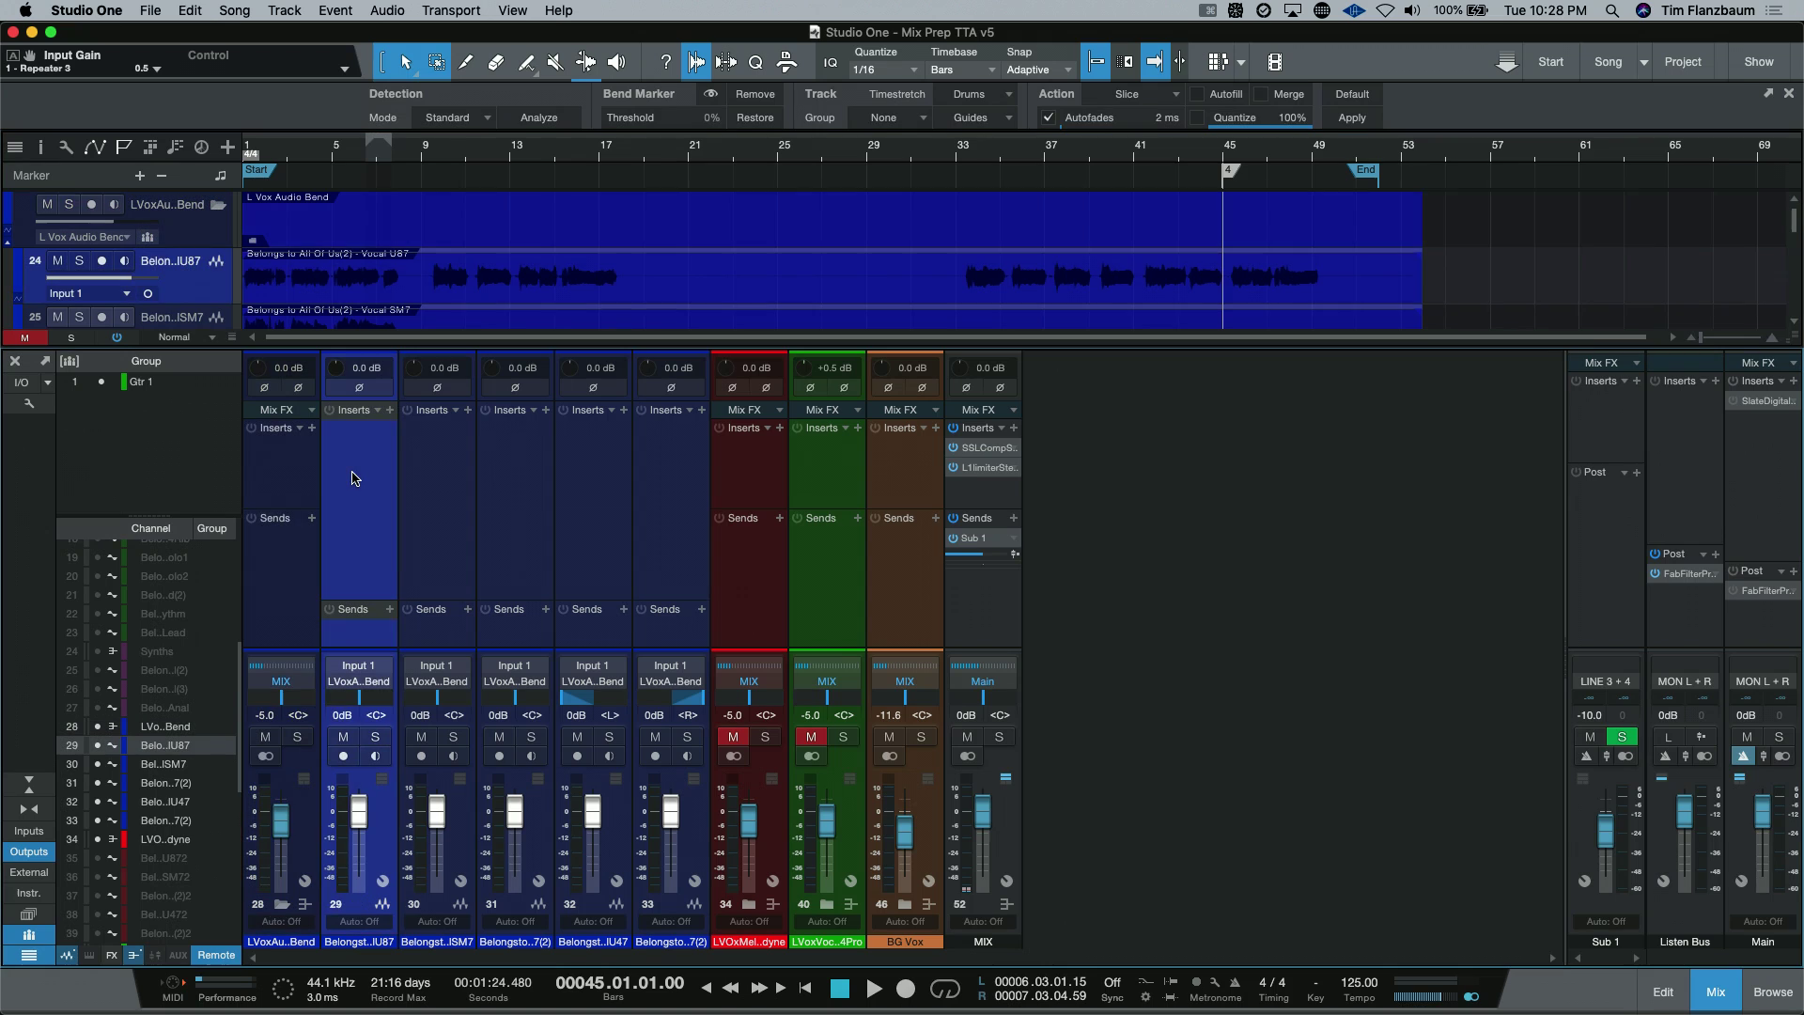
pyautogui.click(373, 946)
pyautogui.click(470, 820)
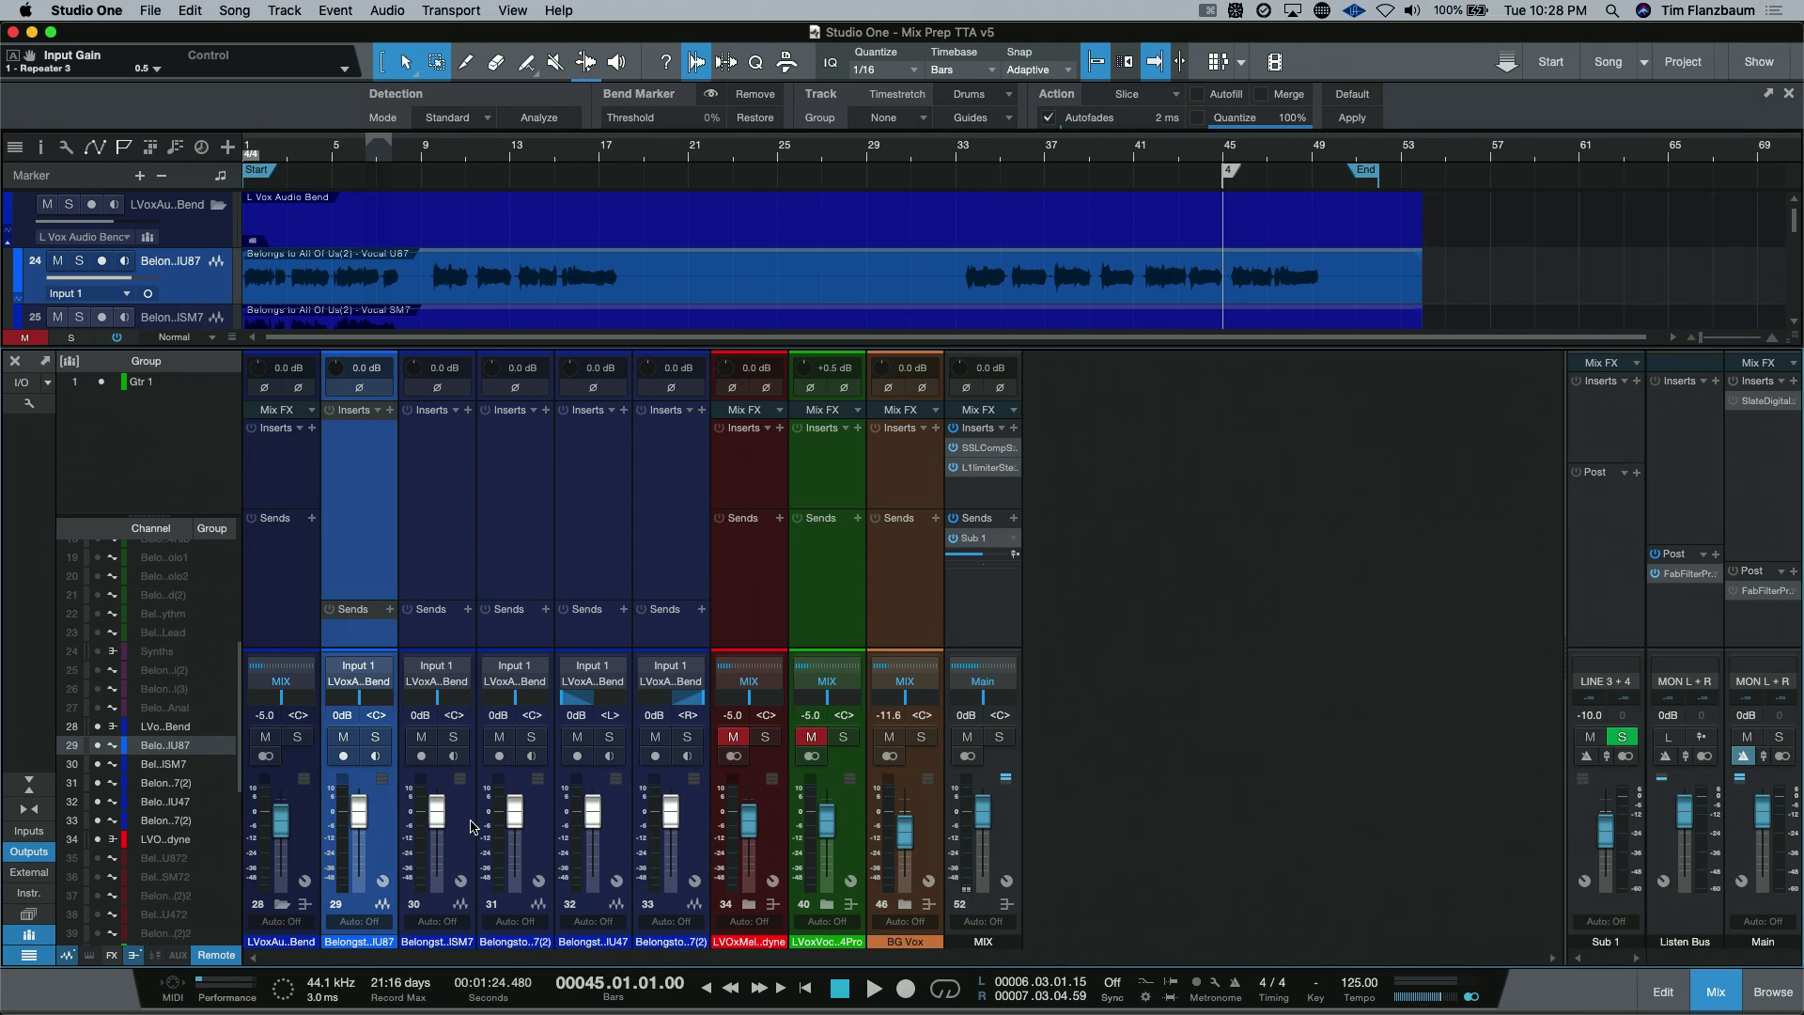
# Colour both Vocal U47 channels teal.
pyautogui.click(615, 834)
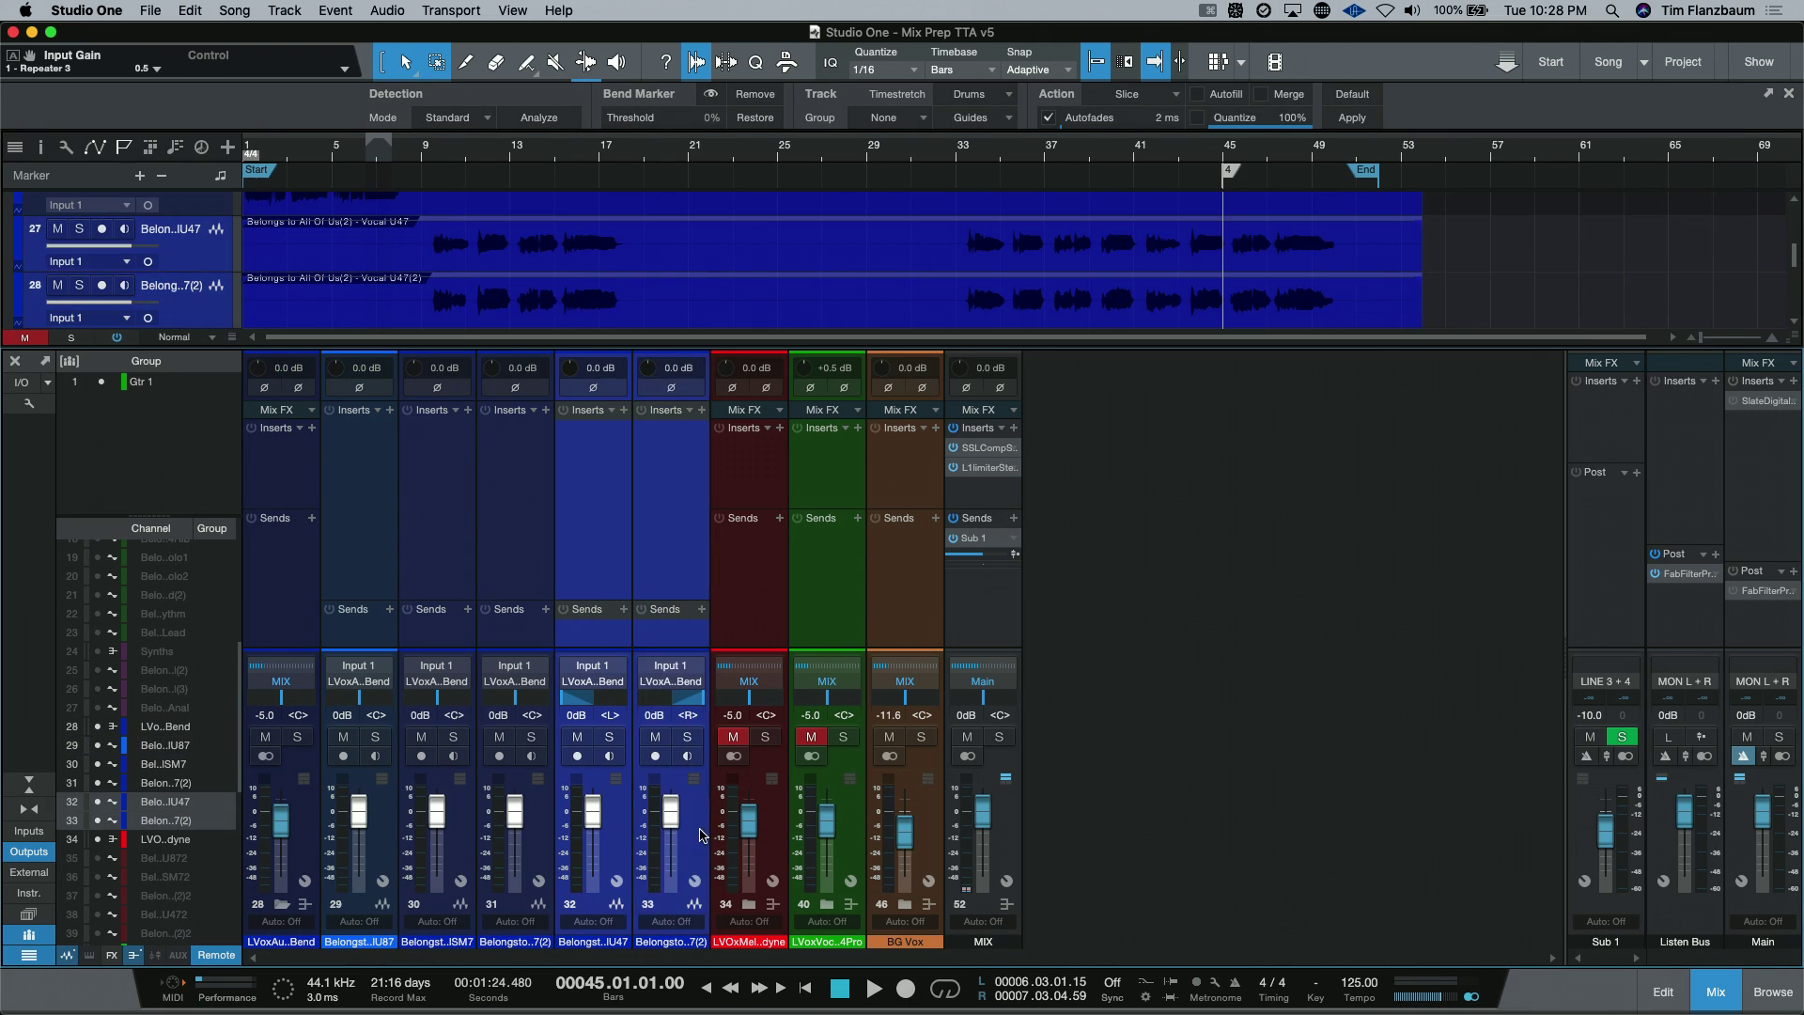
pyautogui.keyDown('shift'); pyautogui.click(702, 836); pyautogui.keyUp('shift')
pyautogui.click(611, 951)
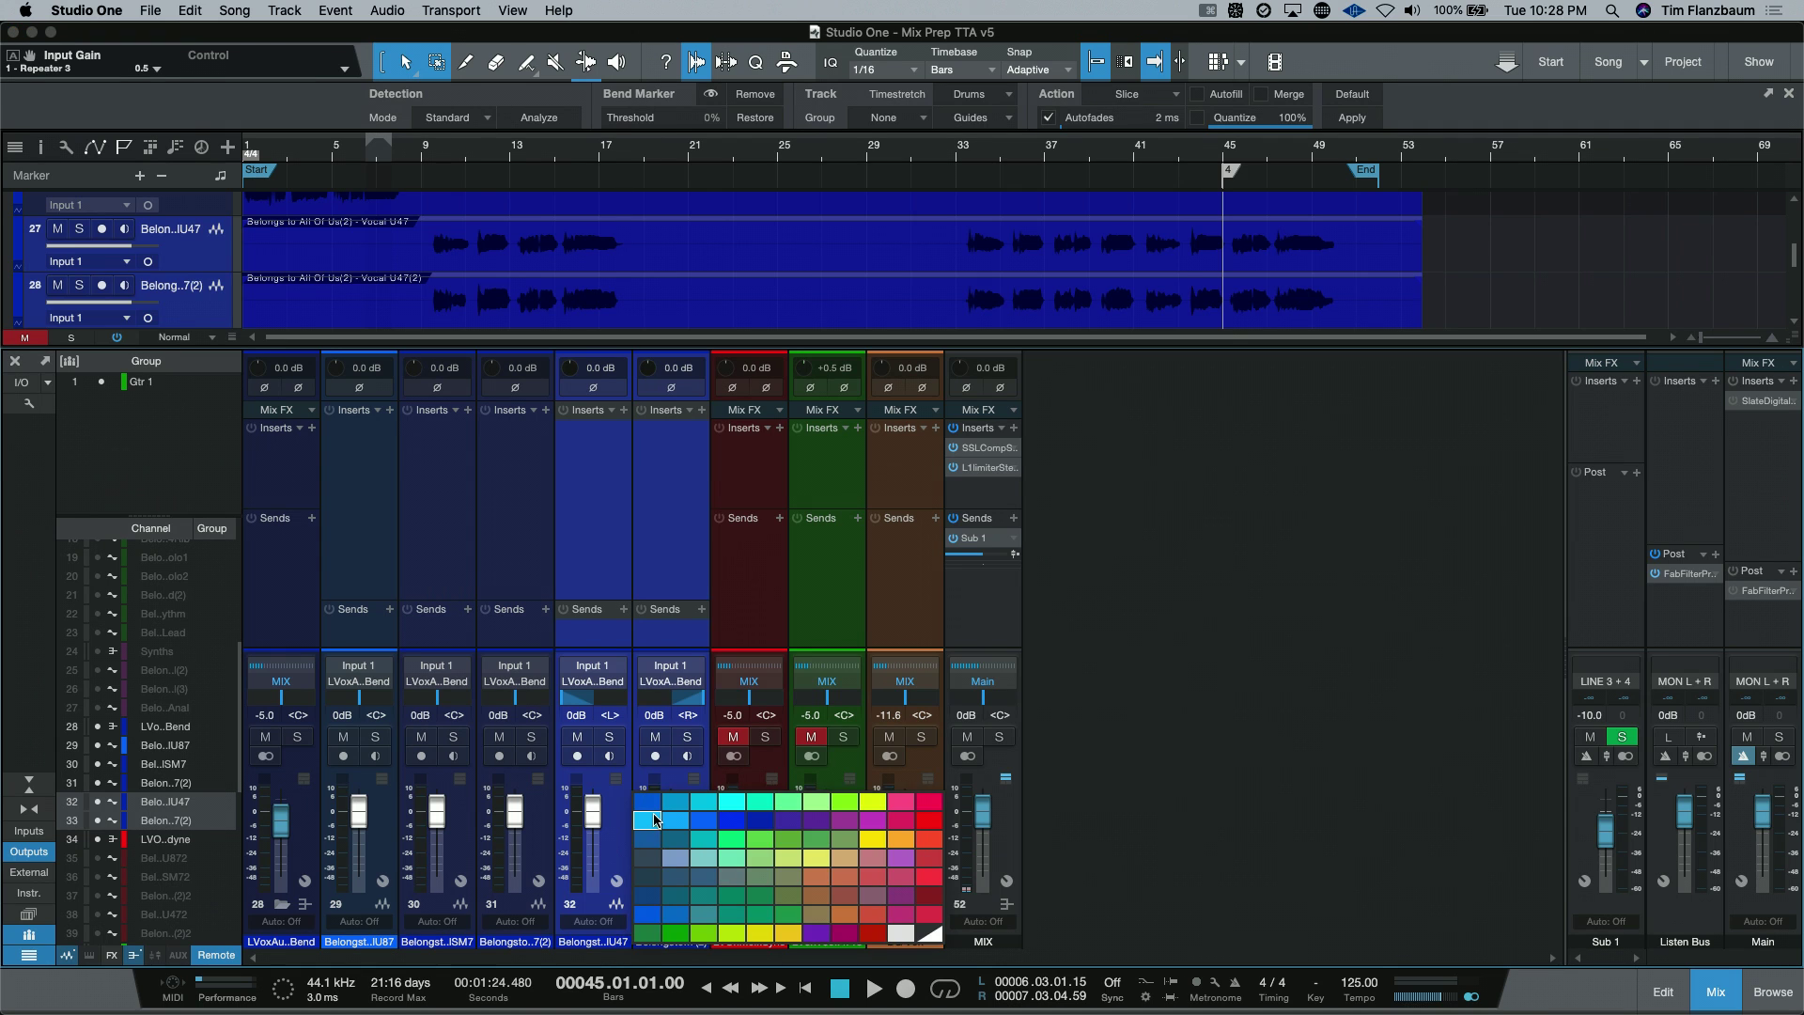
pyautogui.click(658, 821)
# Change the Vocal U87 channel's colour to teal-green.
pyautogui.click(370, 570)
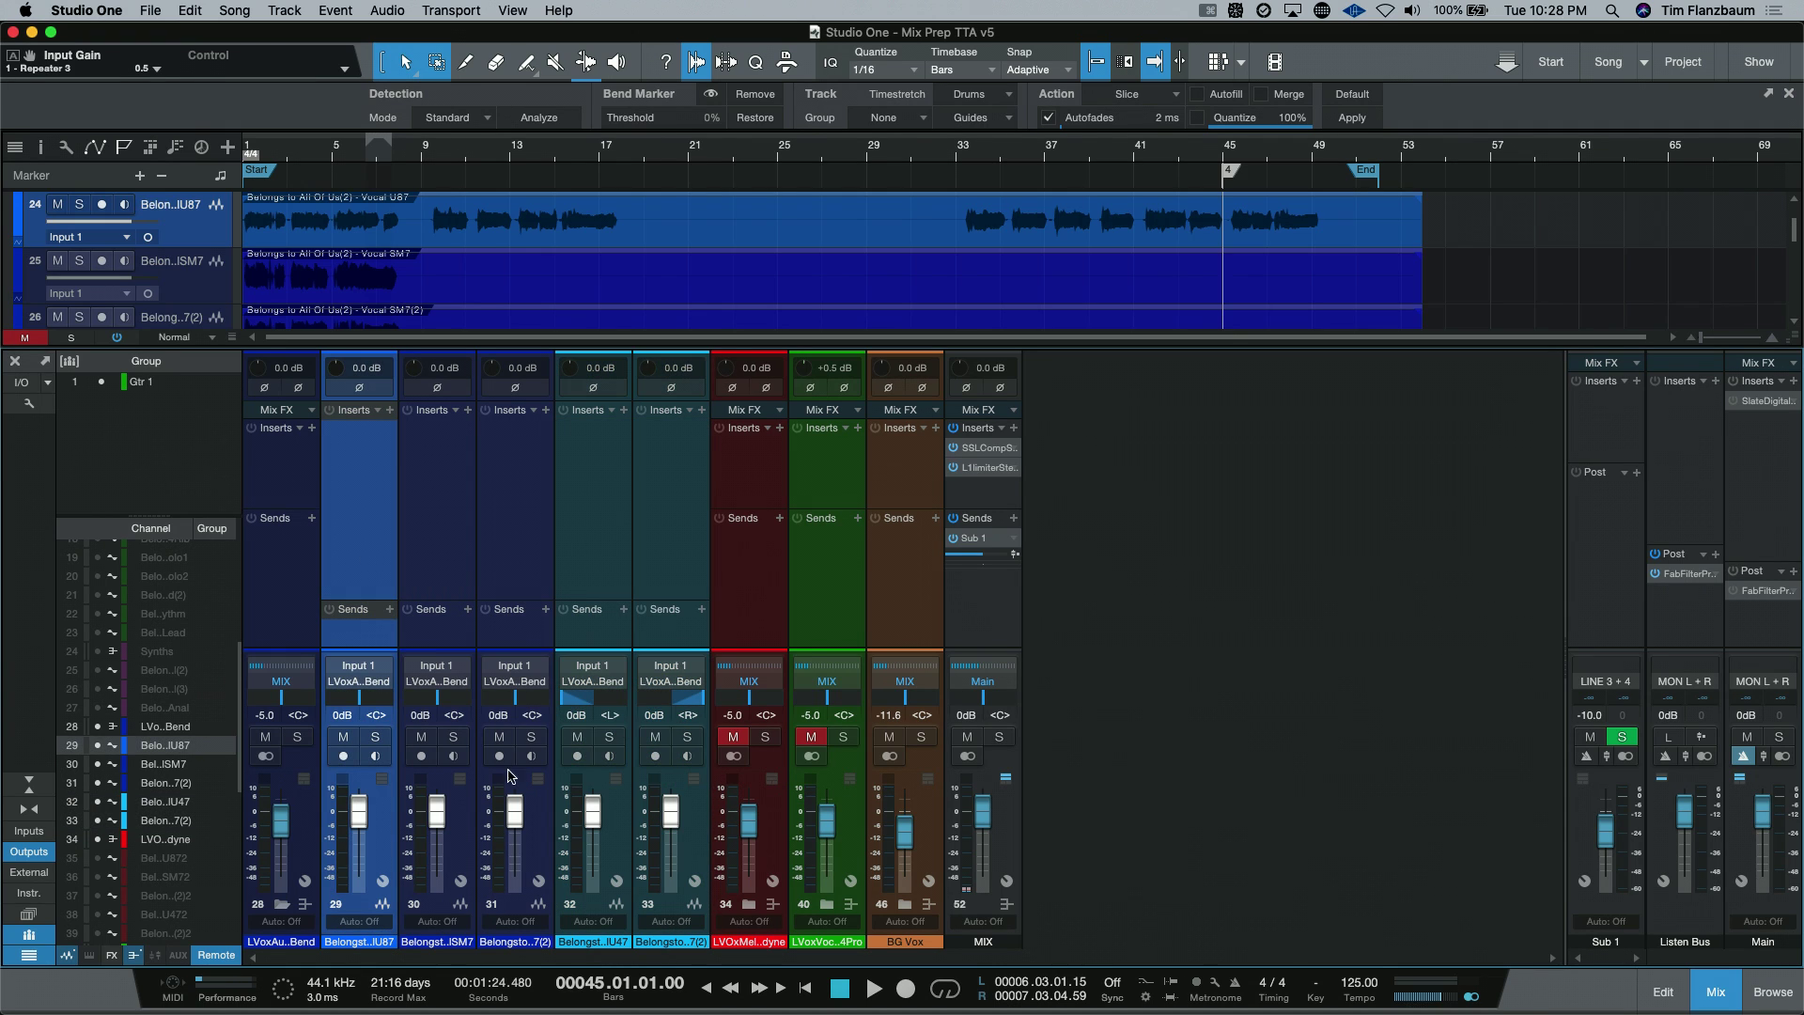
pyautogui.click(367, 952)
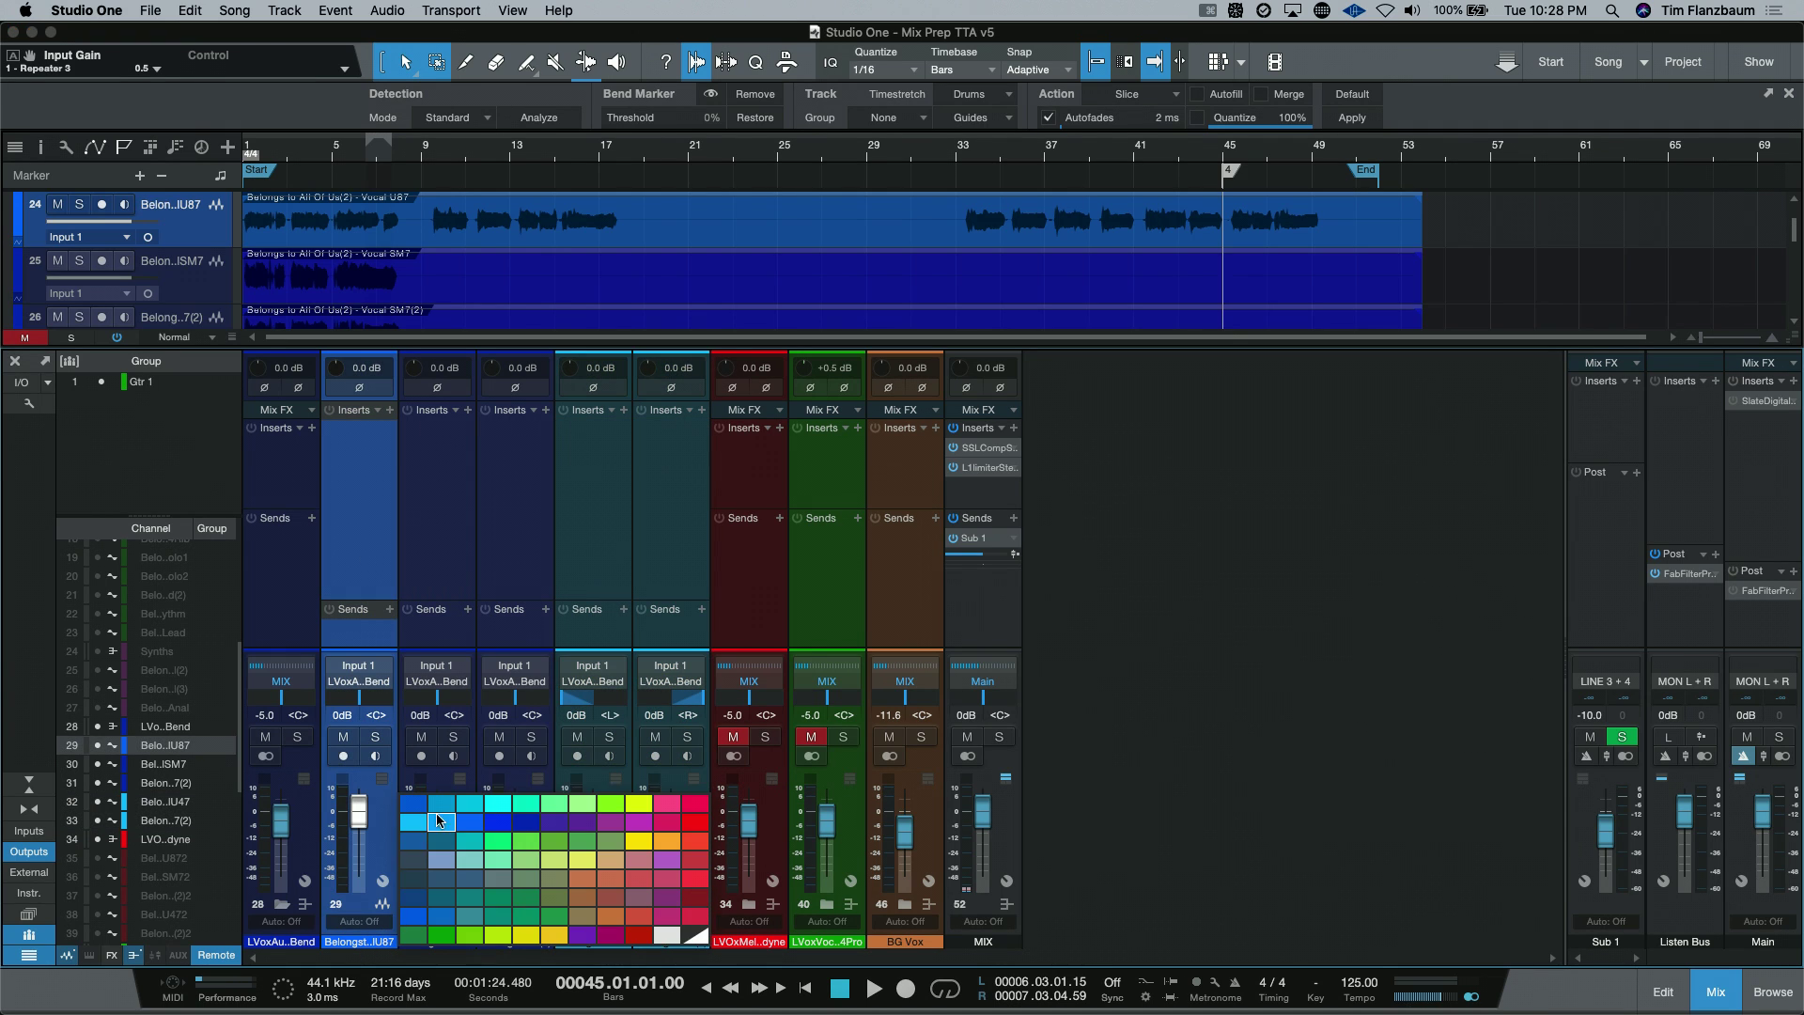
pyautogui.click(515, 805)
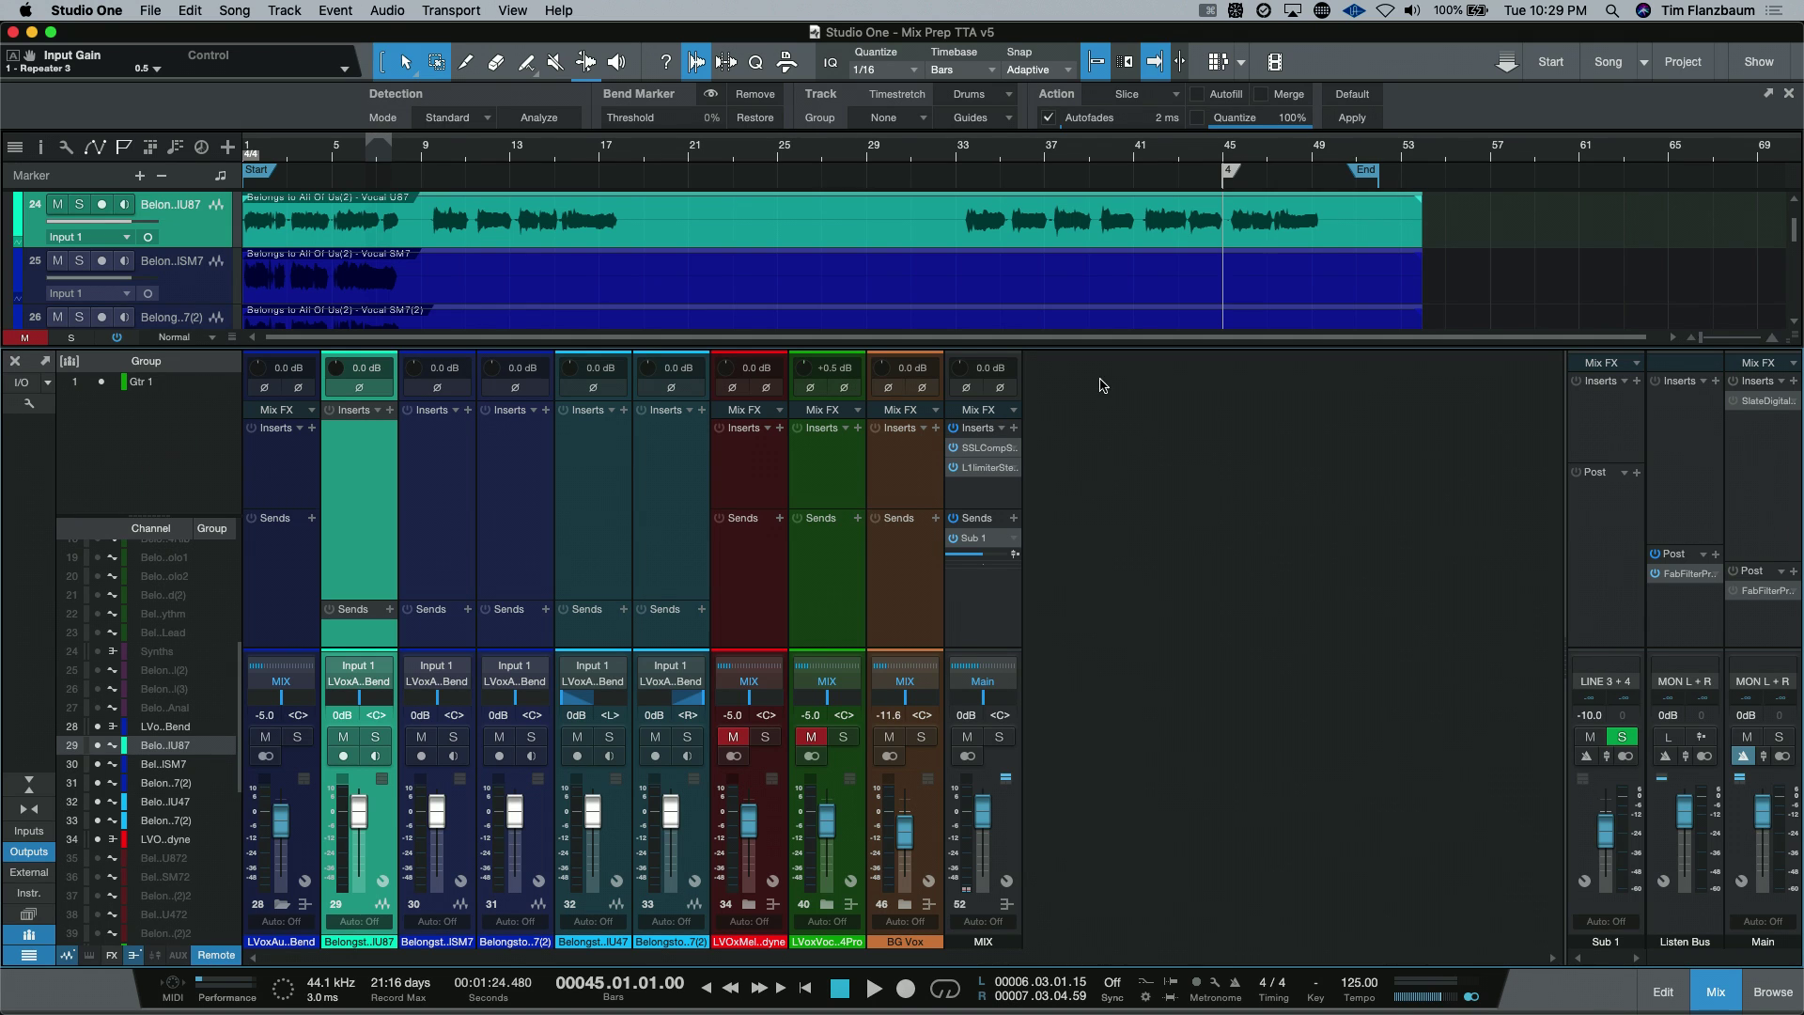
# Close the mixer and zoom into the closing phrases around bar 45.
pyautogui.scroll(1, 777, 316)
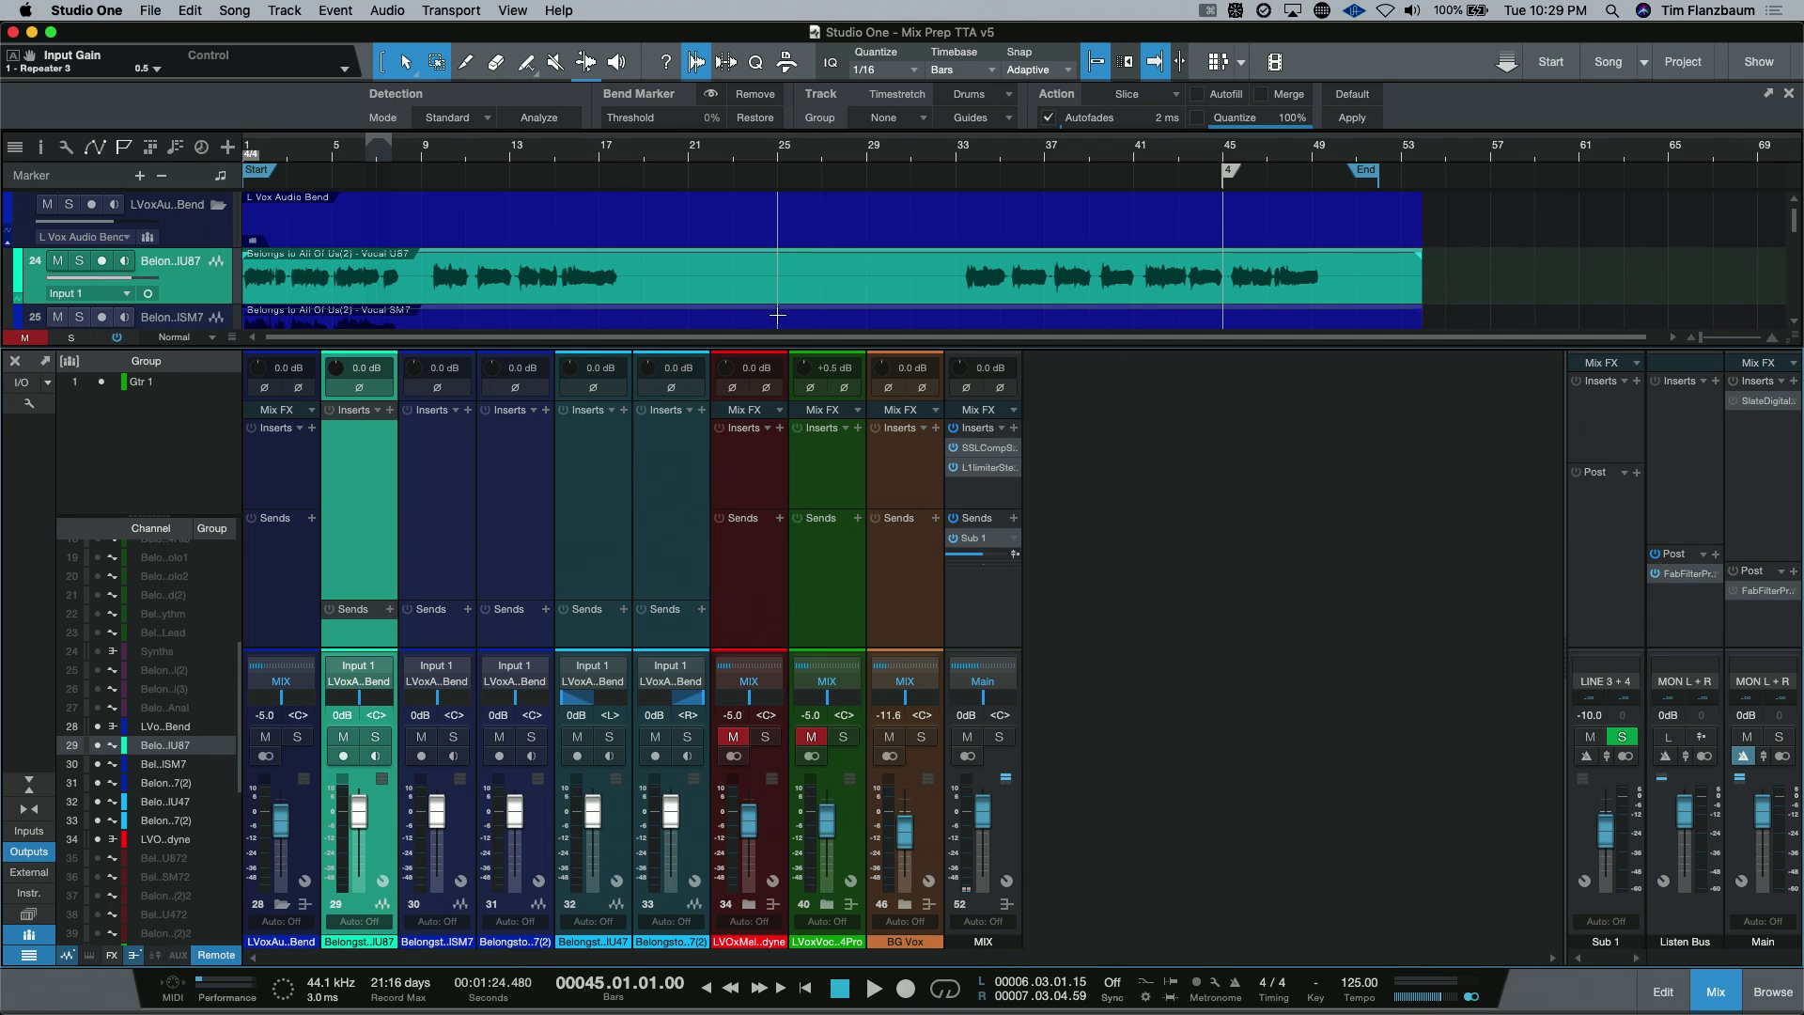
pyautogui.press('F3')
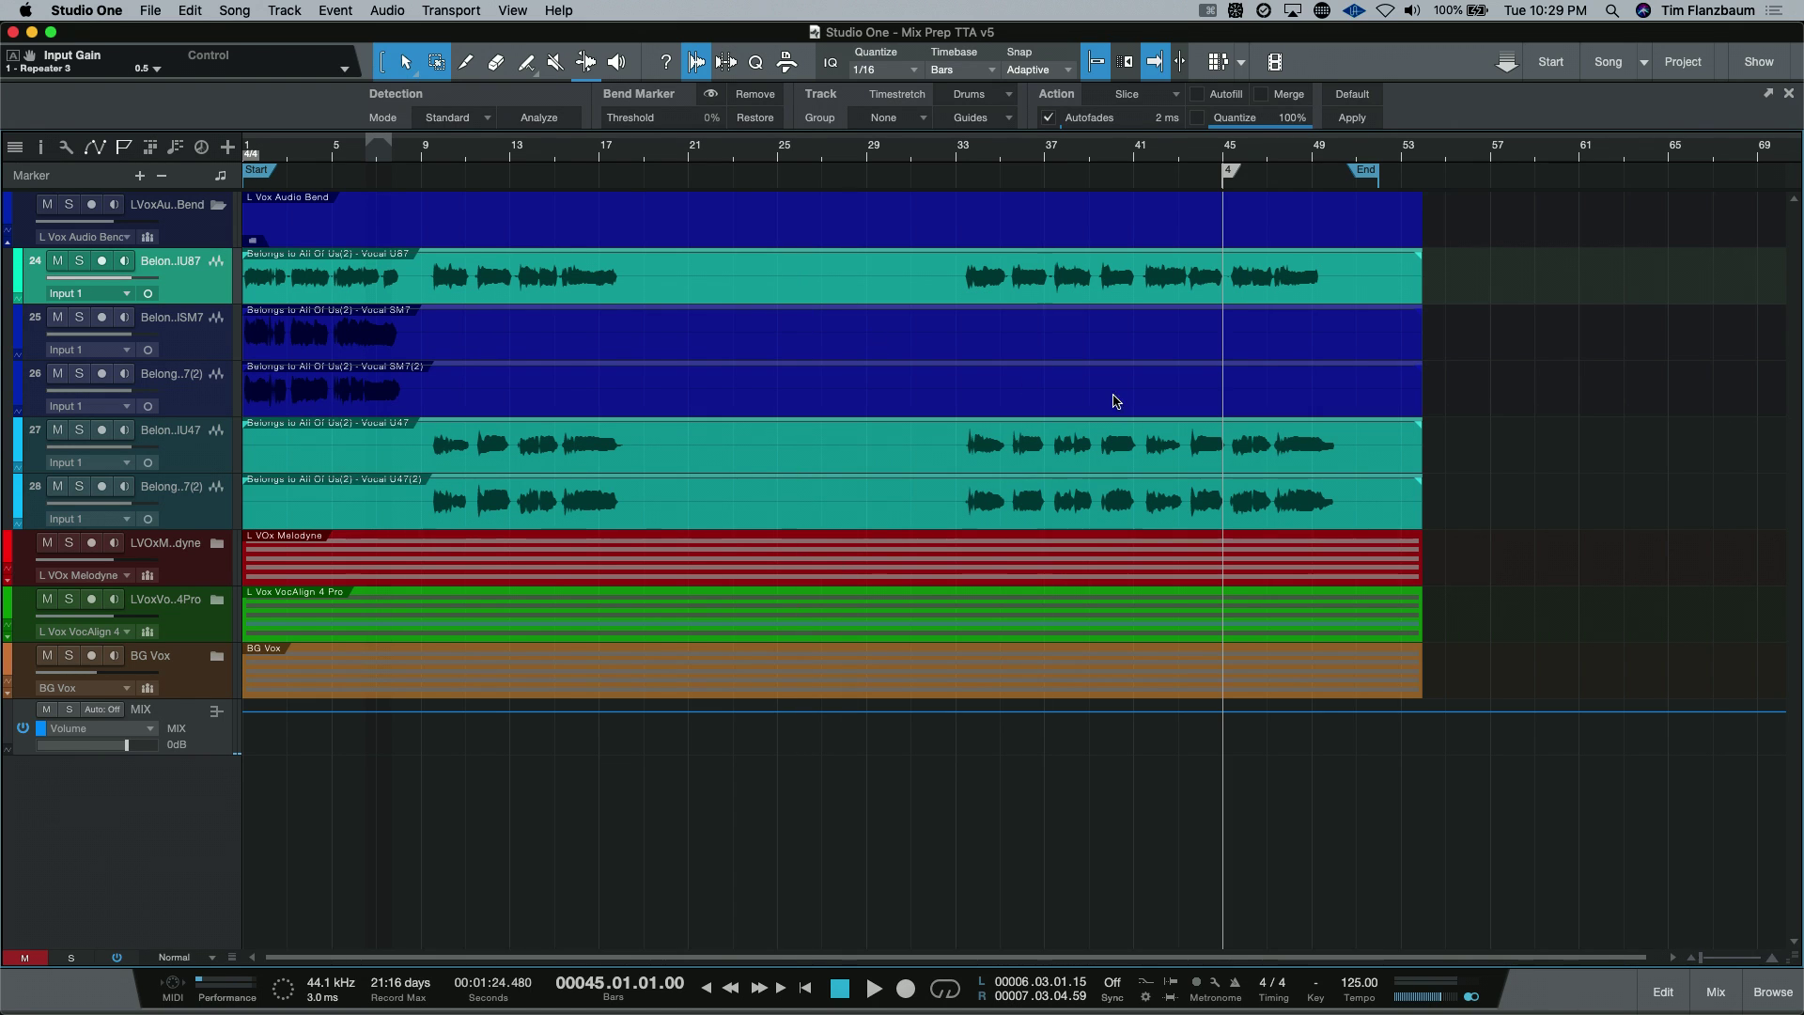
pyautogui.press('e')
pyautogui.press('e')
pyautogui.press('e')
pyautogui.press('e')
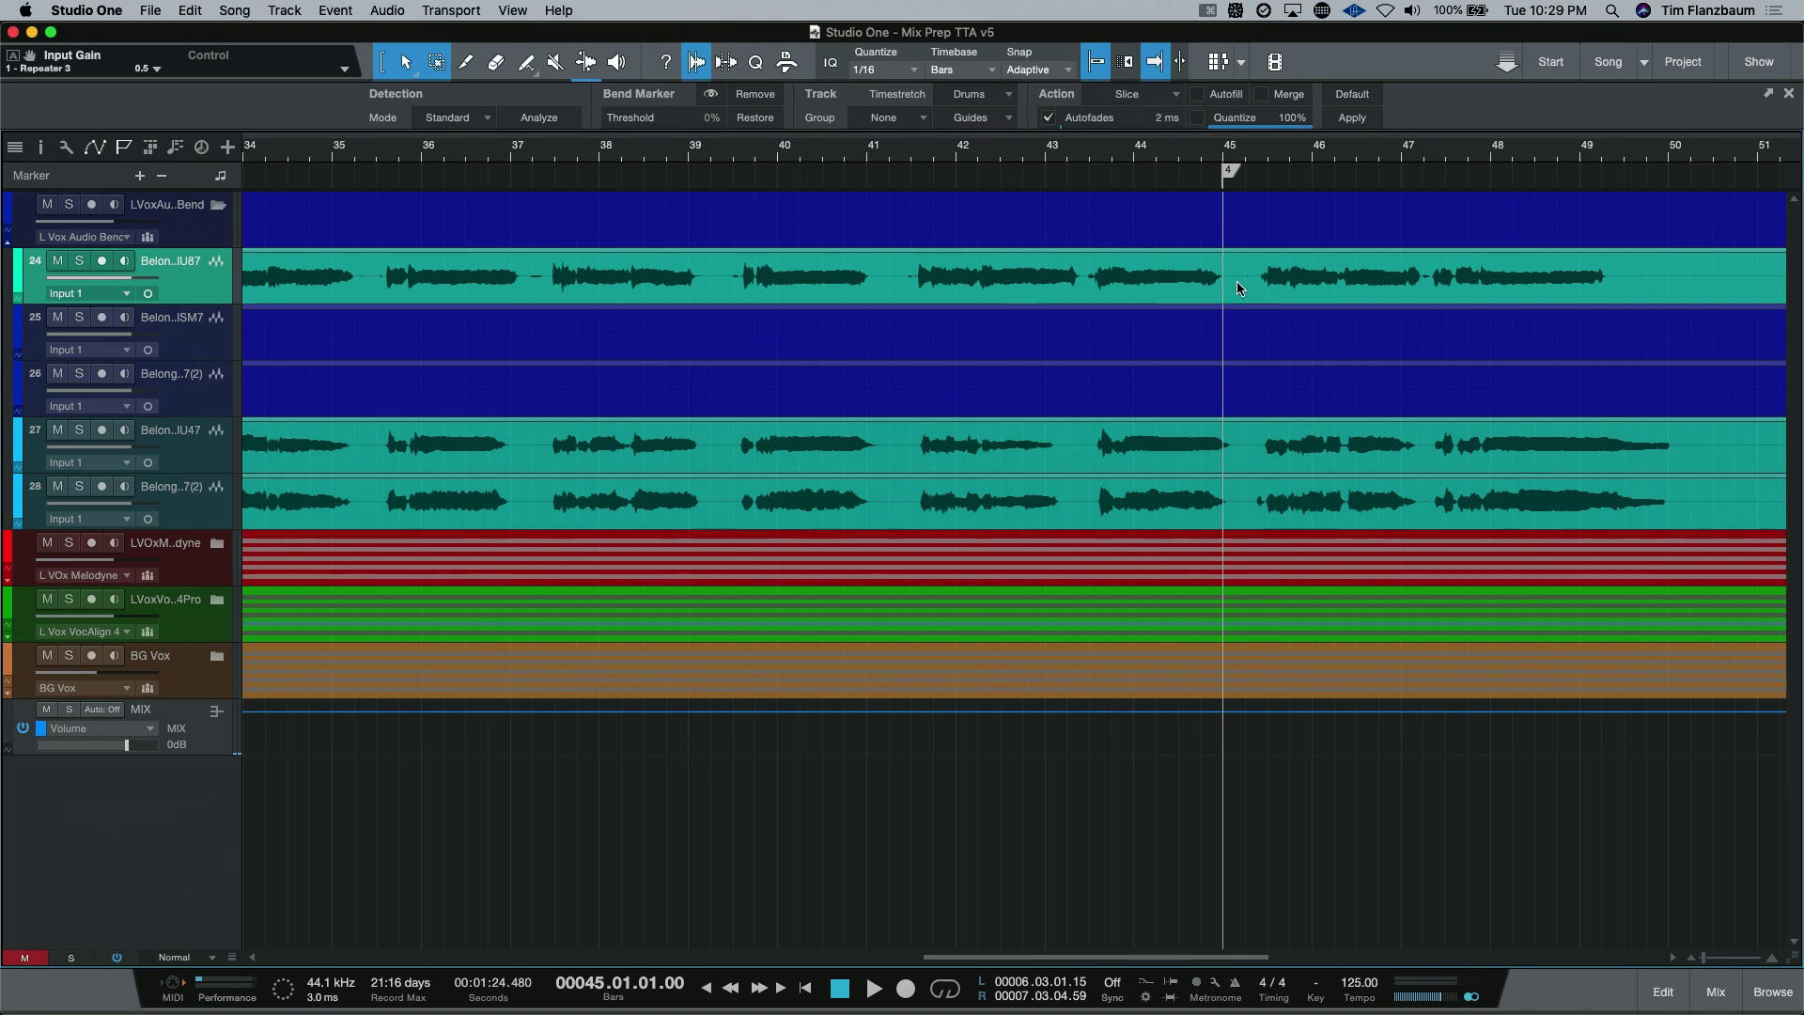
pyautogui.hscroll(5, 1007, 297)
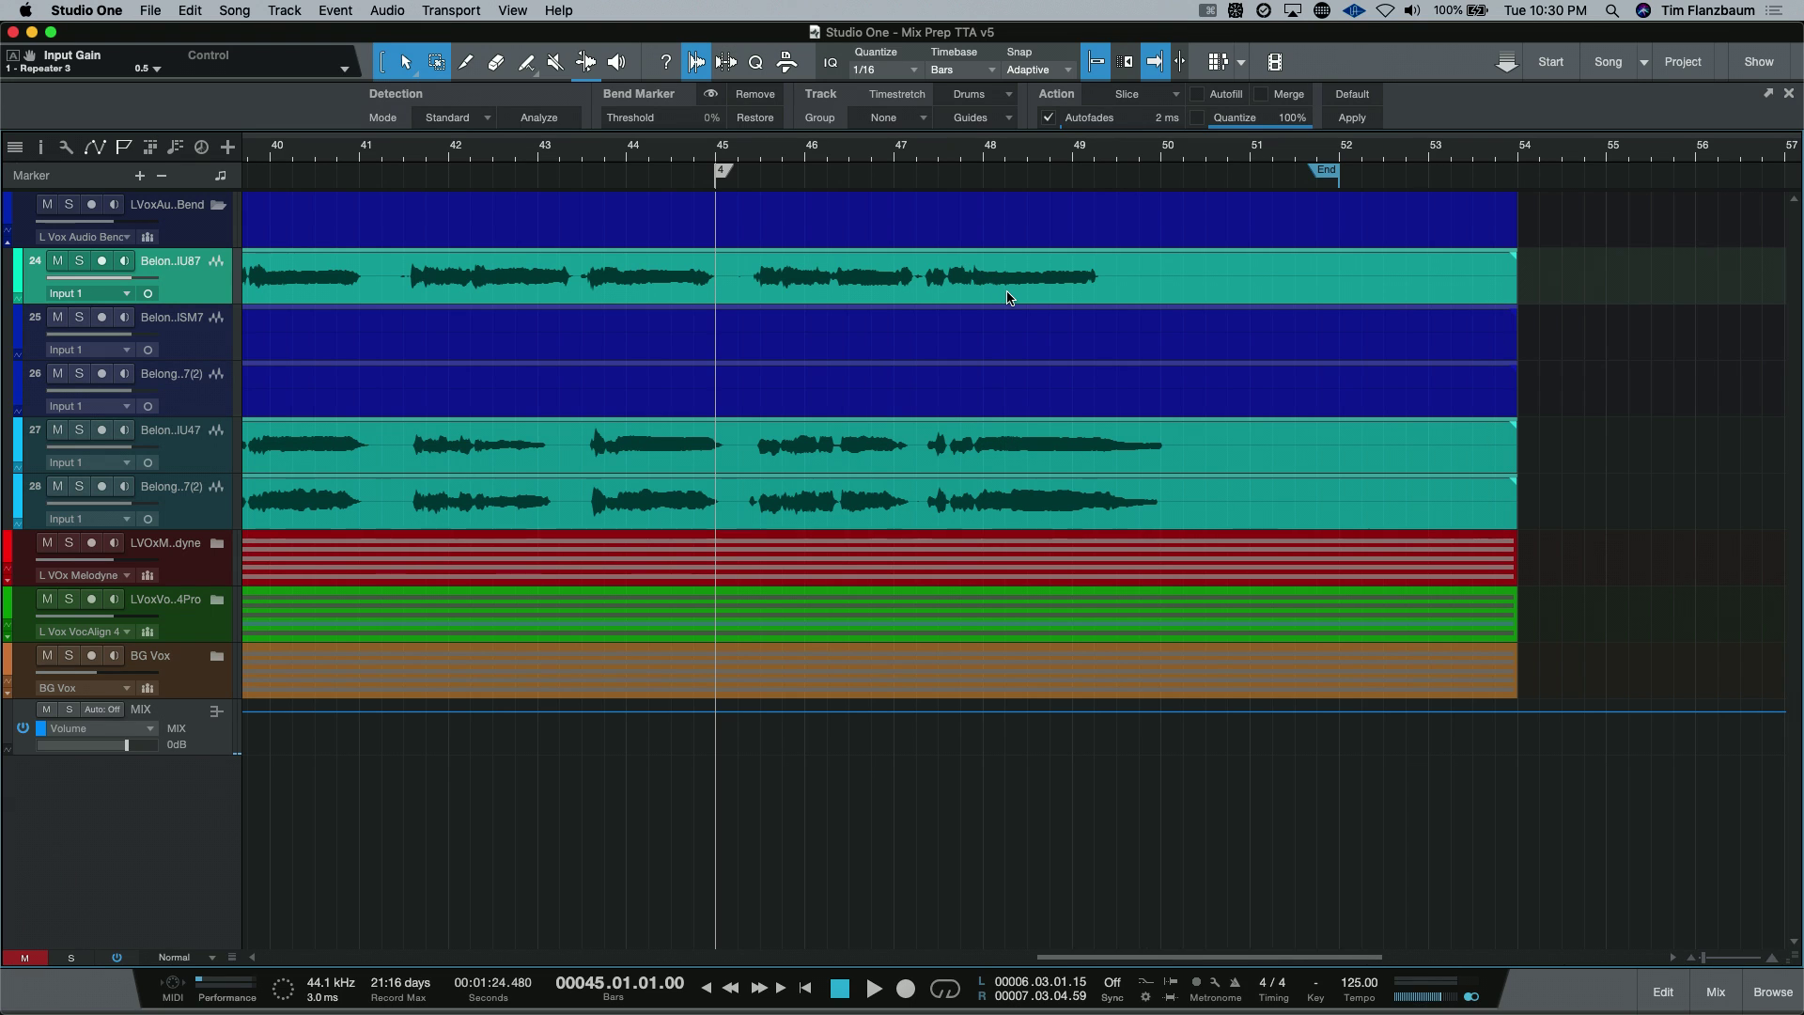
# Solo the Audio Bend folder and audition the doubles from bar 45.
pyautogui.press('space')
pyautogui.click(70, 205)
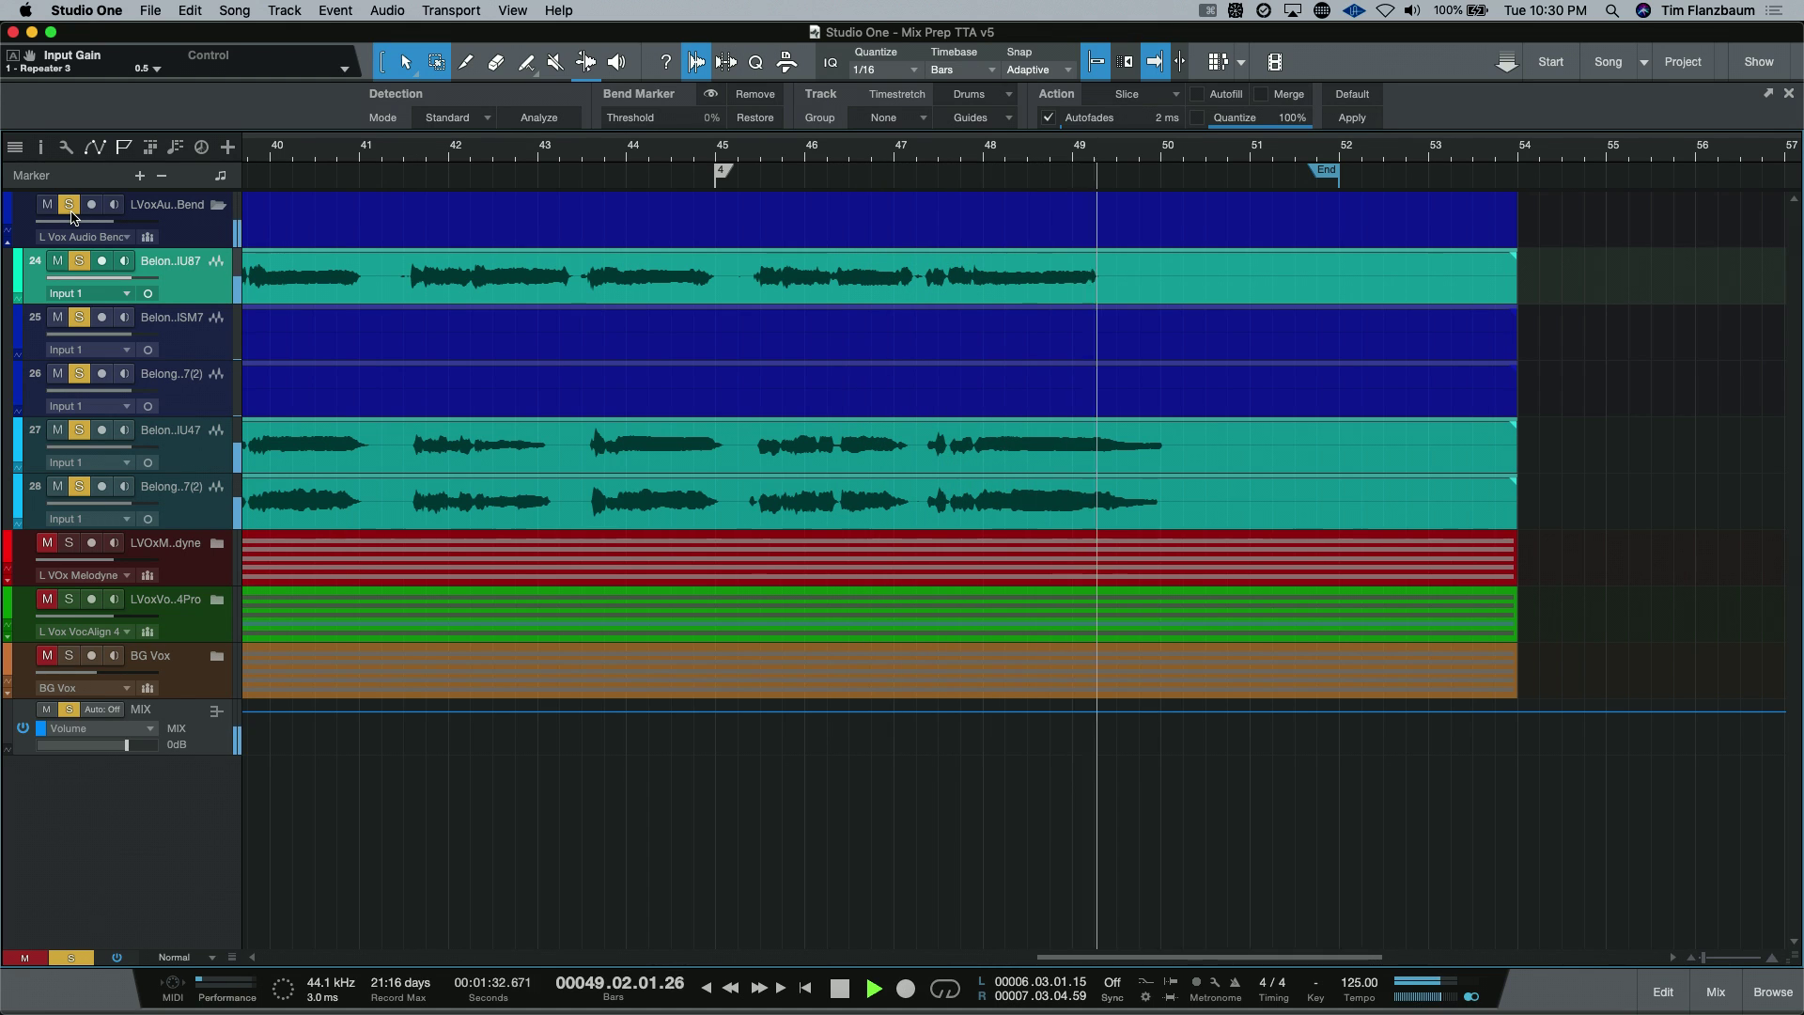
pyautogui.press('space')
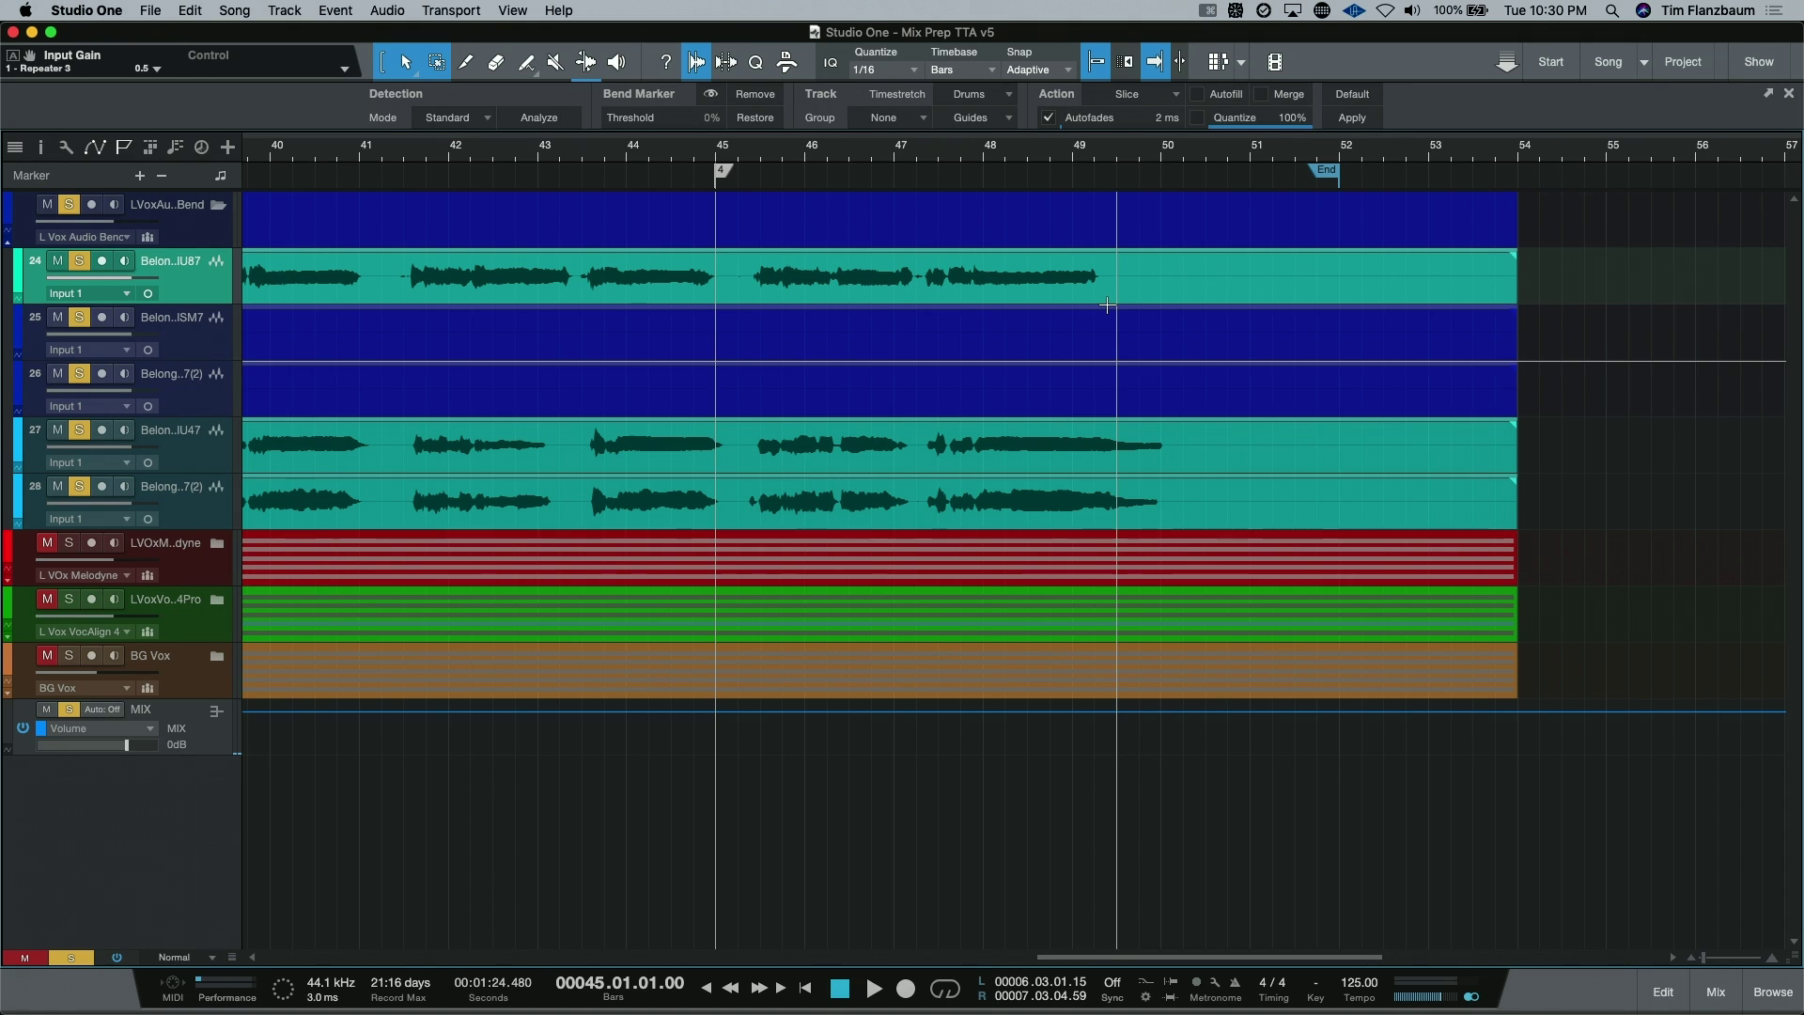
# Switch both Vocal U47 tracks to Solo – Elastique Pro Monophonic Formant timestretch, leaving Group at None.
pyautogui.click(752, 467)
pyautogui.click(762, 527)
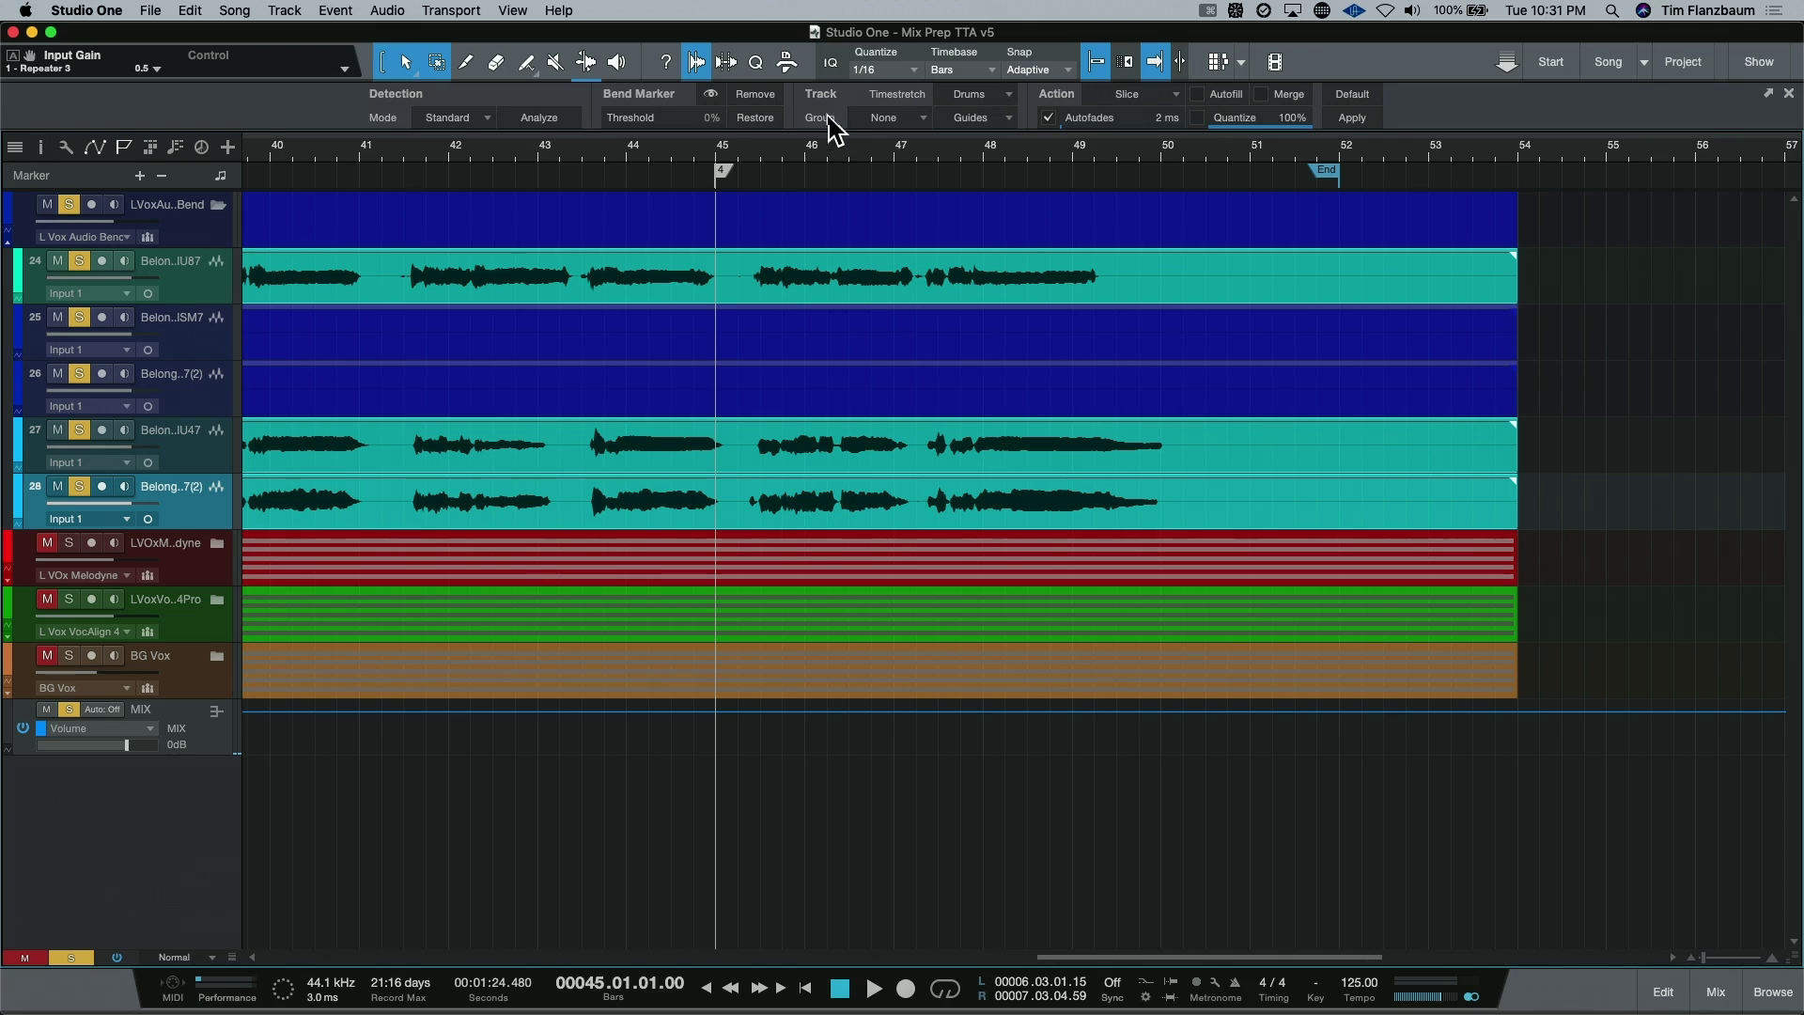
pyautogui.click(973, 97)
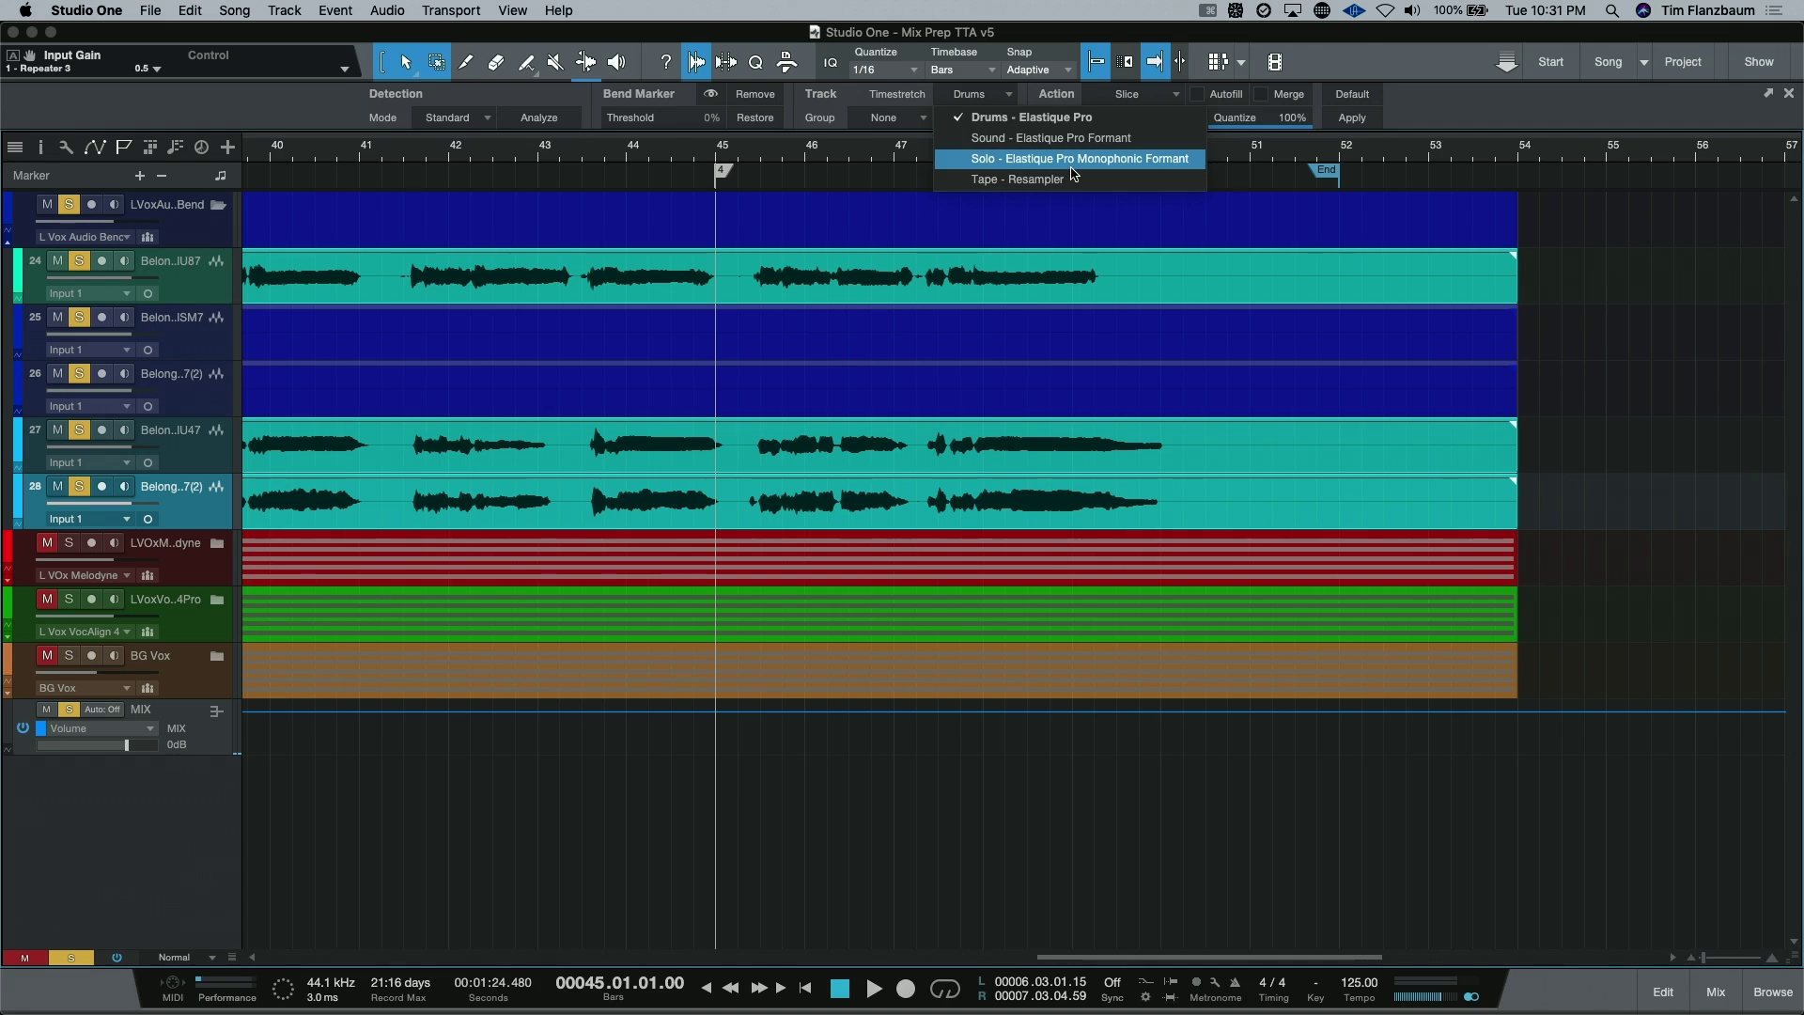
pyautogui.click(1029, 162)
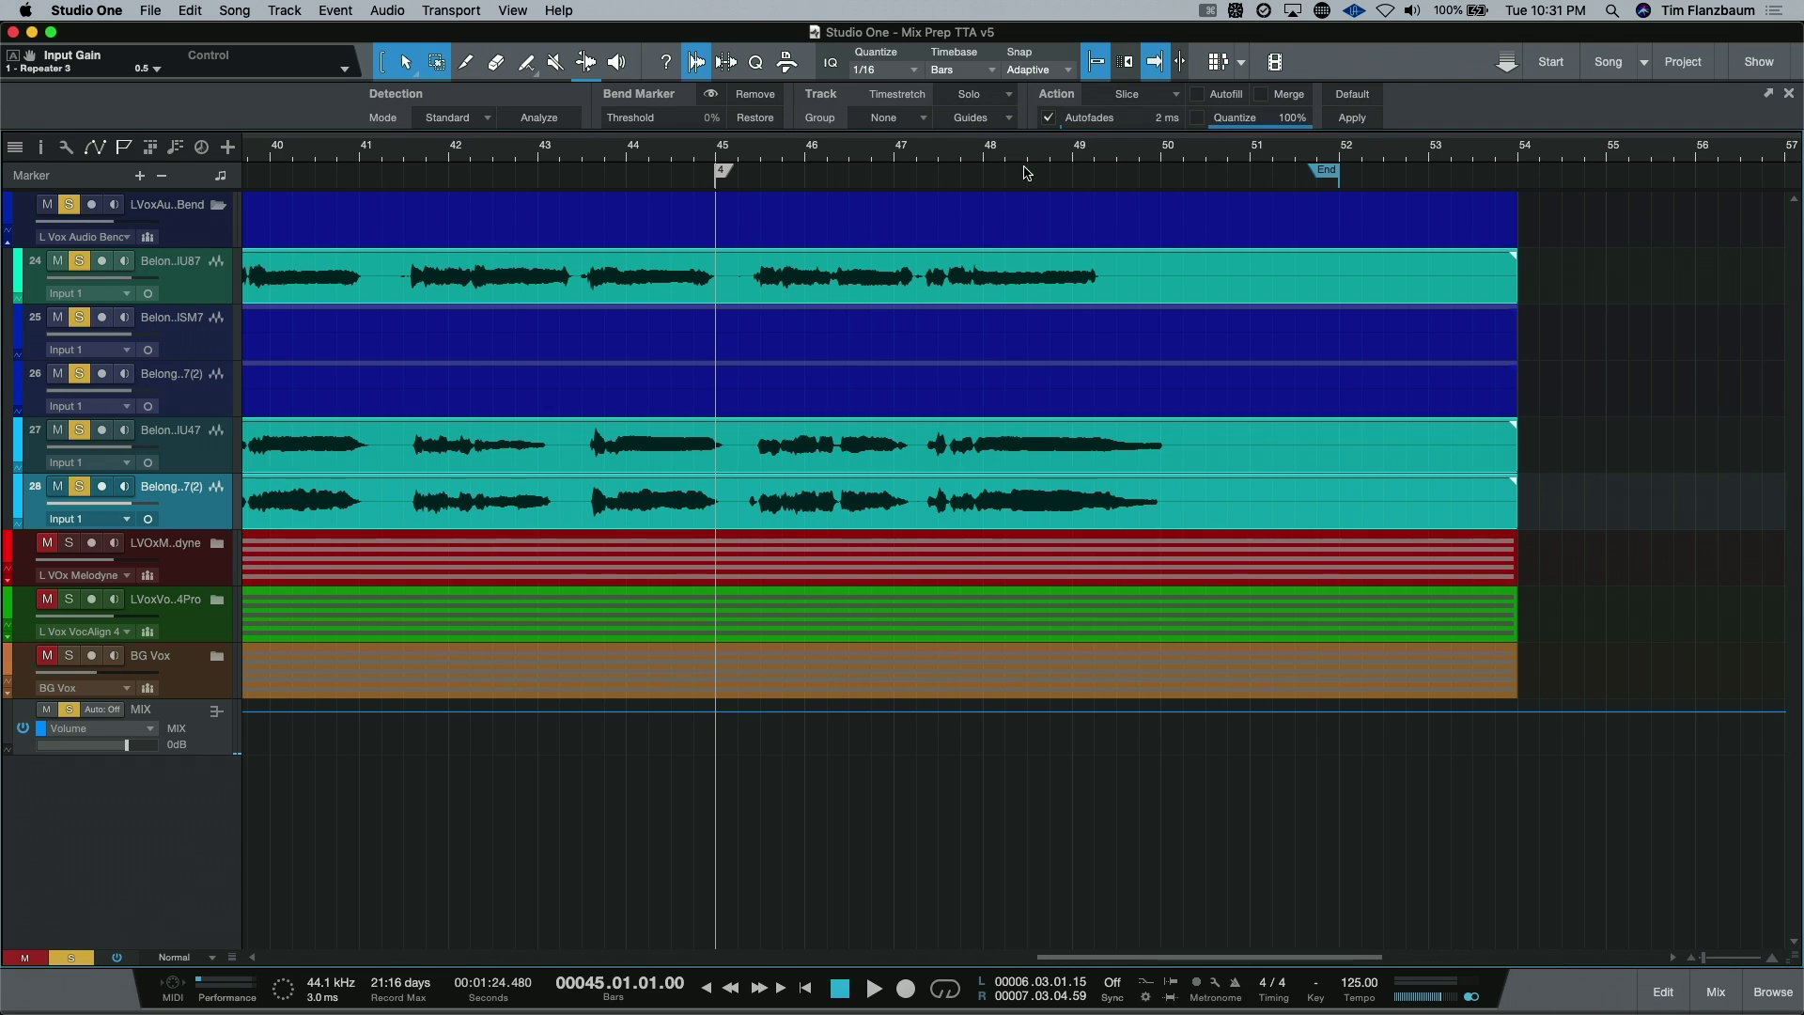
pyautogui.click(914, 129)
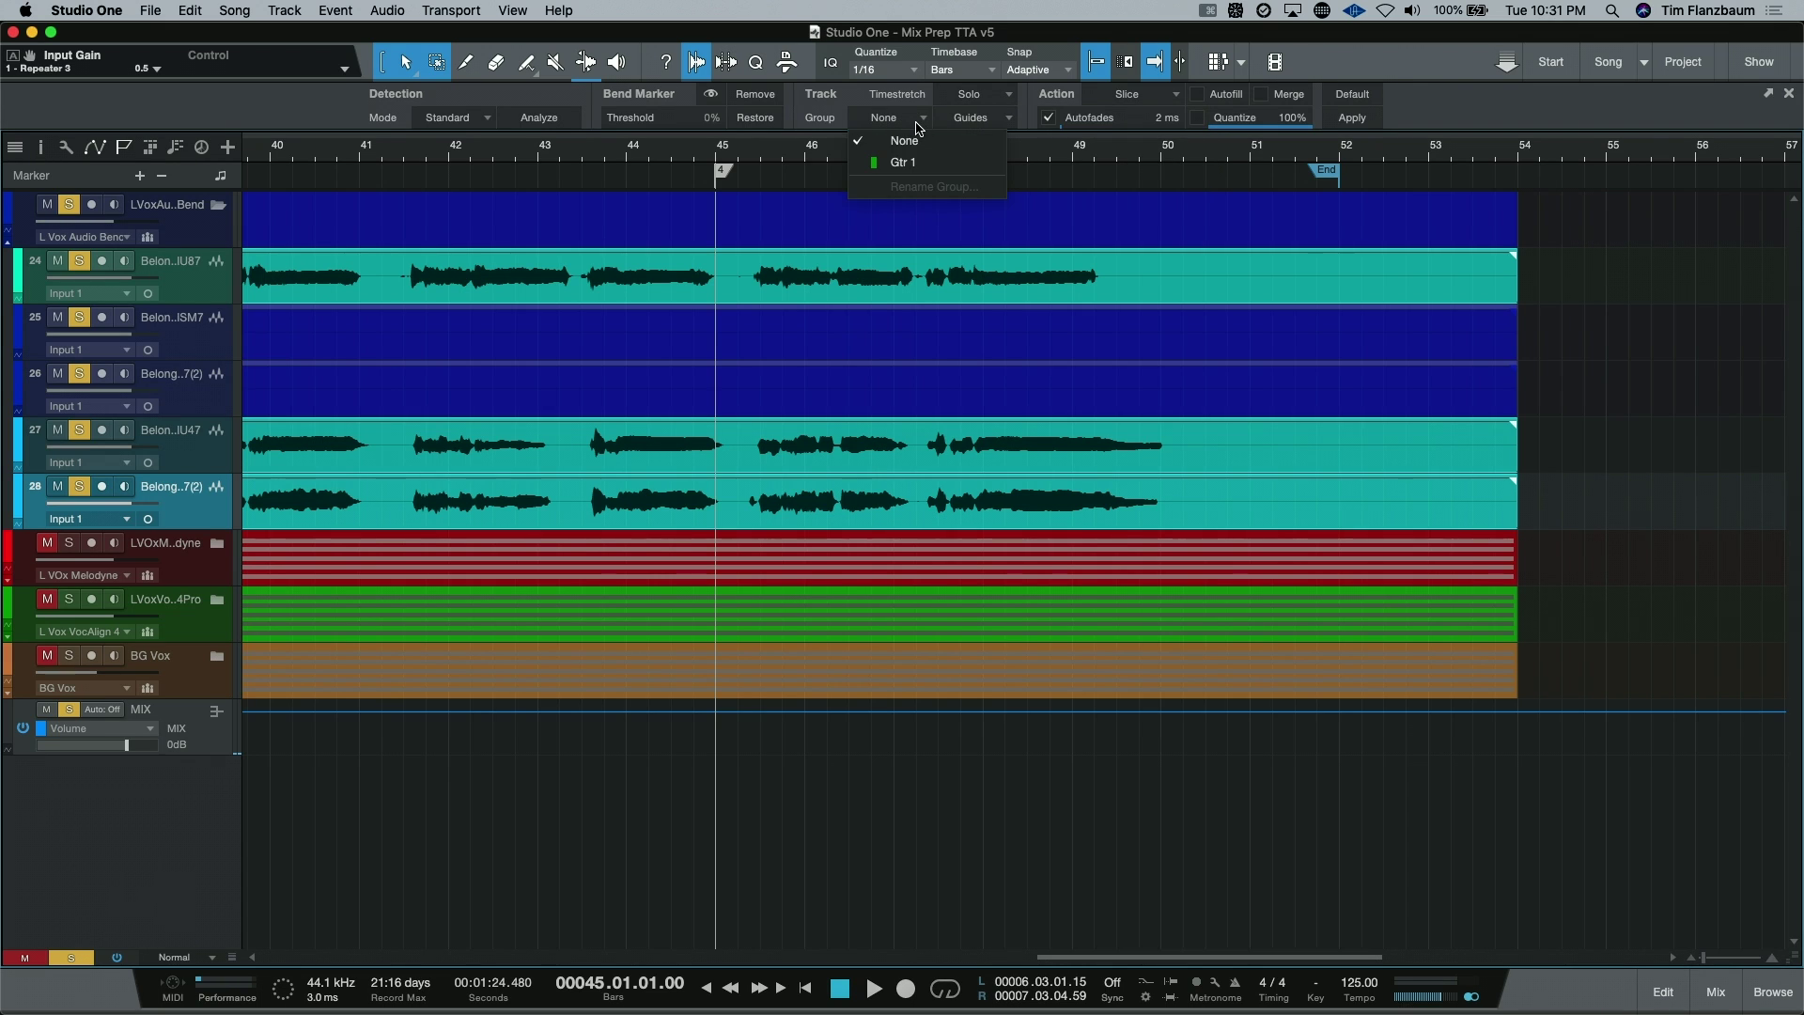
pyautogui.click(917, 123)
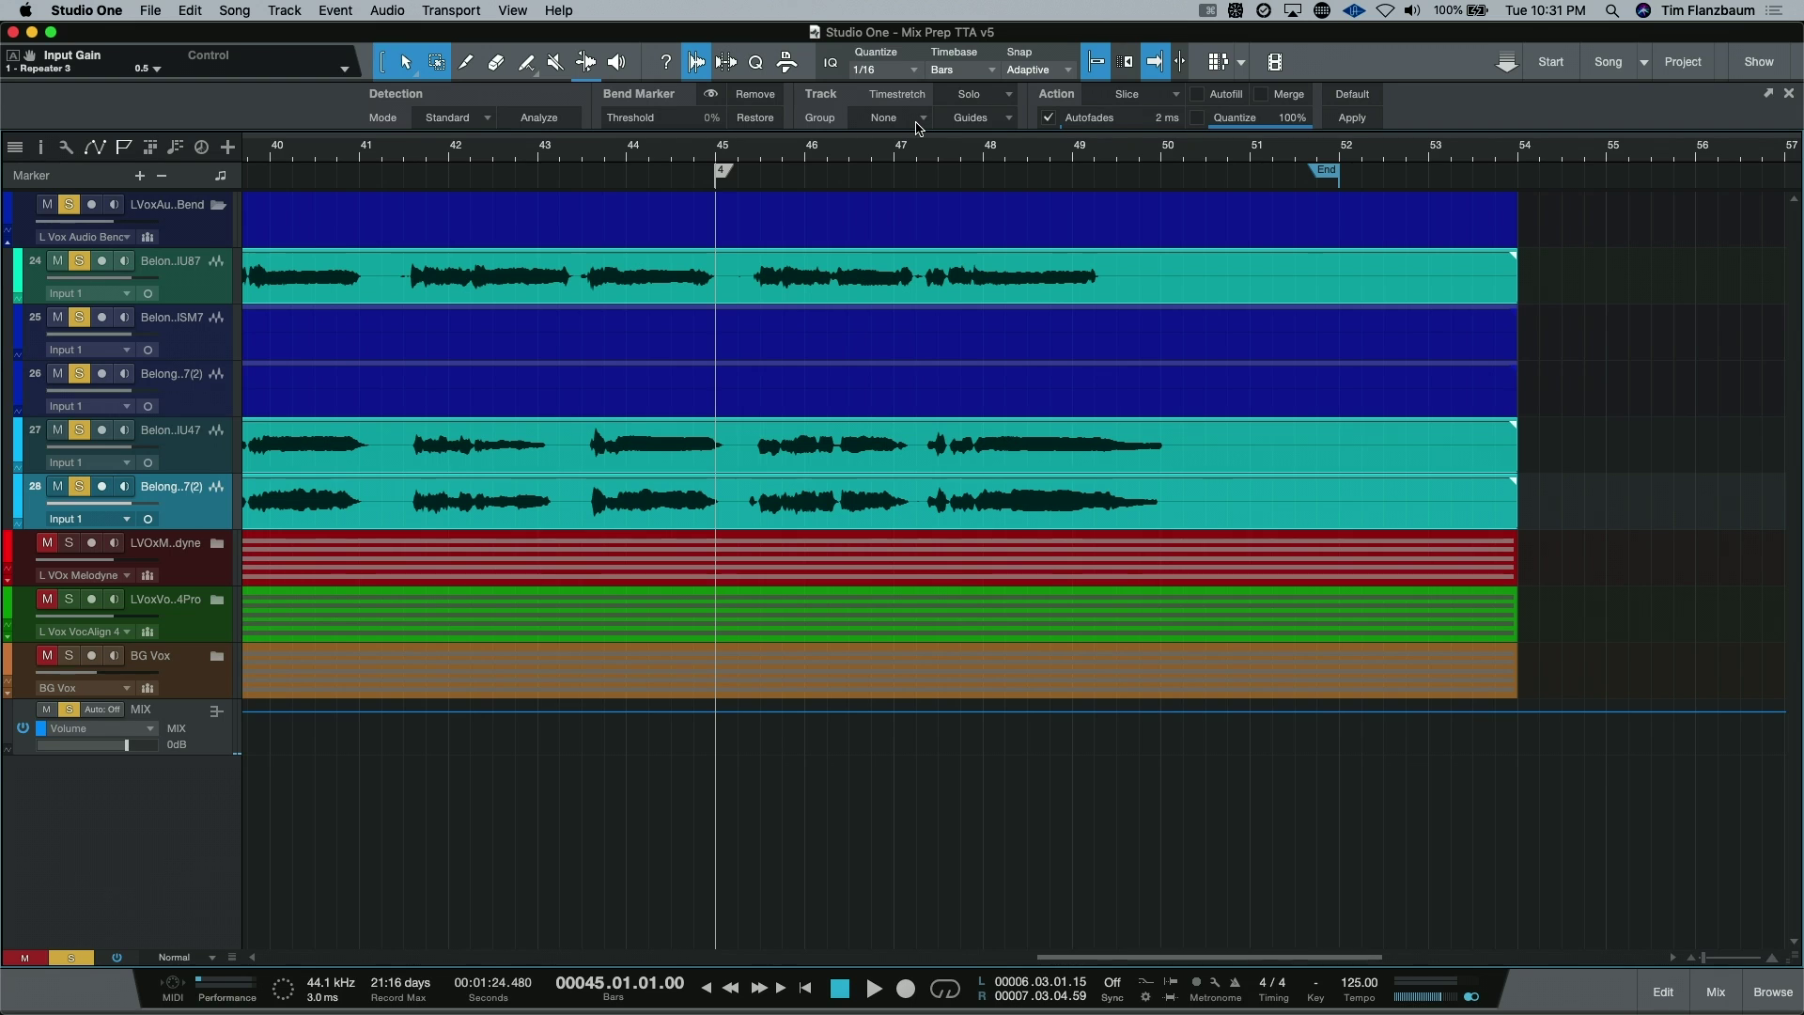
# Detect transients on the U87 and U47 doubles to place bend markers at 80% threshold.
pyautogui.click(556, 118)
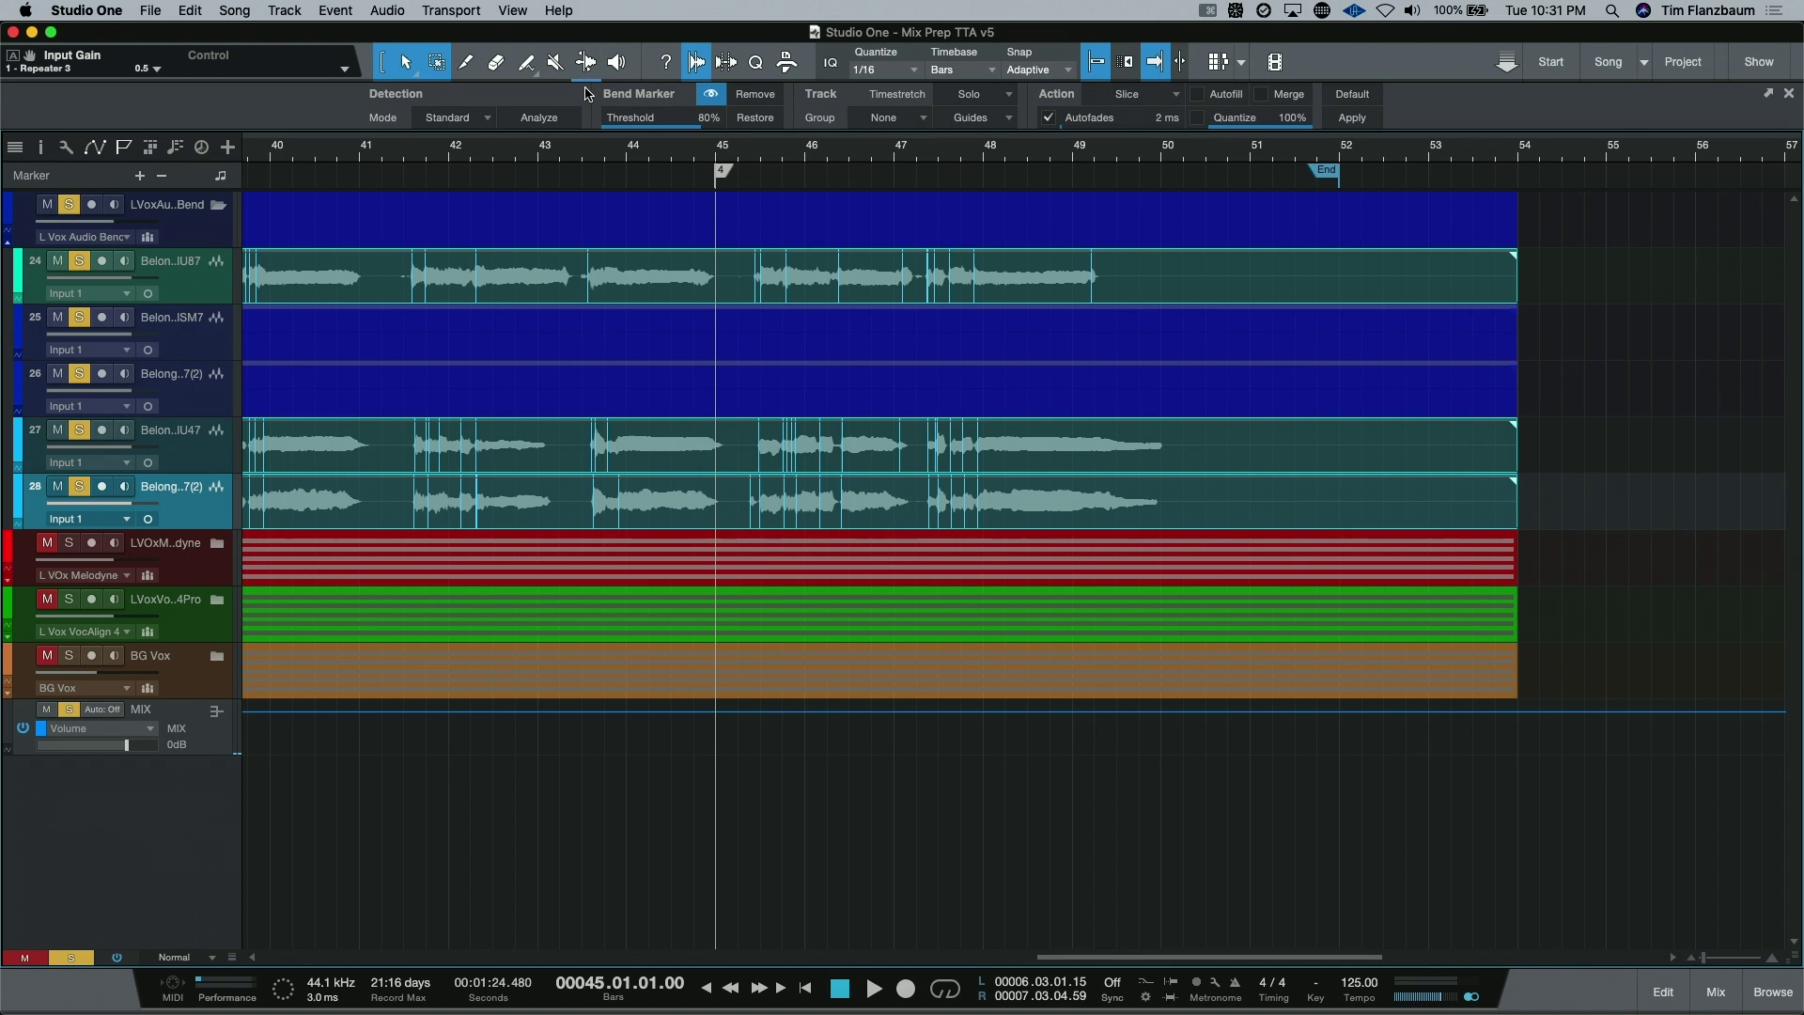
pyautogui.click(591, 75)
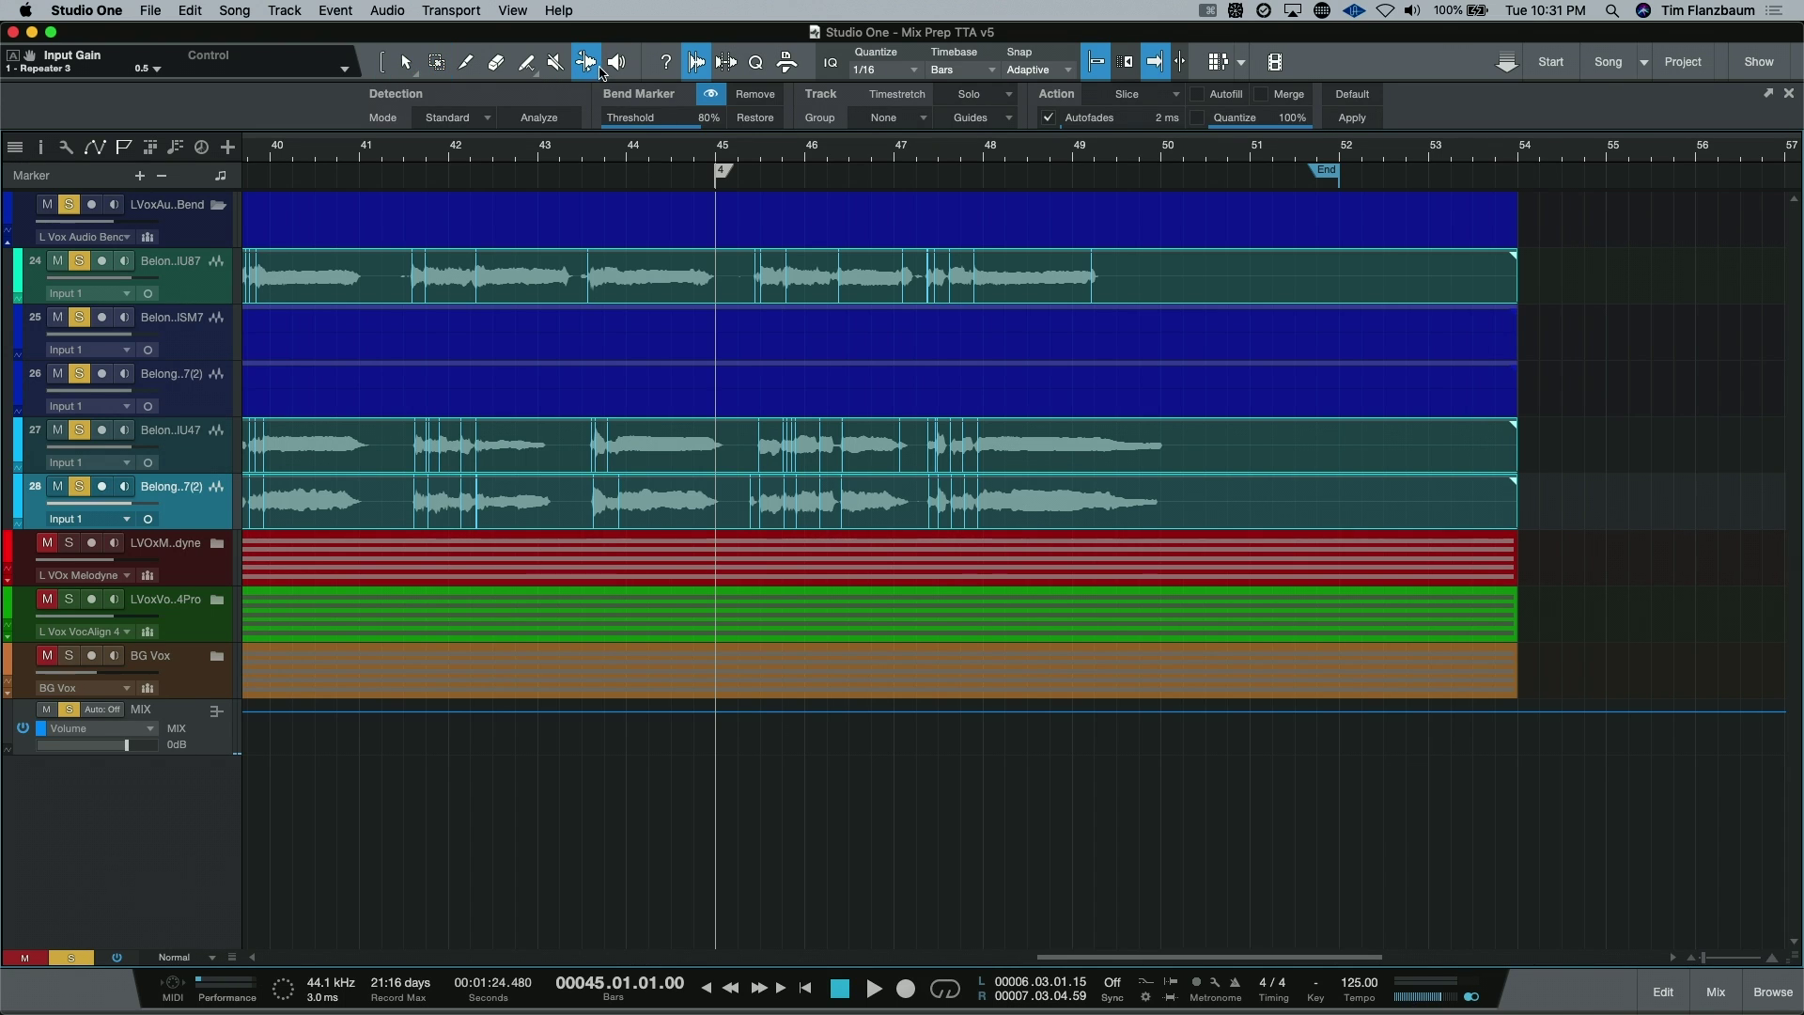
pyautogui.click(404, 62)
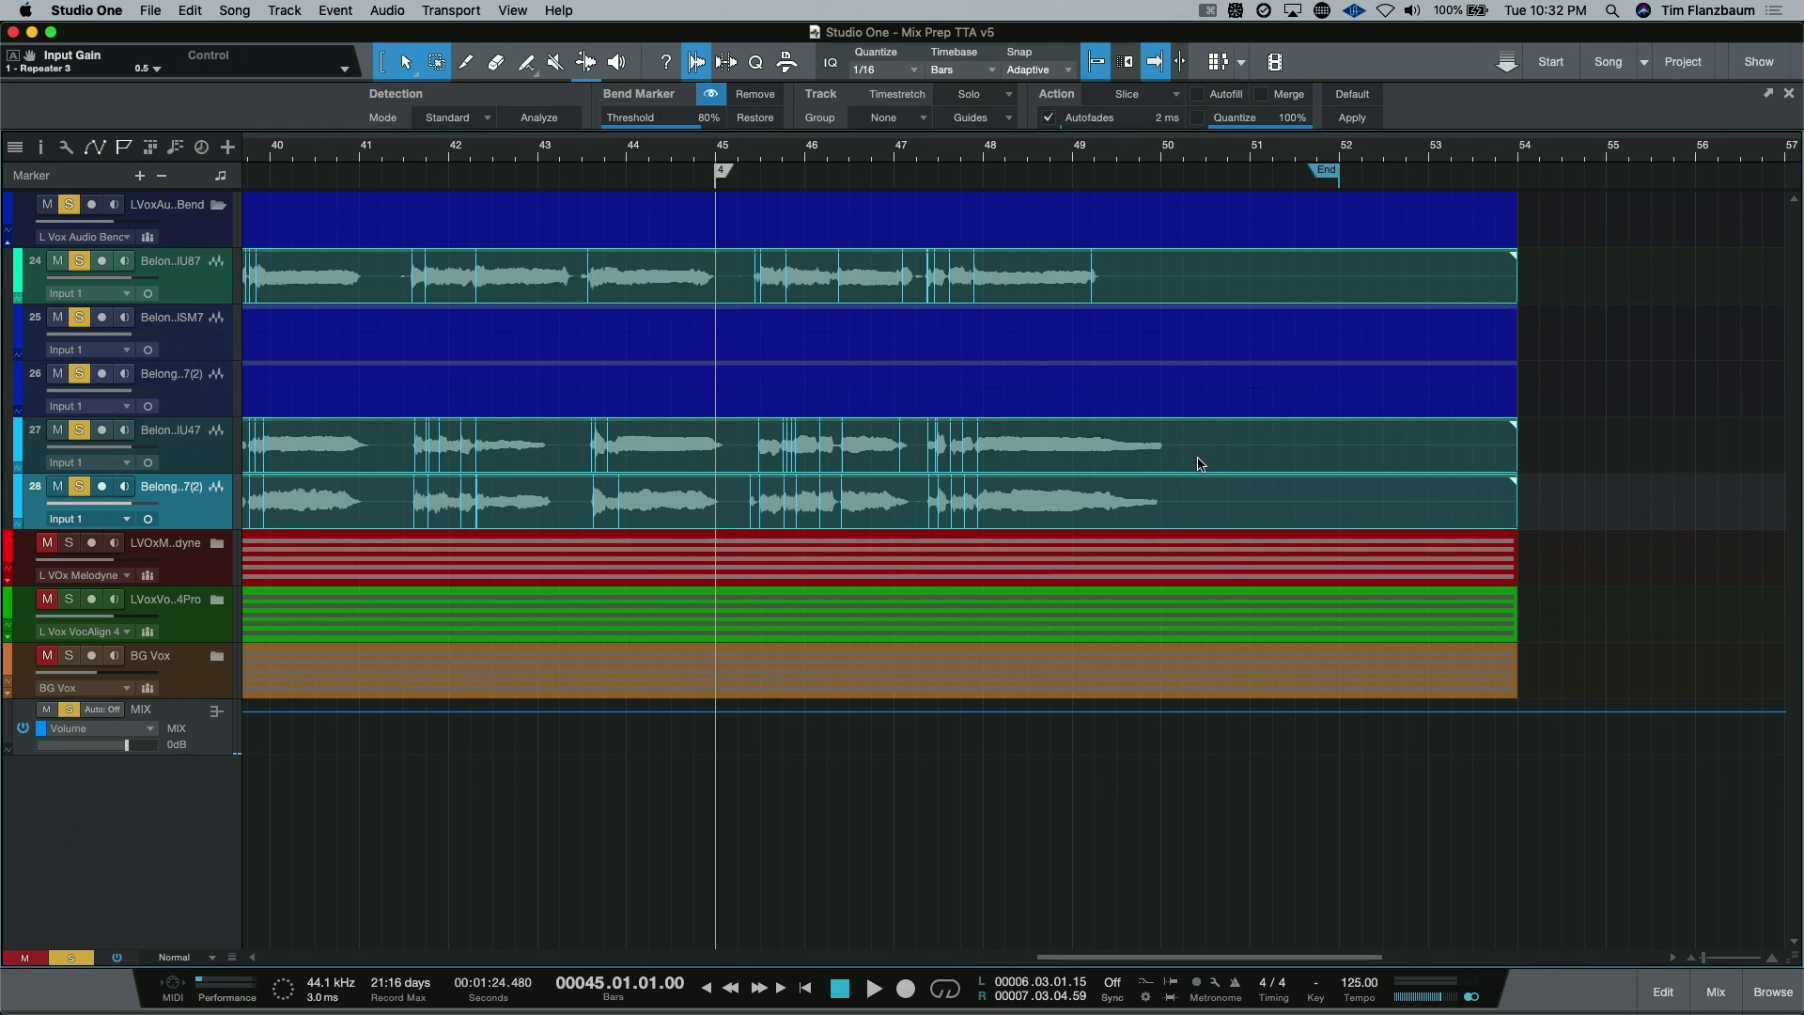
# Zoom in and scroll through bars 45–47 to view the bend markers.
pyautogui.press('e')
pyautogui.press('e')
pyautogui.press('e')
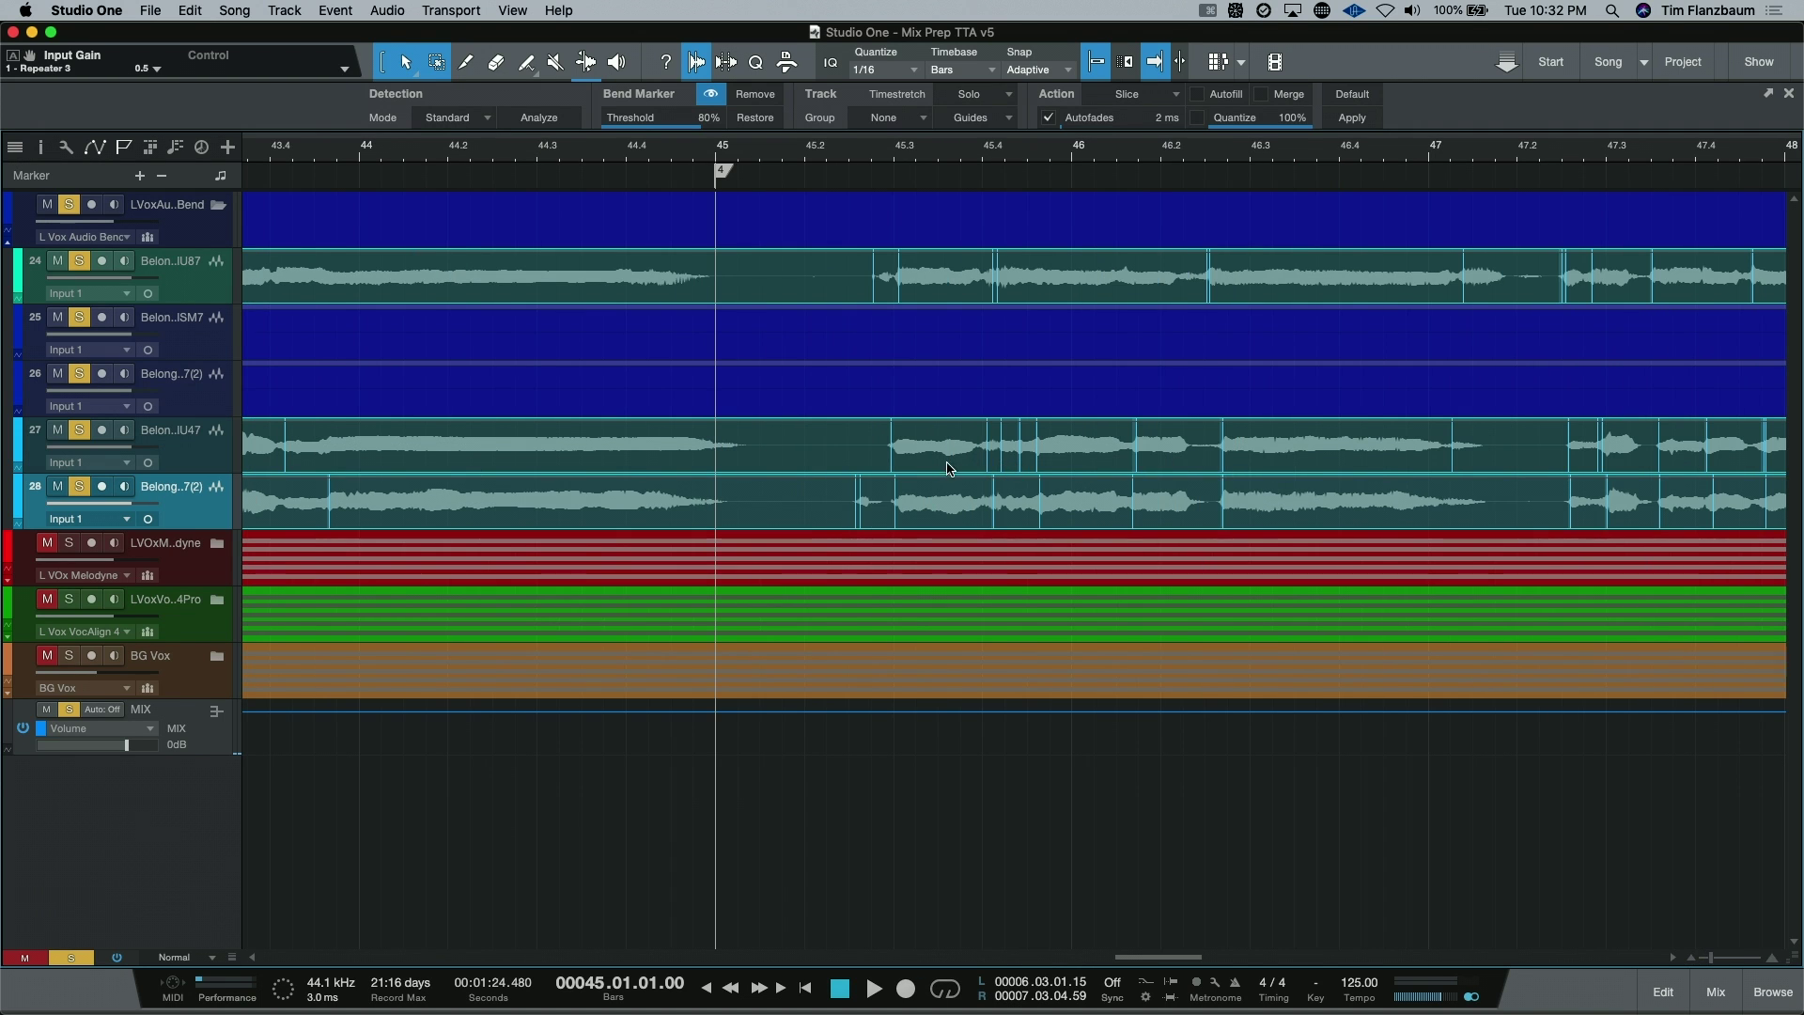
pyautogui.hscroll(5, 919, 437)
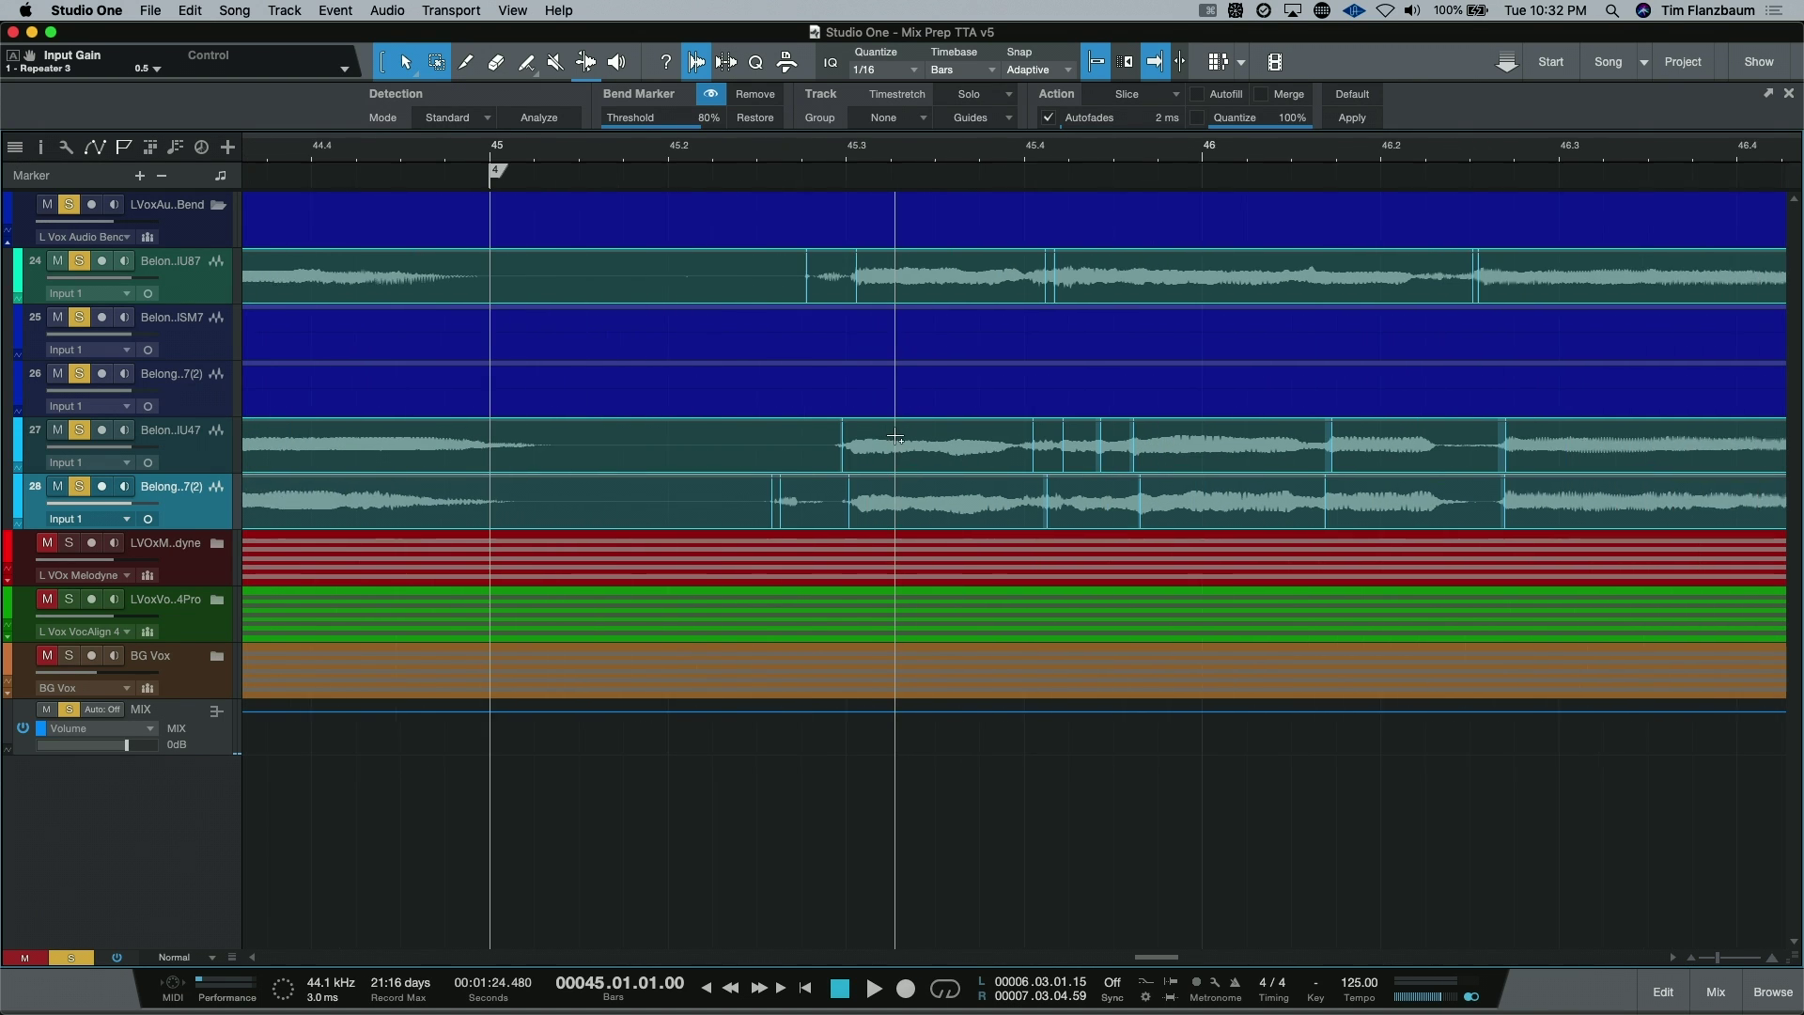
pyautogui.hscroll(4, 895, 437)
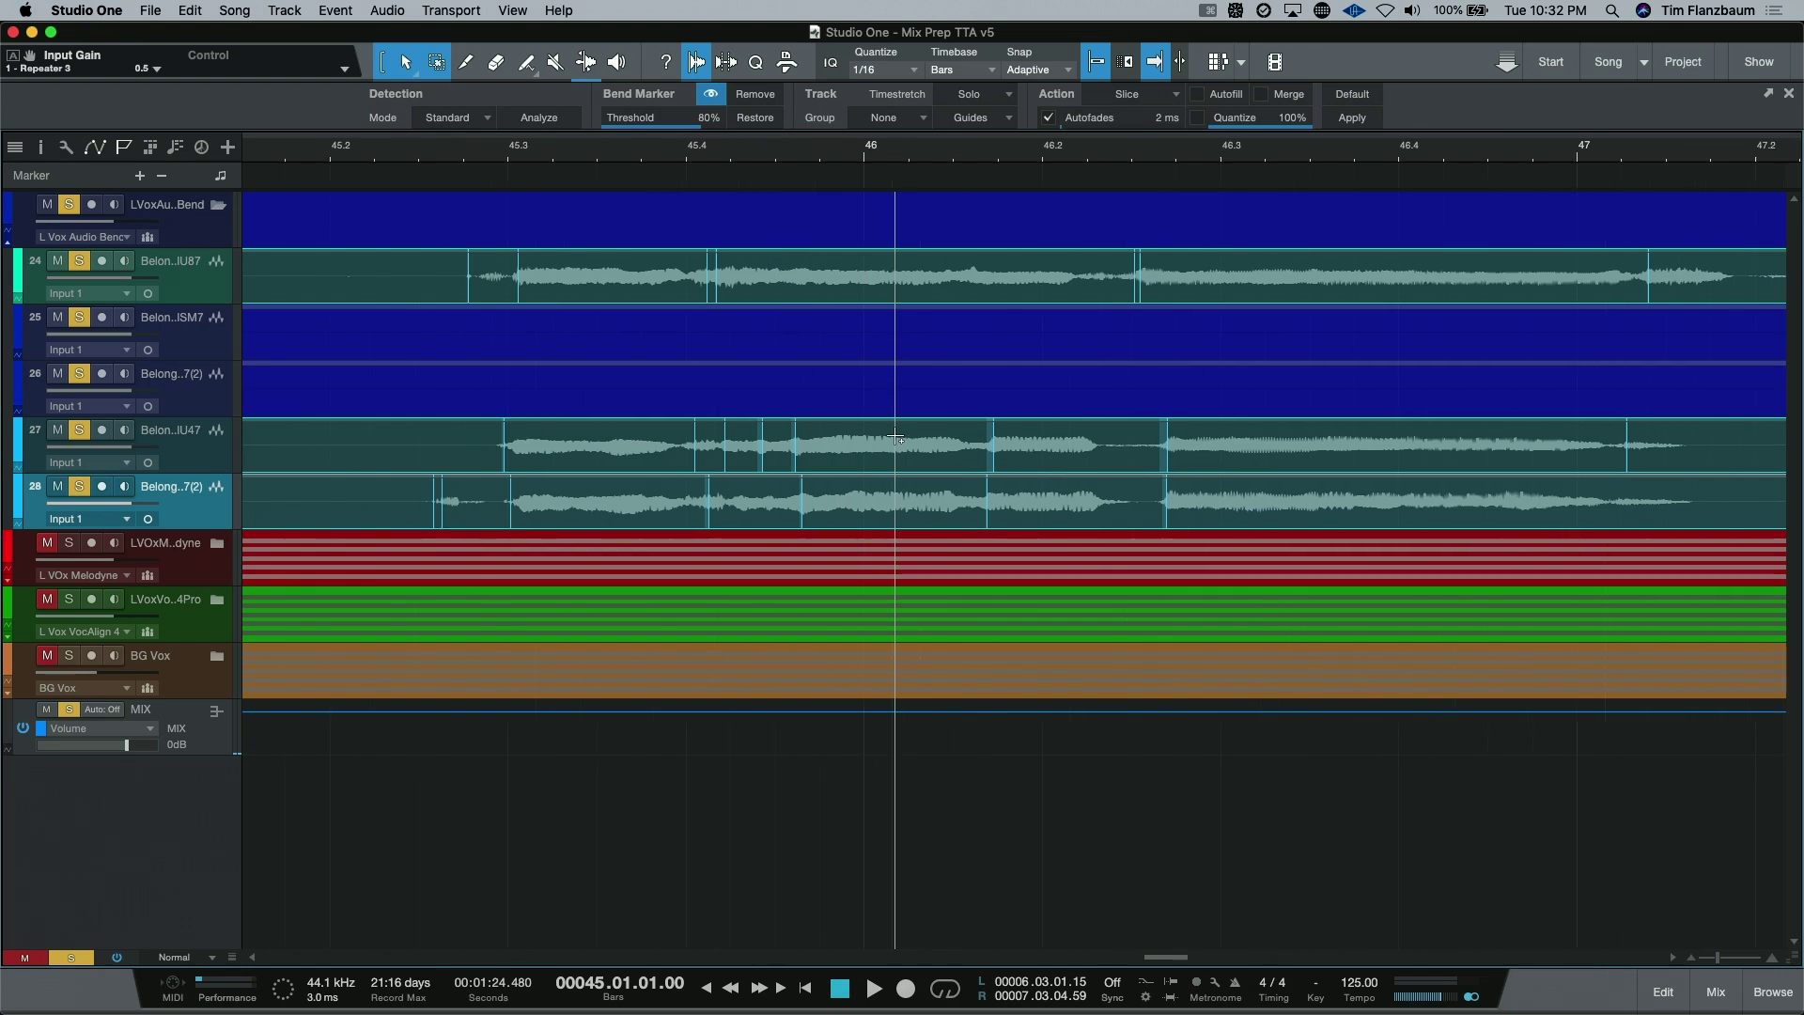
pyautogui.hscroll(3, 895, 437)
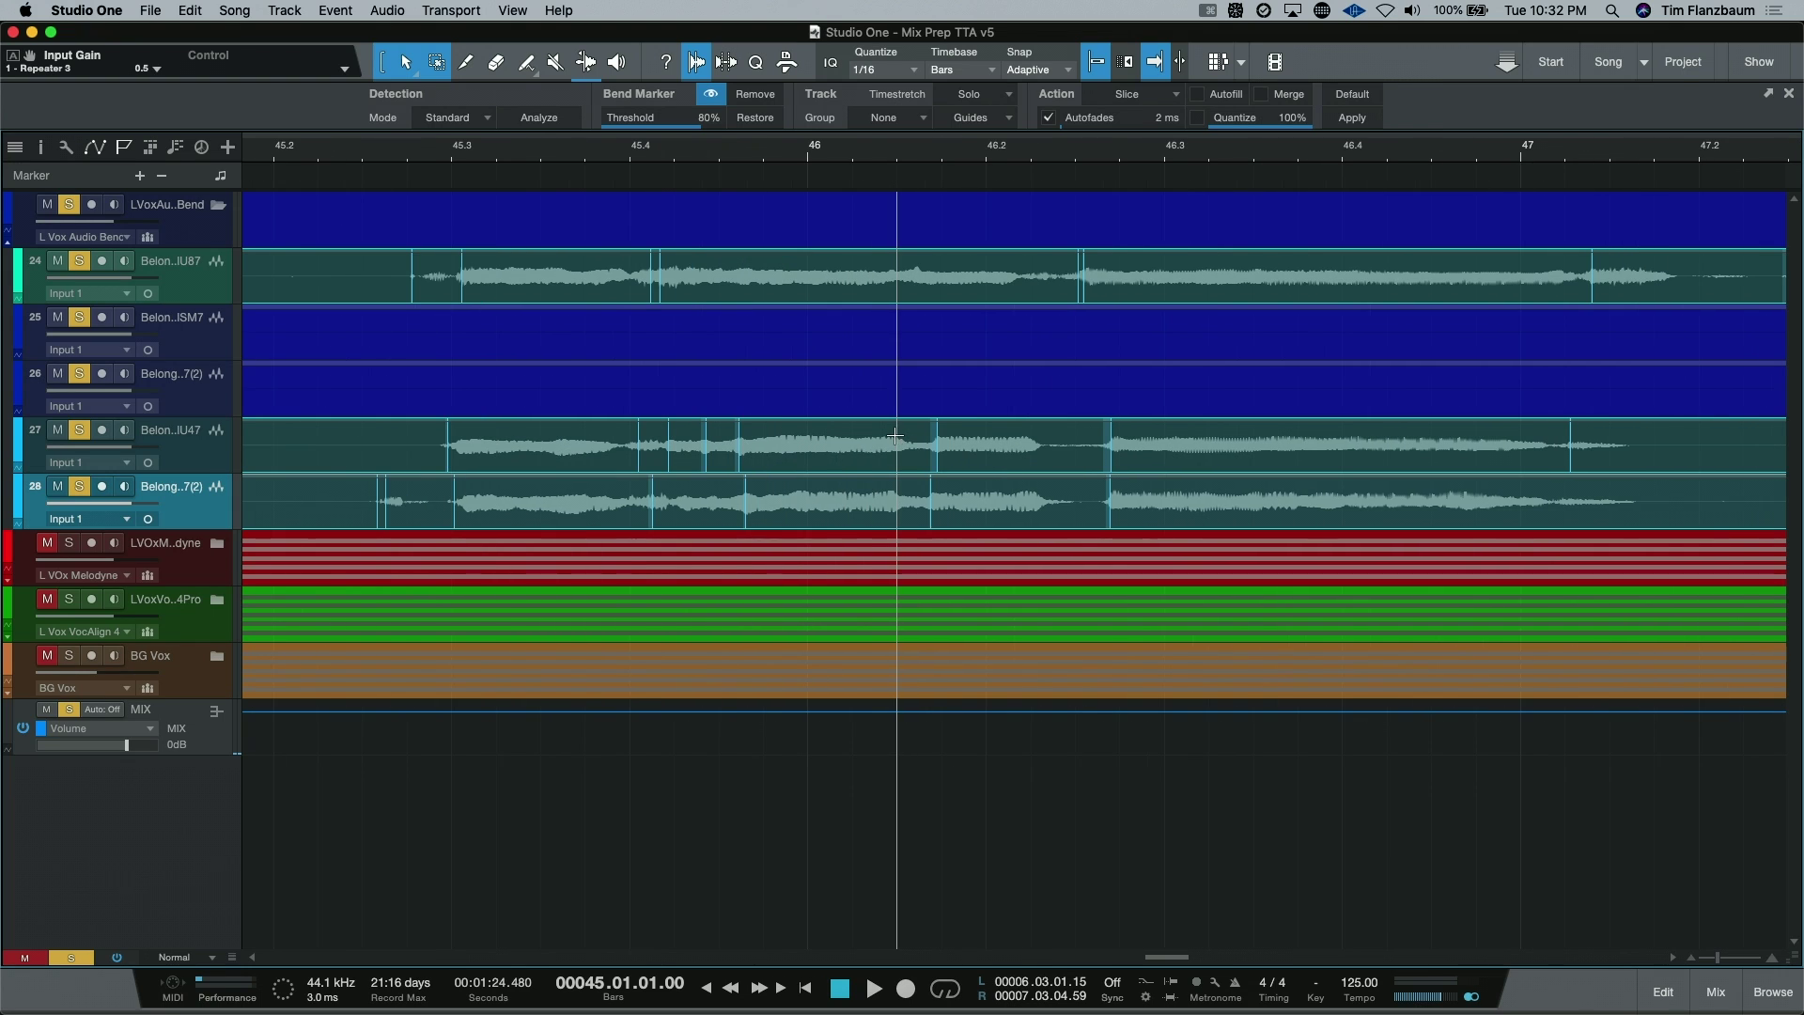
# Turn off Snap and shift track 27's bend marker to line up the phrase.
pyautogui.click(630, 409)
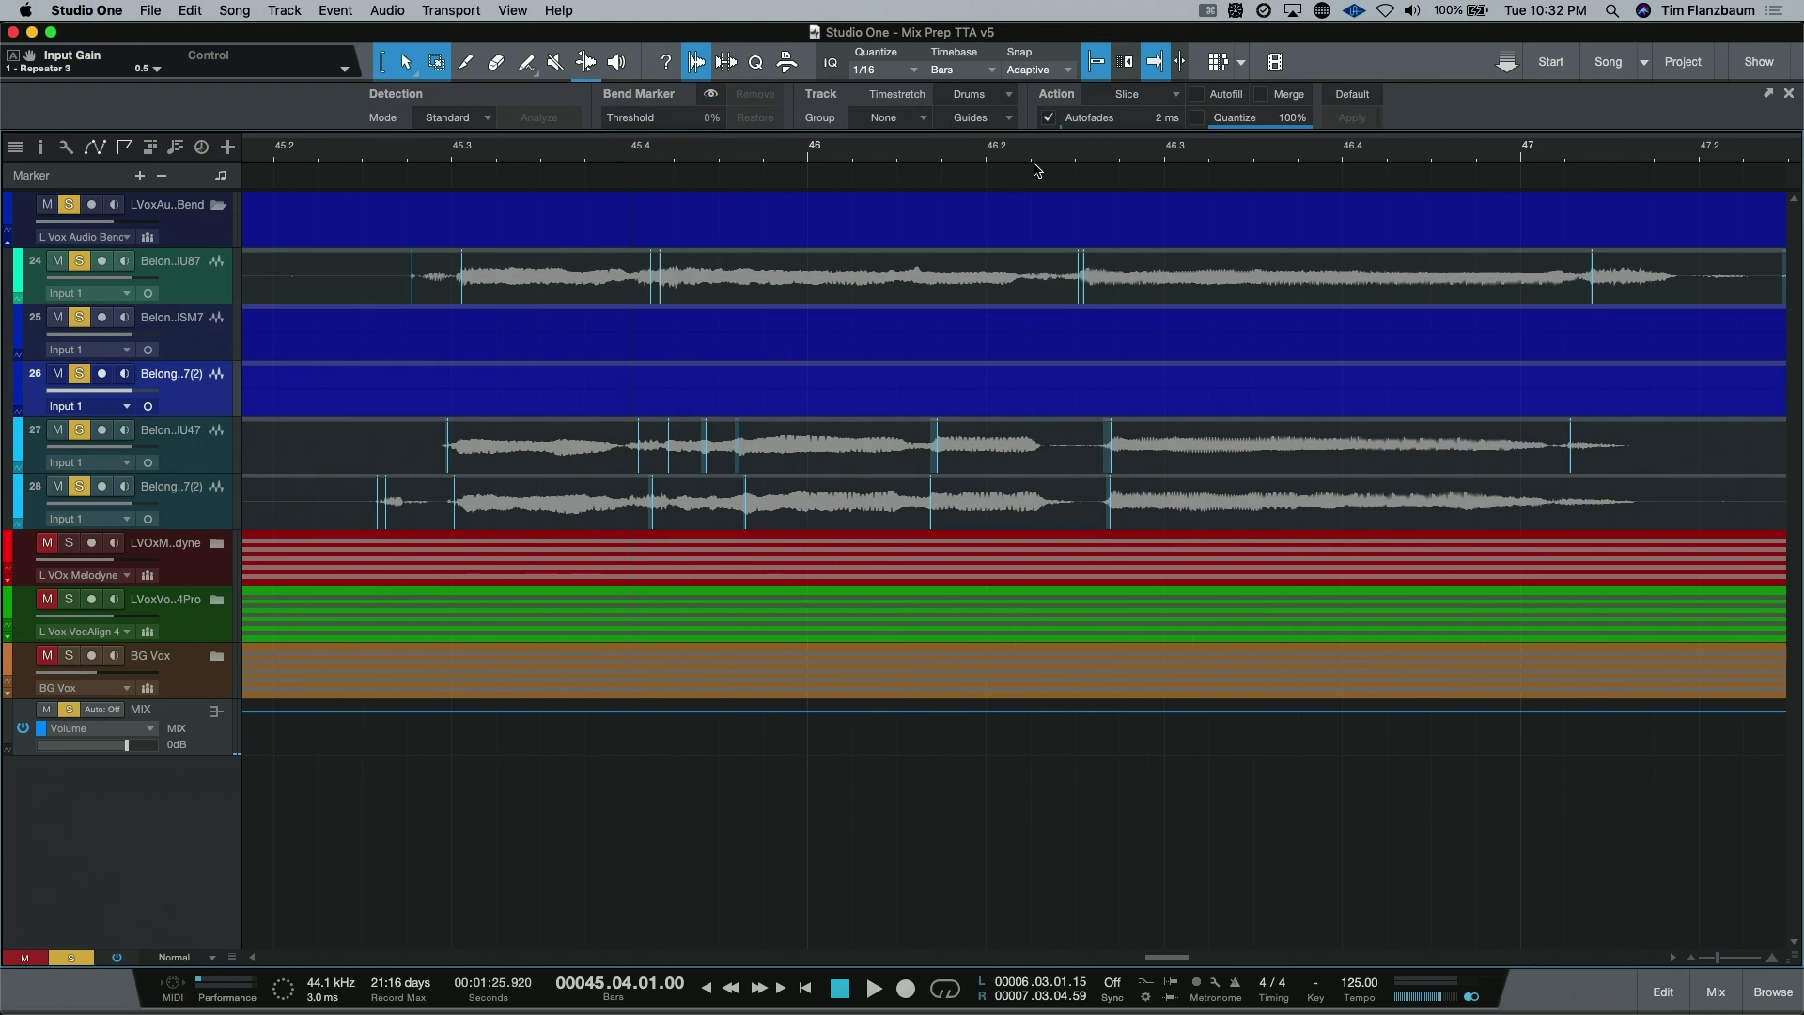
pyautogui.click(1099, 68)
pyautogui.moveTo(449, 450); pyautogui.dragTo(463, 450)
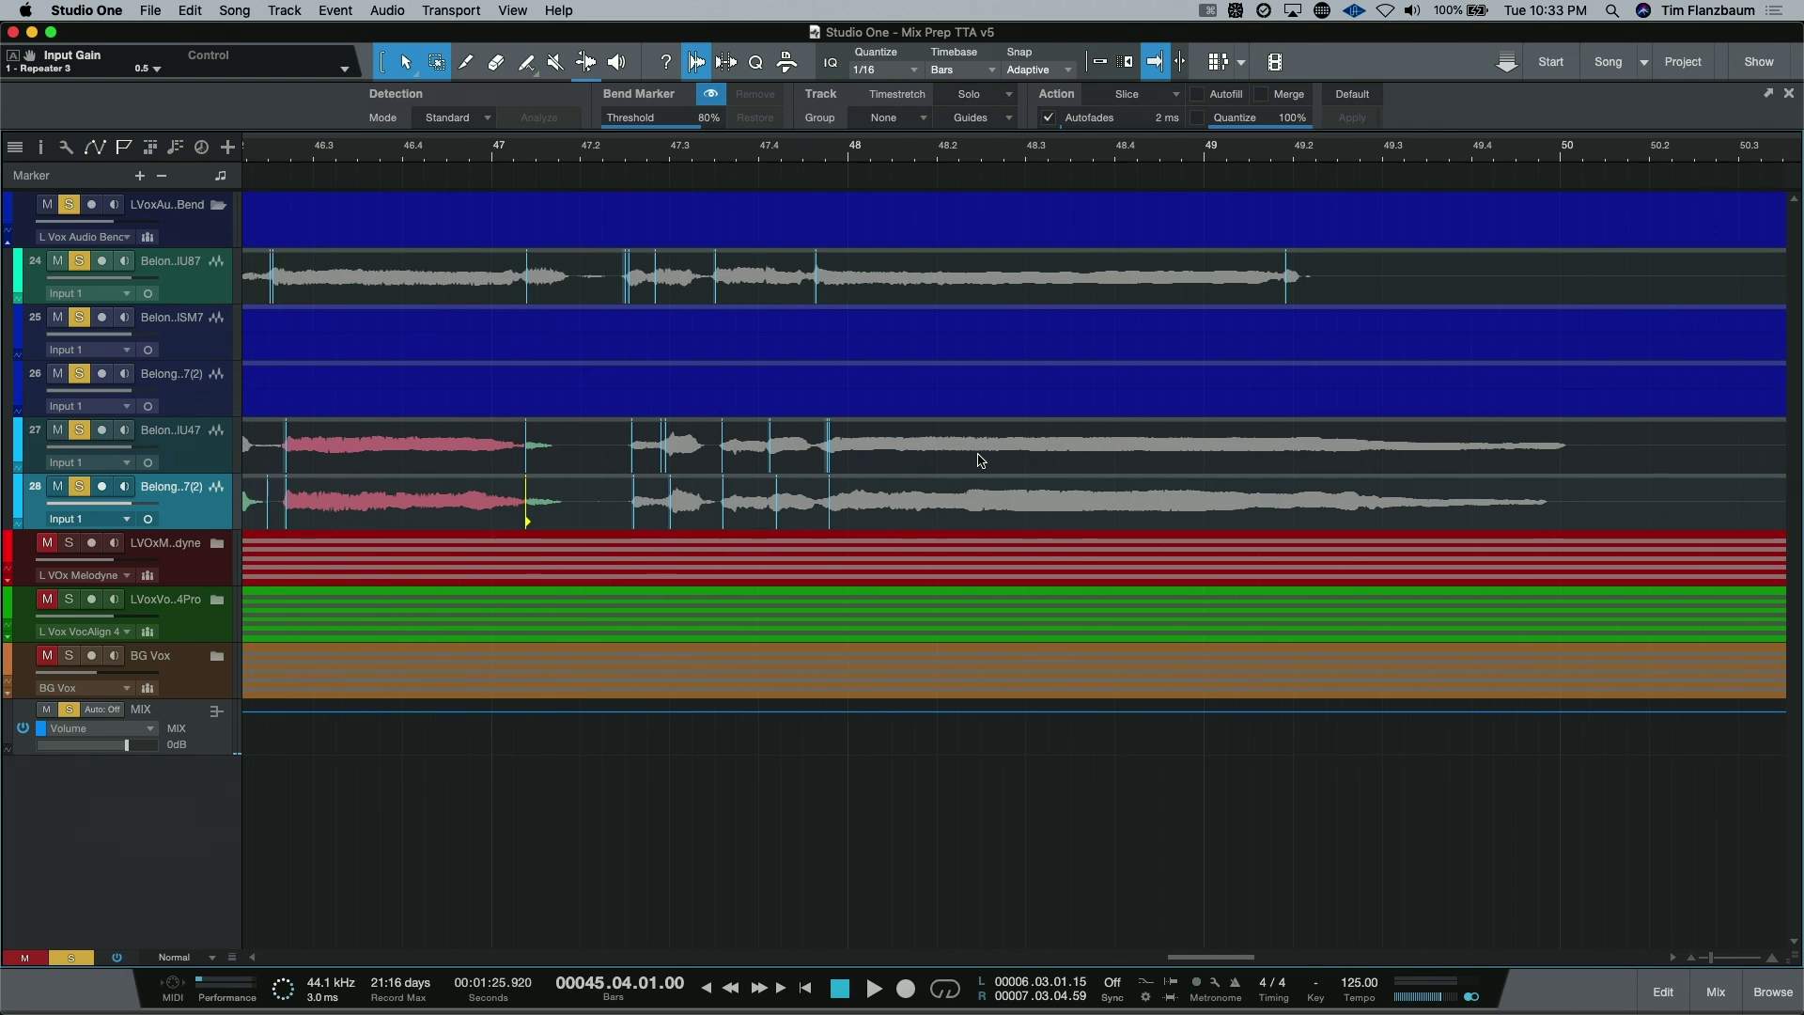
pyautogui.hscroll(2, 978, 460)
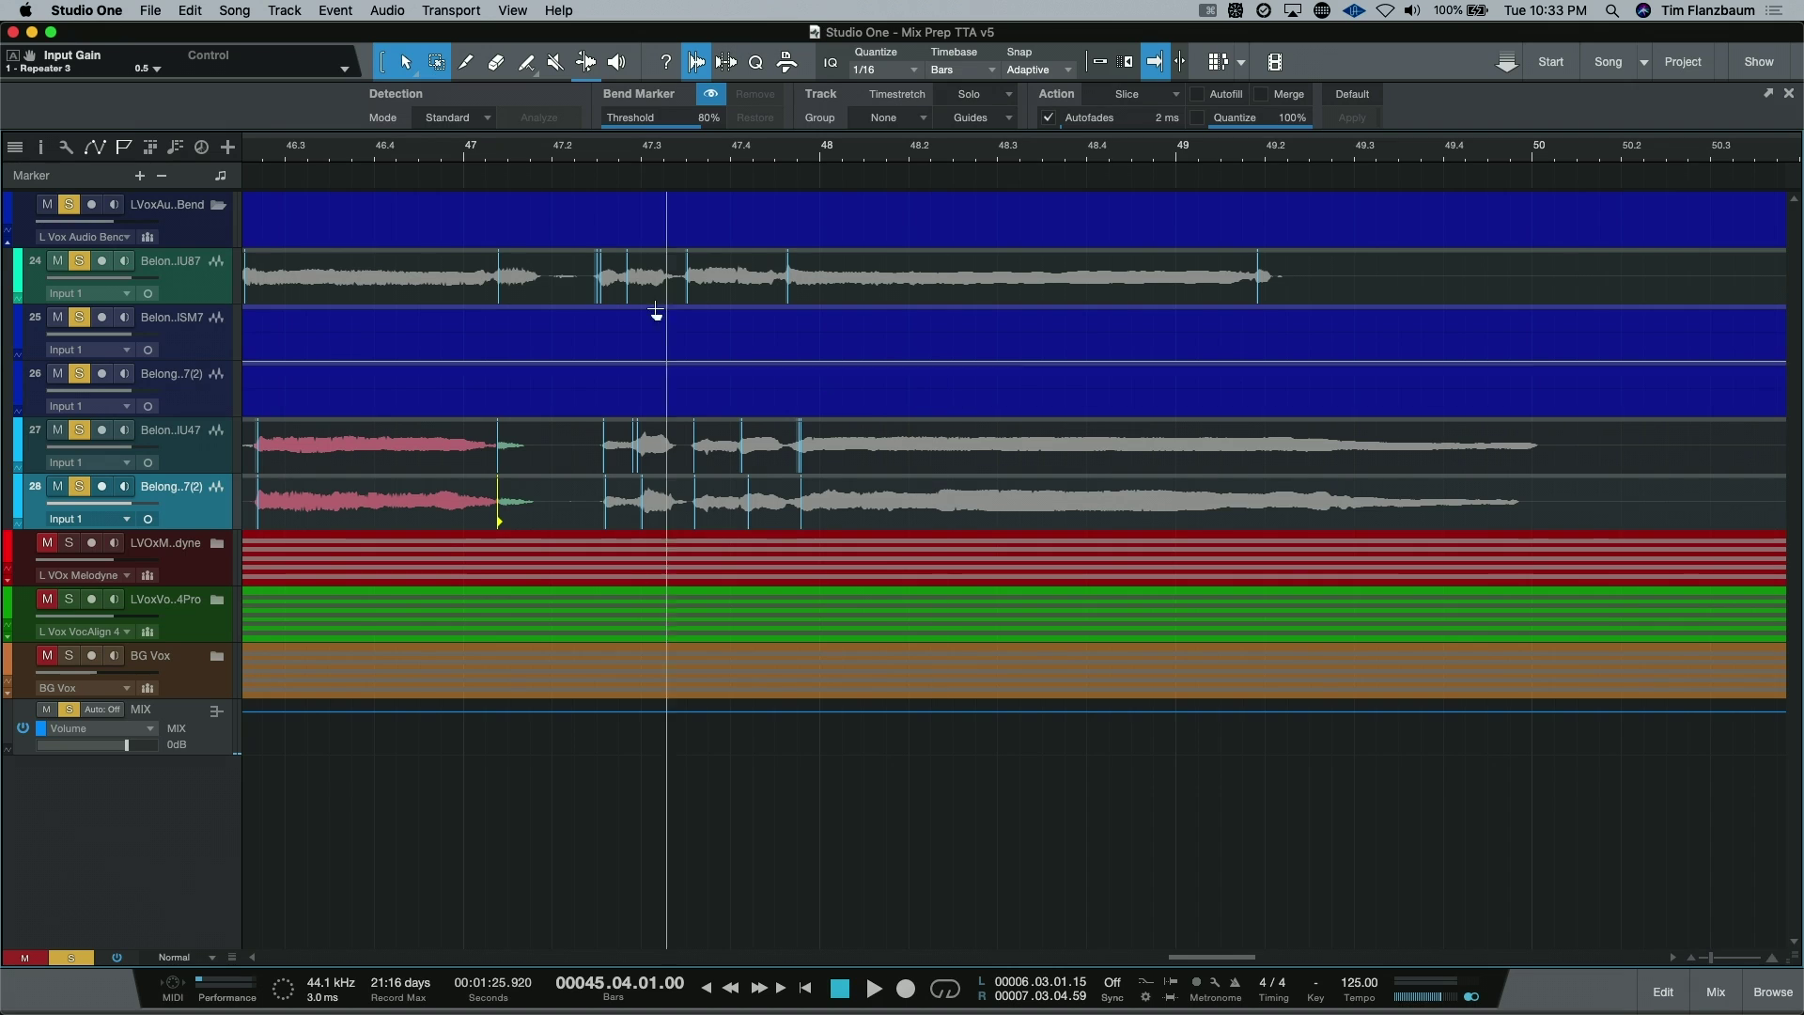
# Audition from bar 47.2, then compress track 27's final phrase to end near bar 49.2.
pyautogui.click(570, 149)
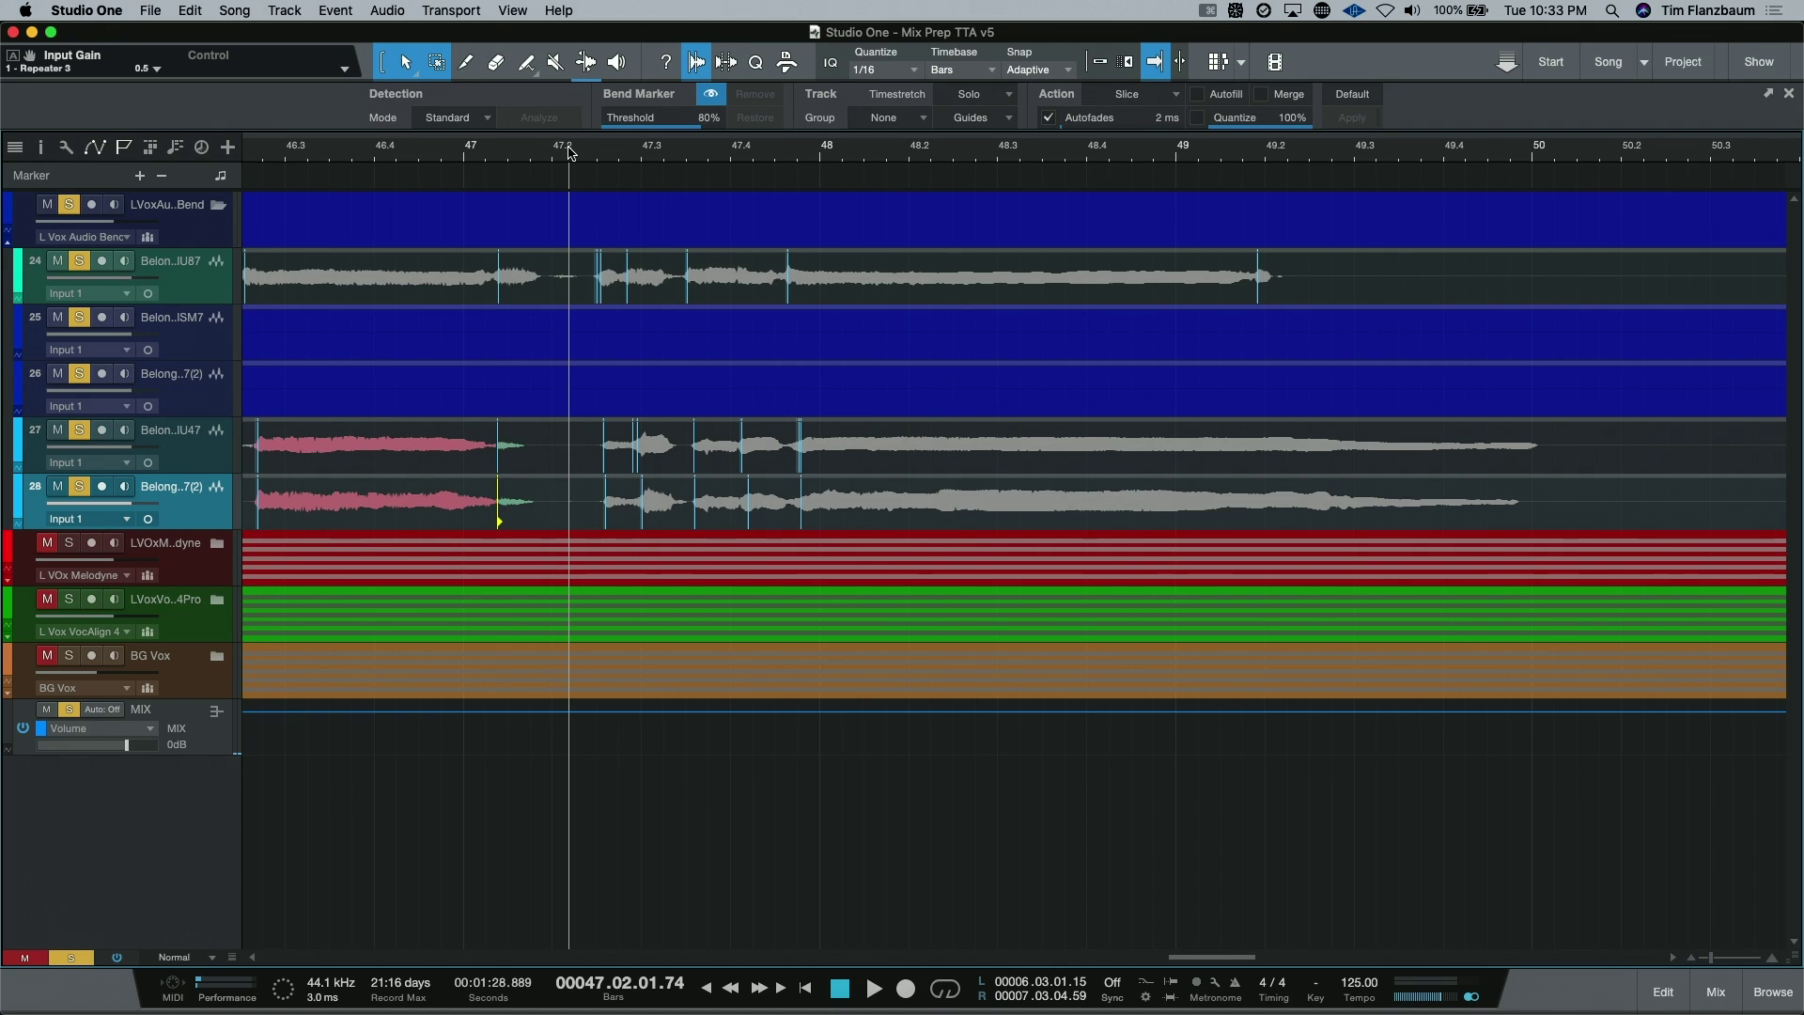
pyautogui.press('space')
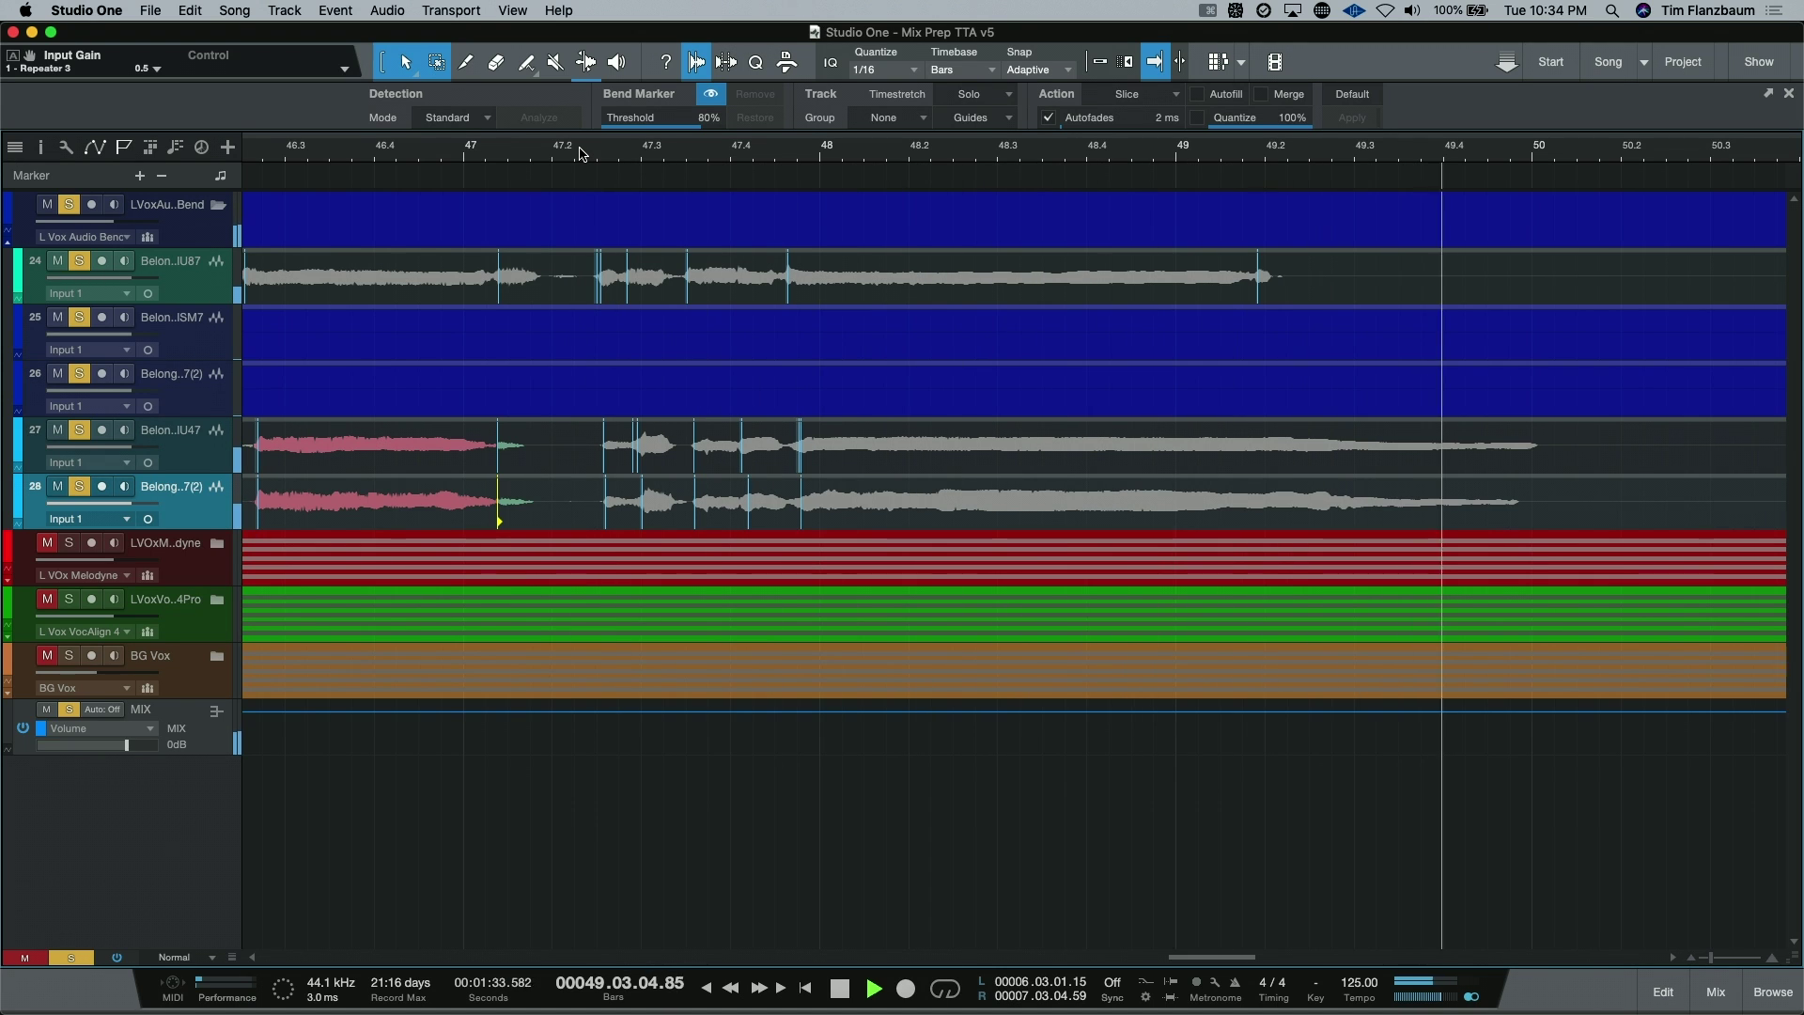
pyautogui.press('space')
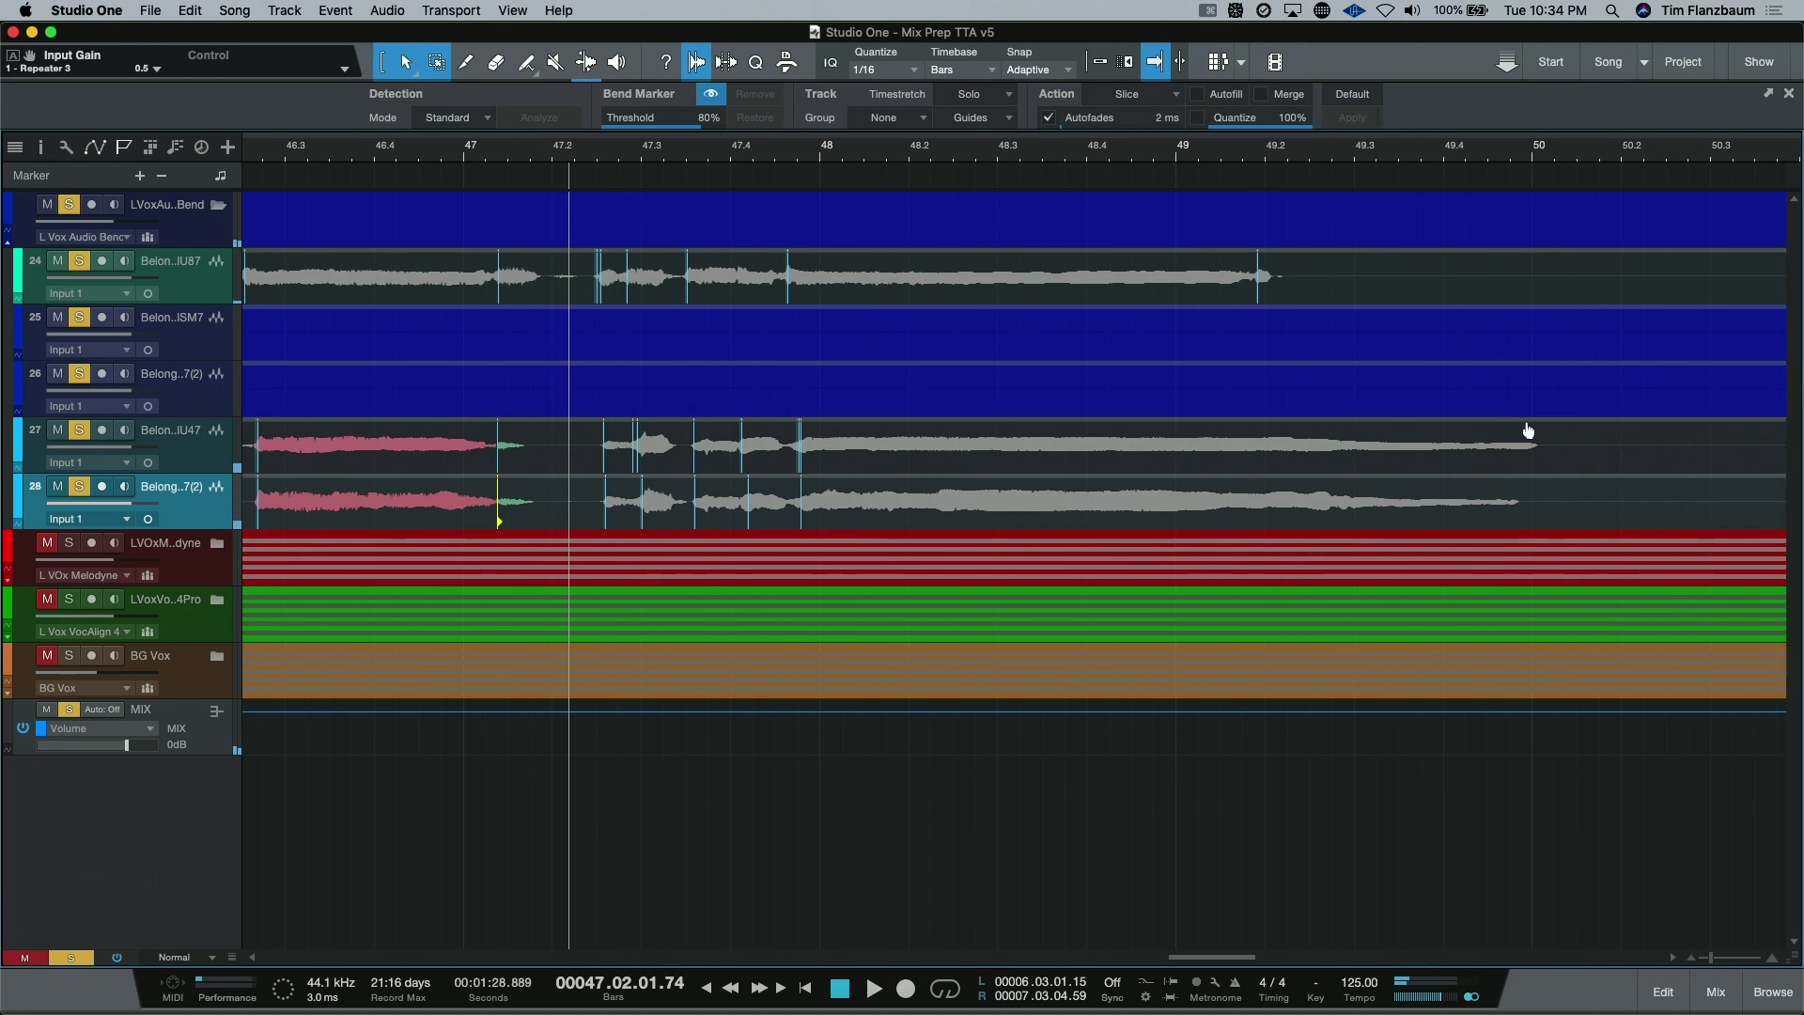
pyautogui.click(1570, 456)
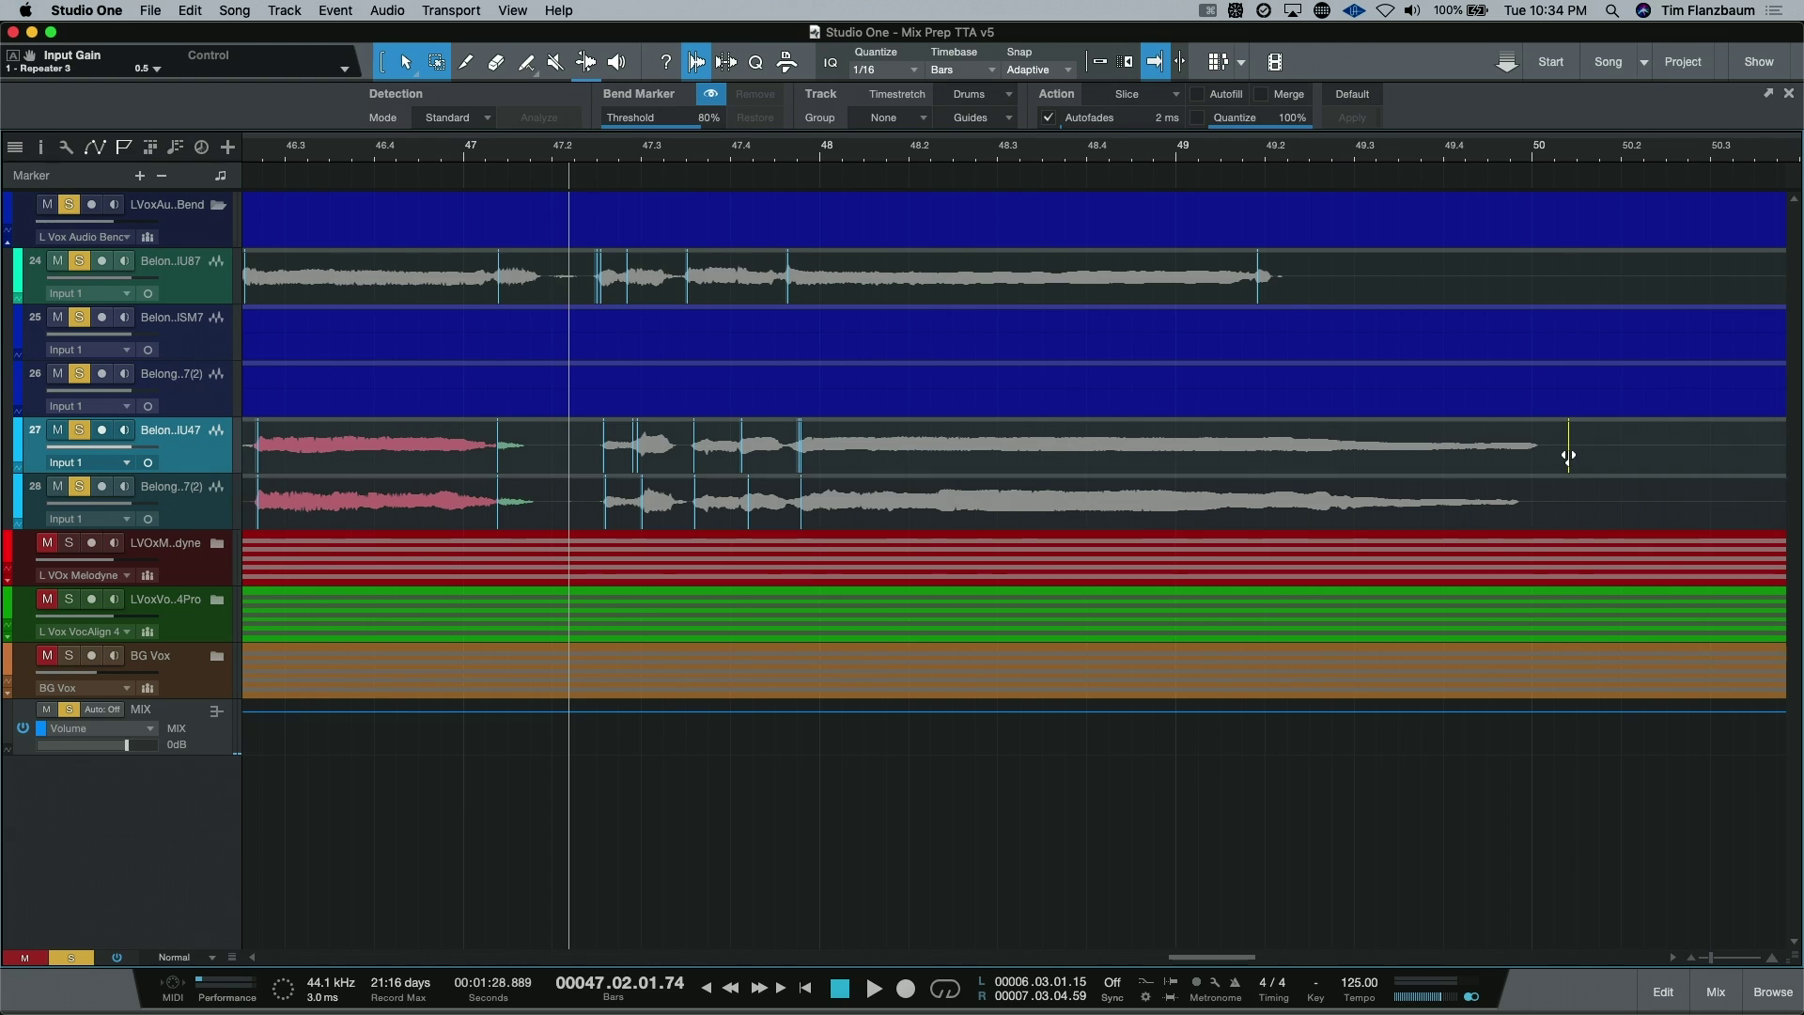
pyautogui.moveTo(1568, 459); pyautogui.dragTo(1278, 462)
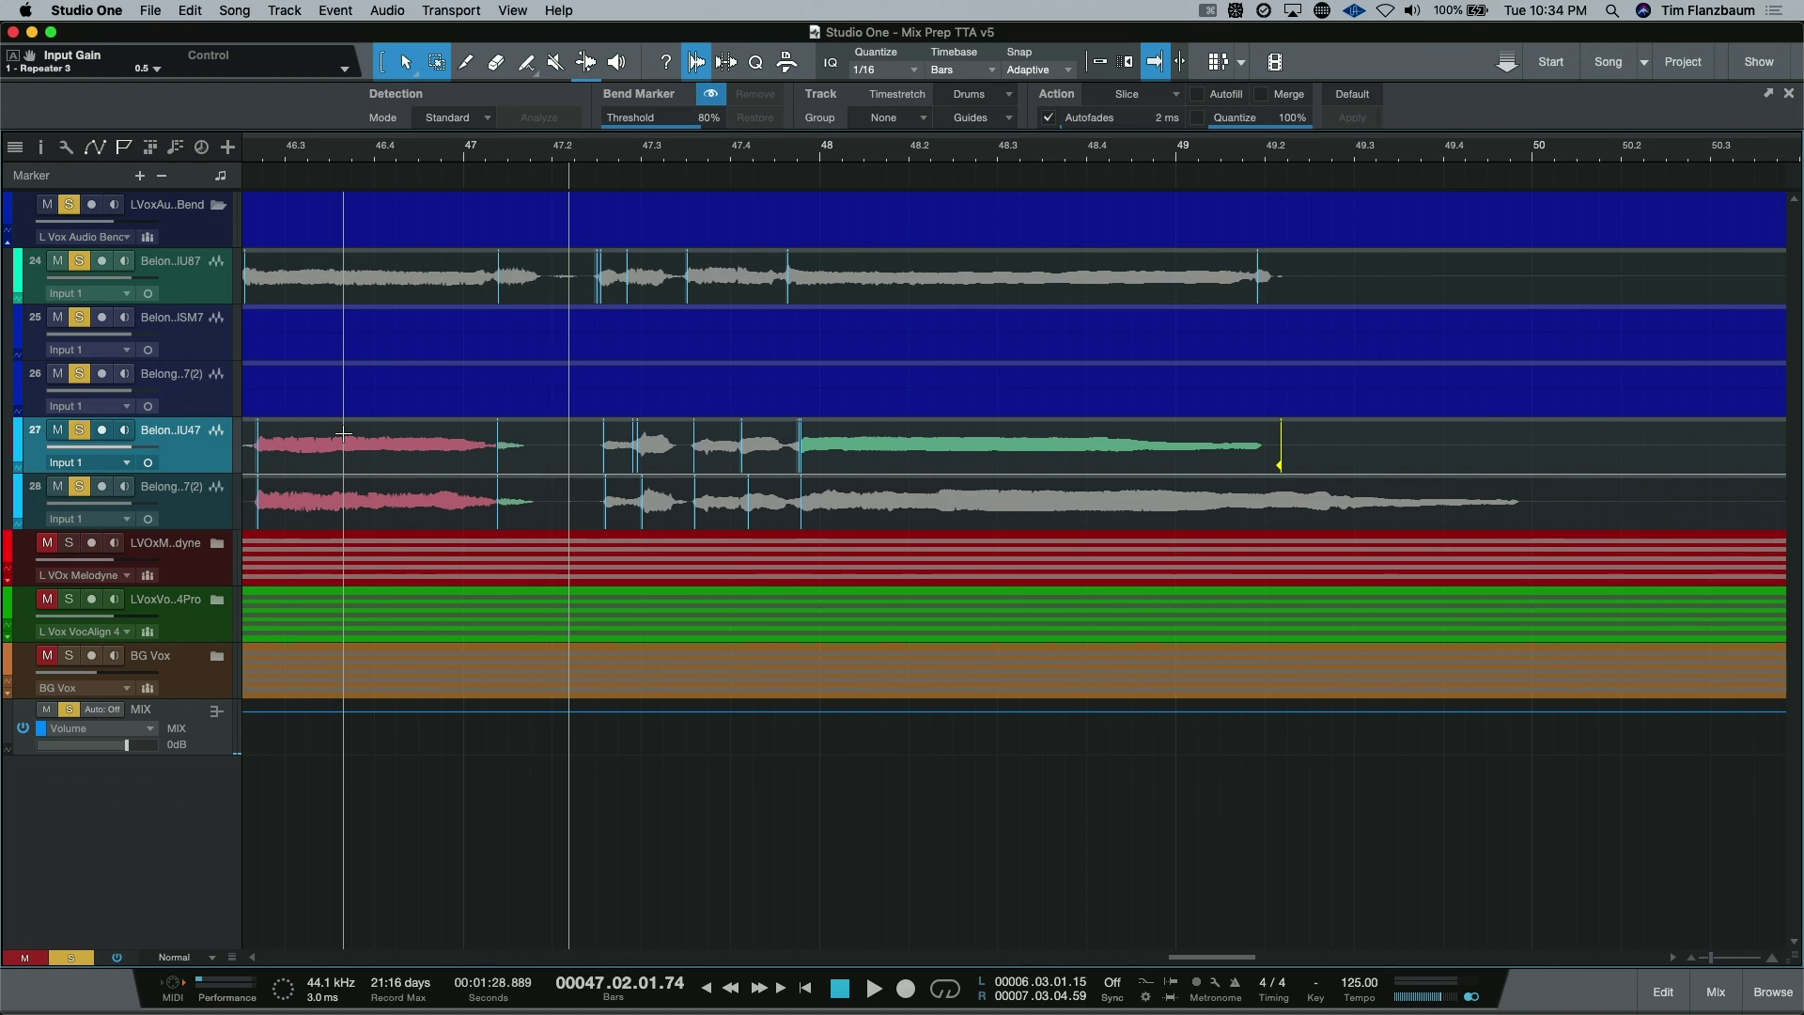
# Show the Inspector, compress track 28's phrase to end near bar 49.2, and audition it.
pyautogui.press('F4')
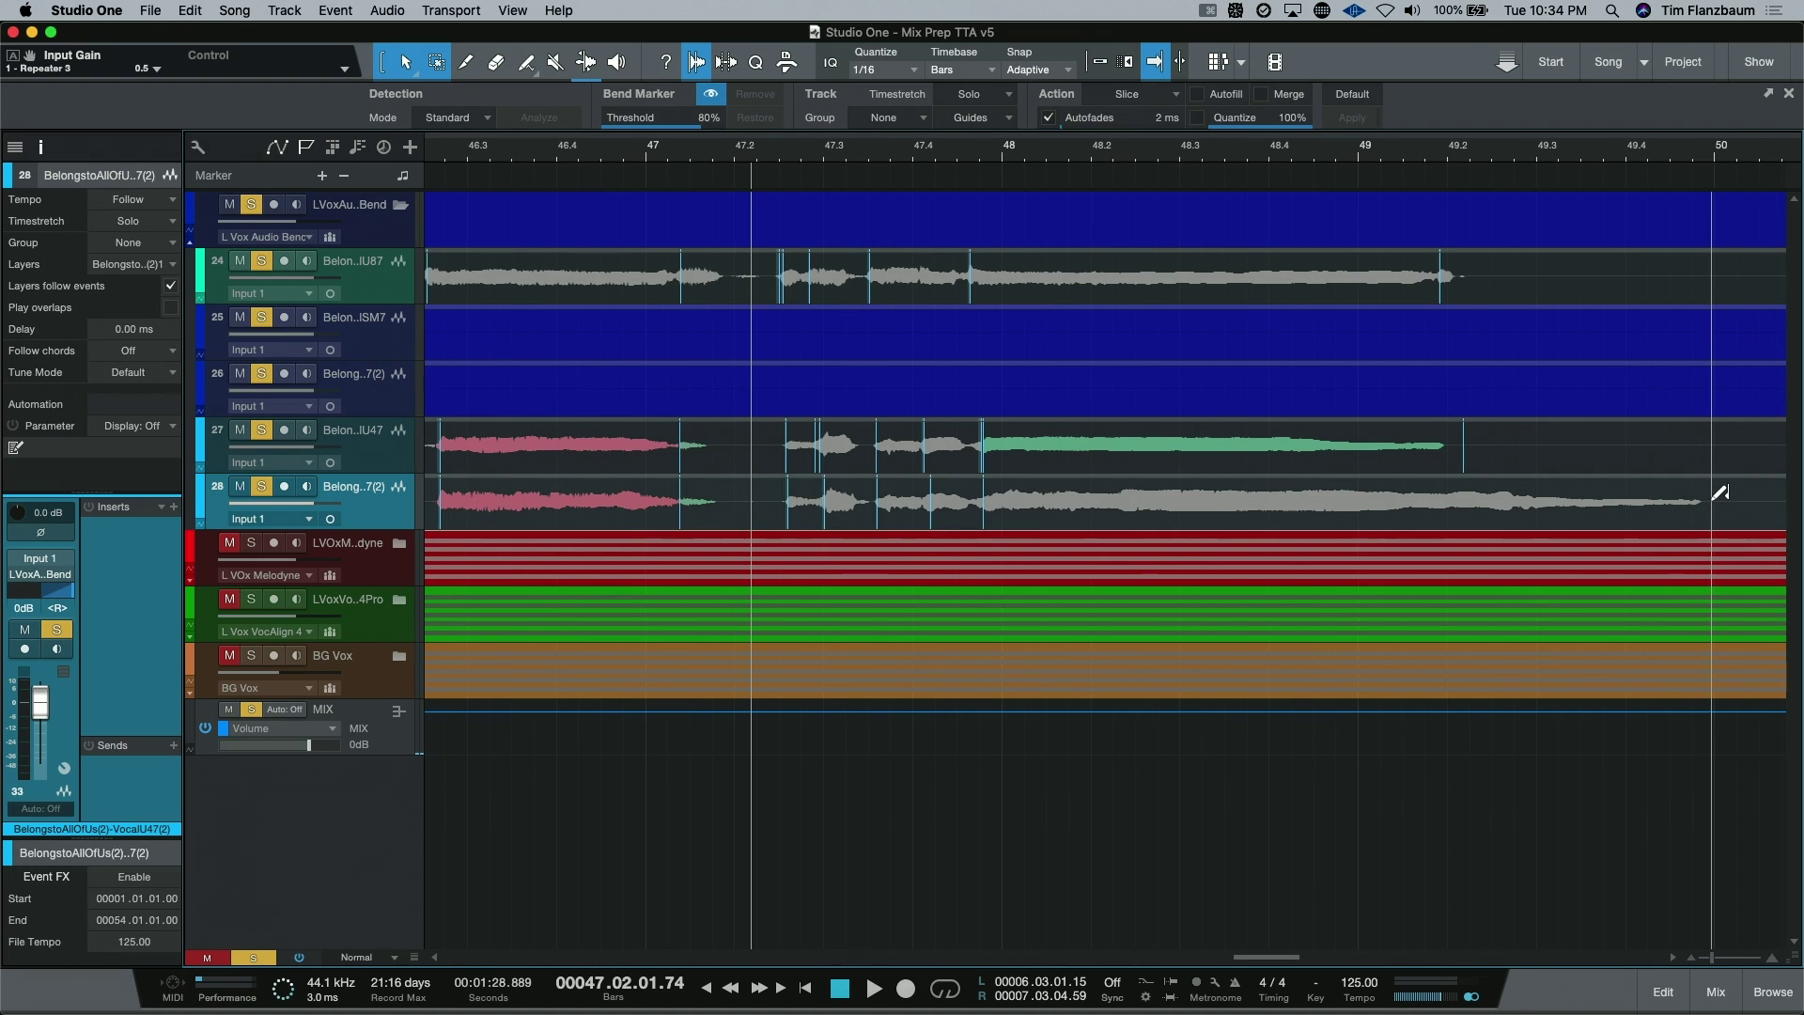
pyautogui.moveTo(1711, 516); pyautogui.dragTo(1462, 516)
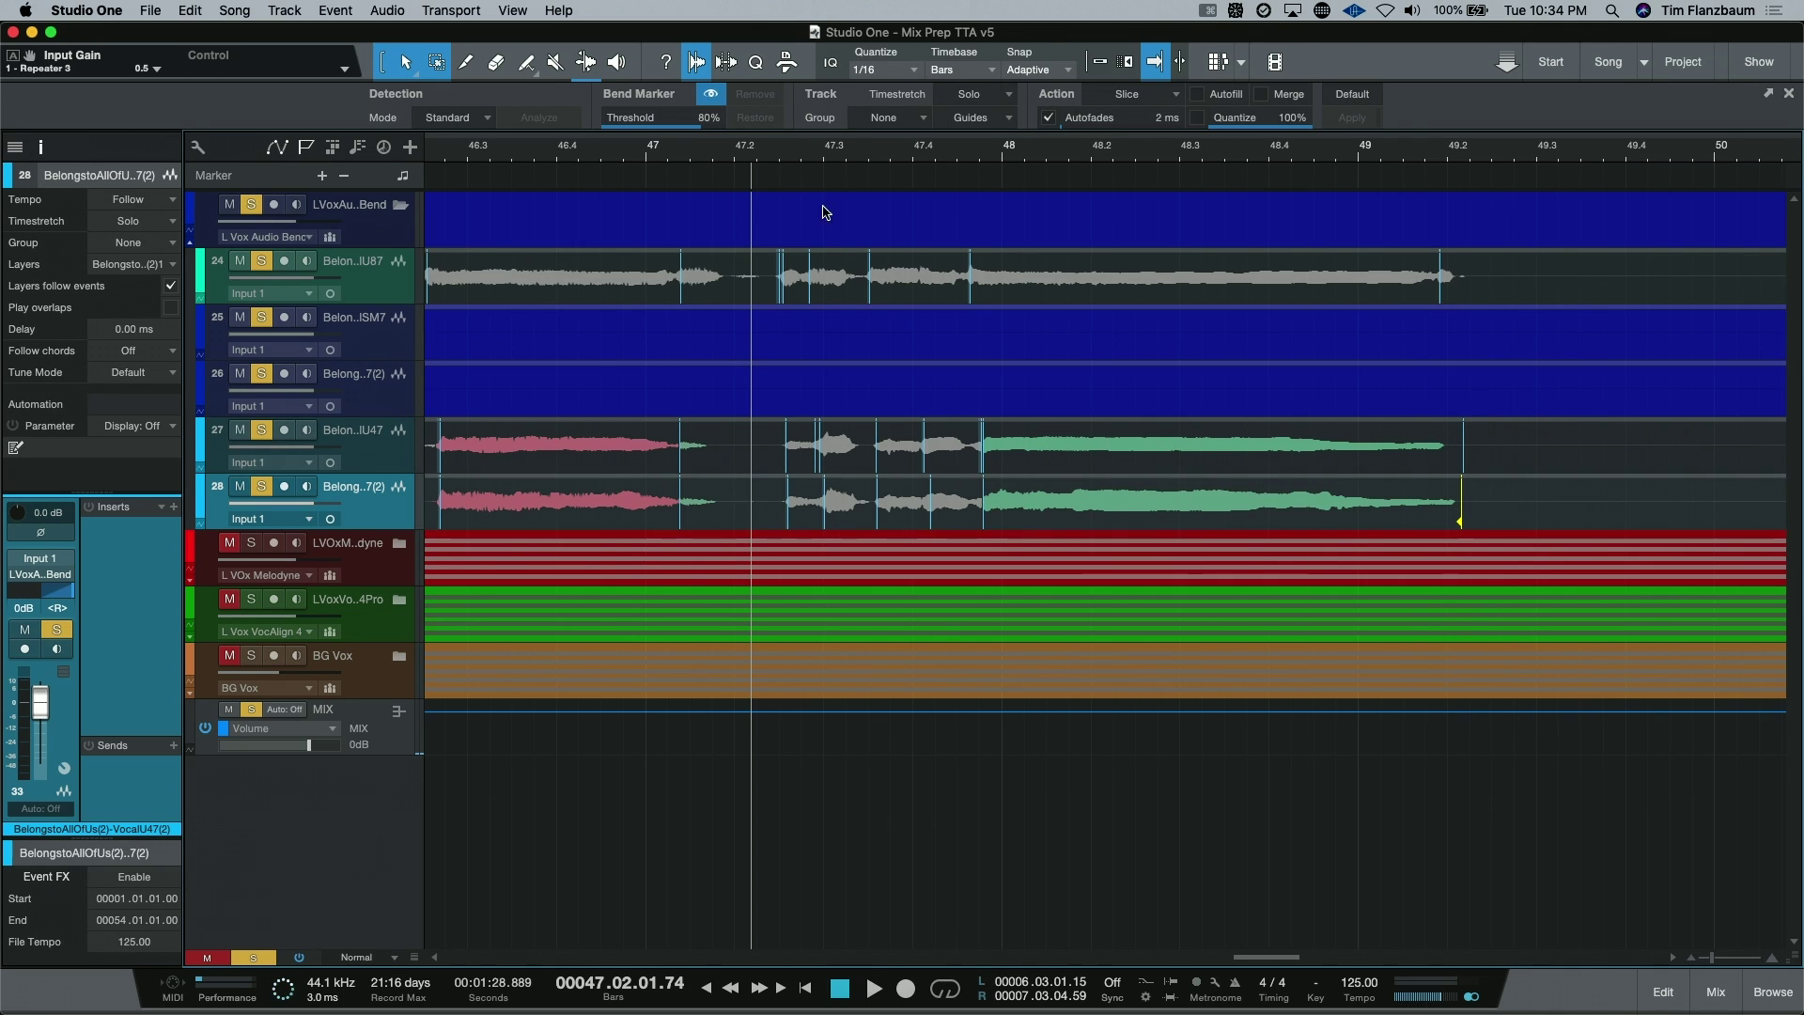
pyautogui.press('space')
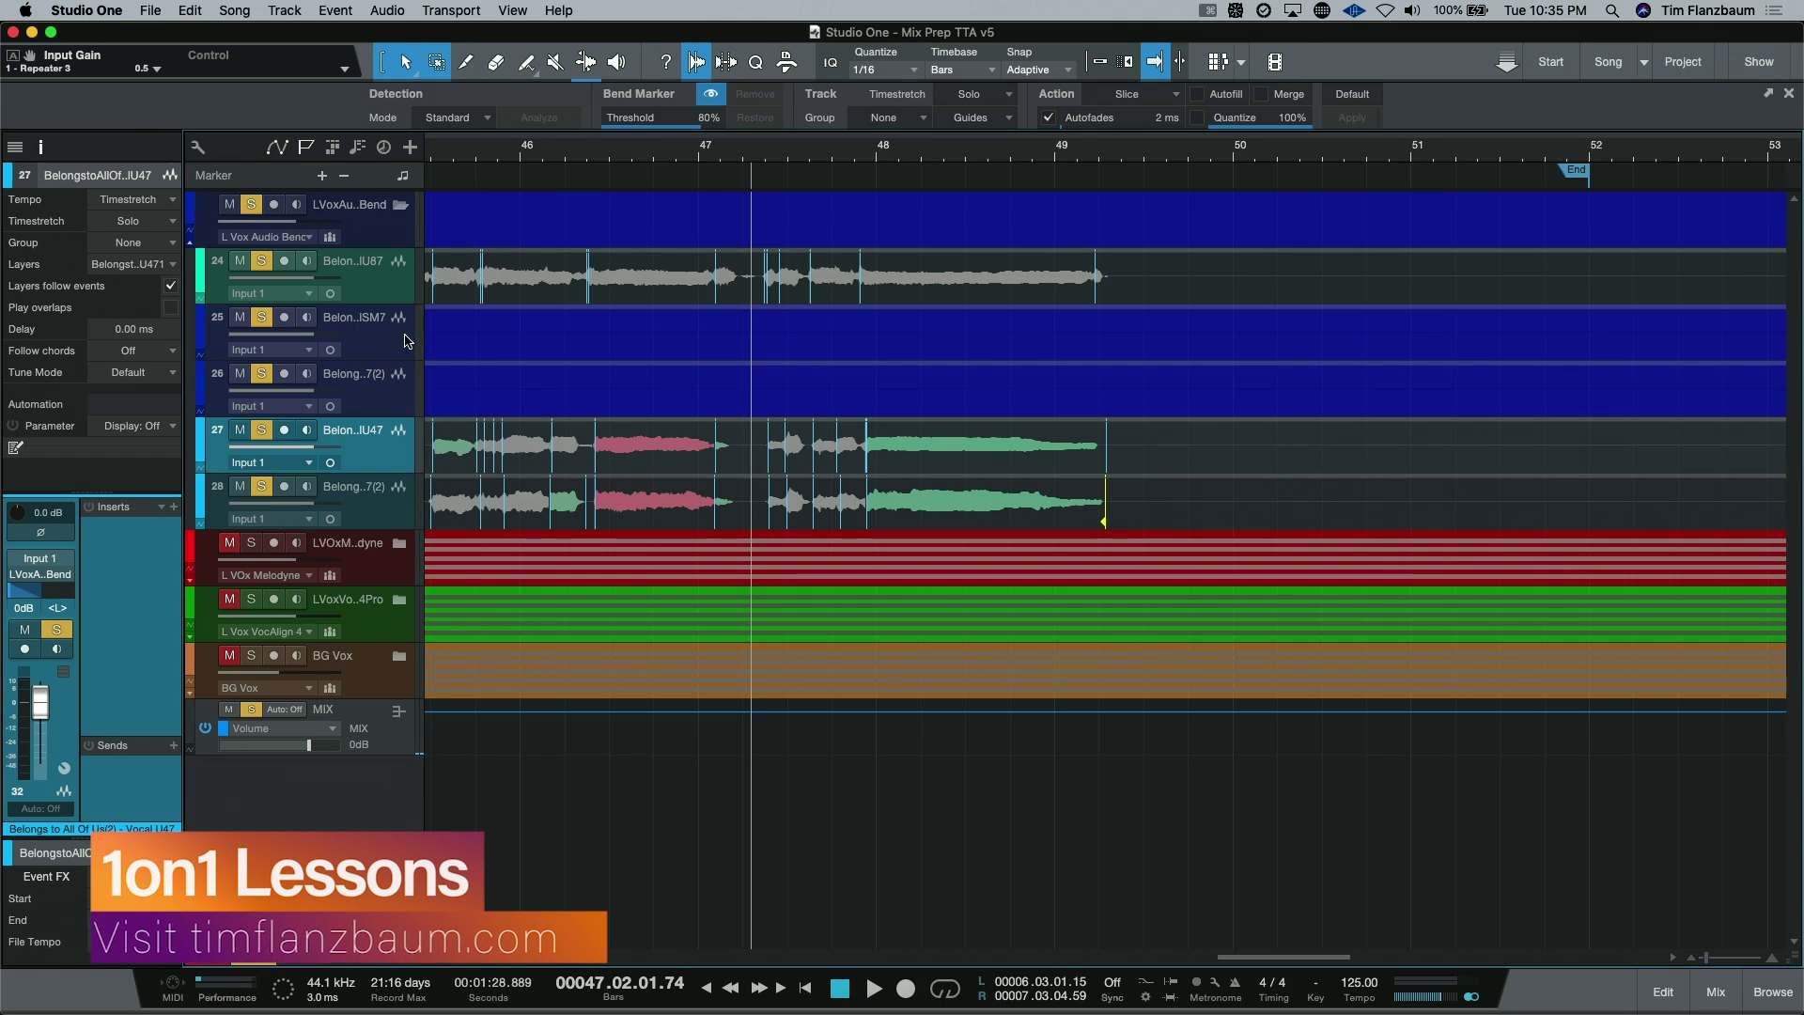
# Collapse Audio Bend, expand the LVox Melodyne folder, and split all its events at bar 47.2.
pyautogui.click(400, 204)
pyautogui.click(410, 273)
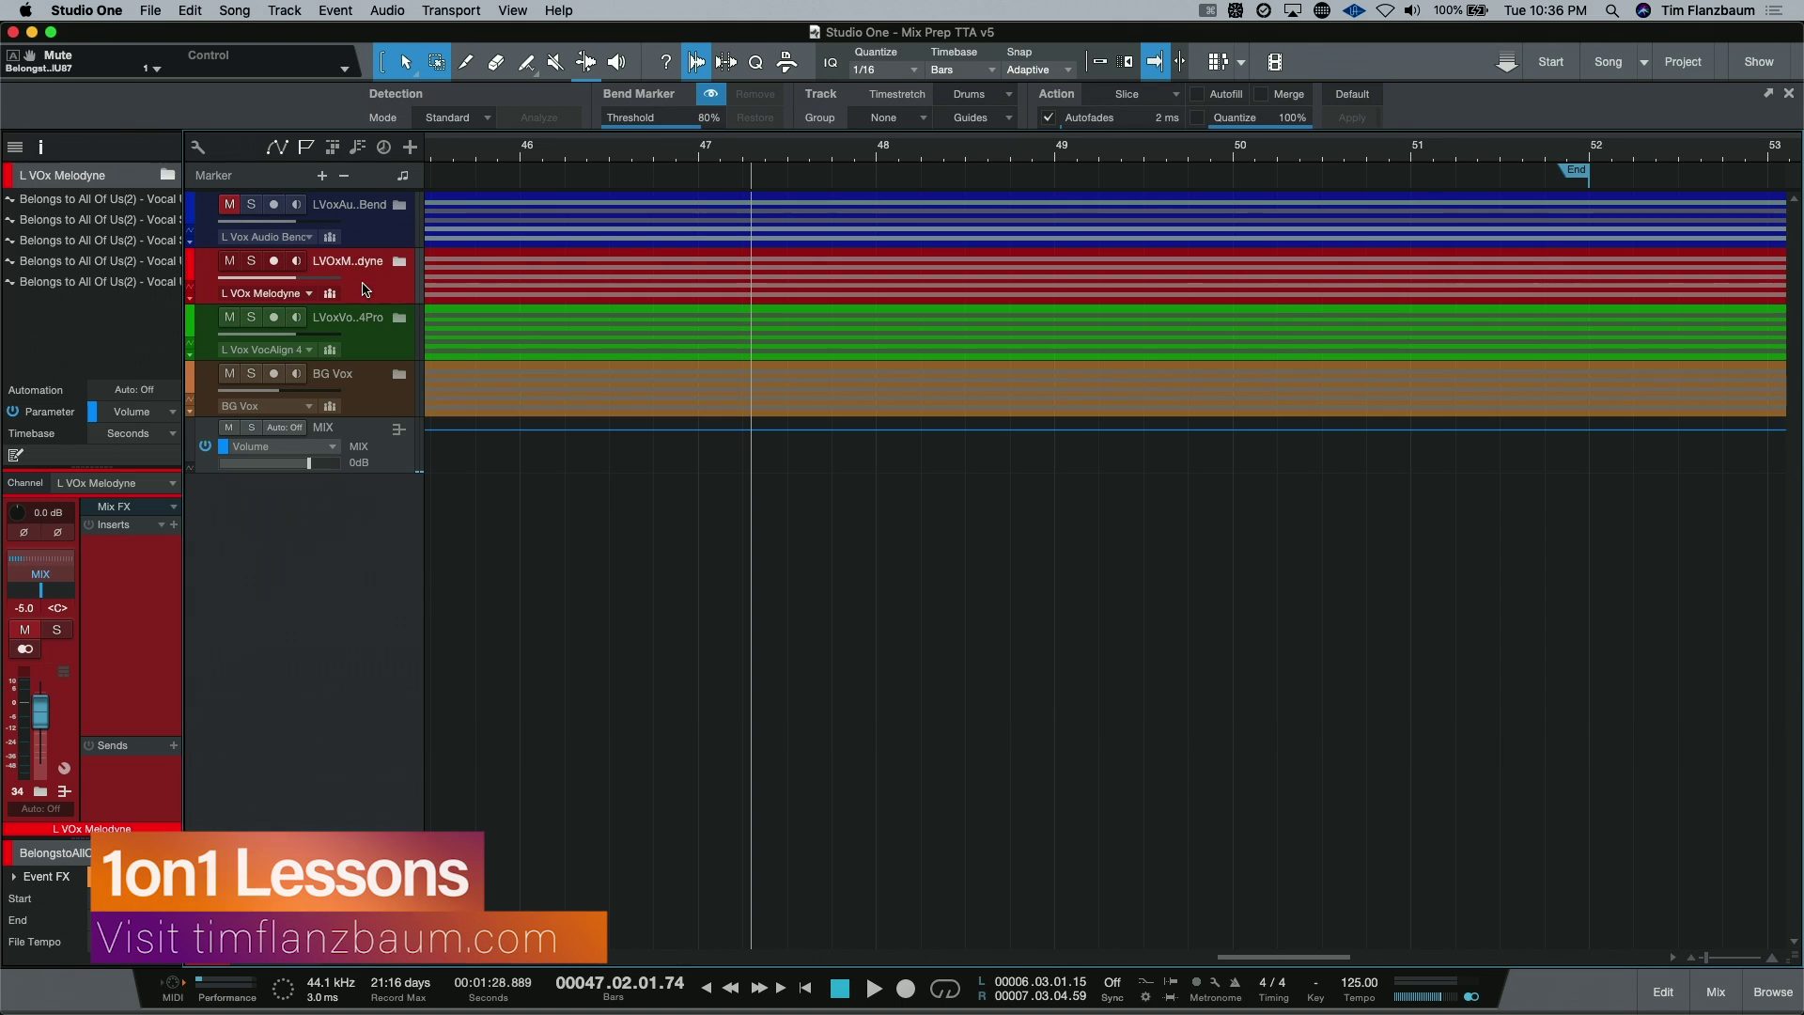
pyautogui.click(401, 260)
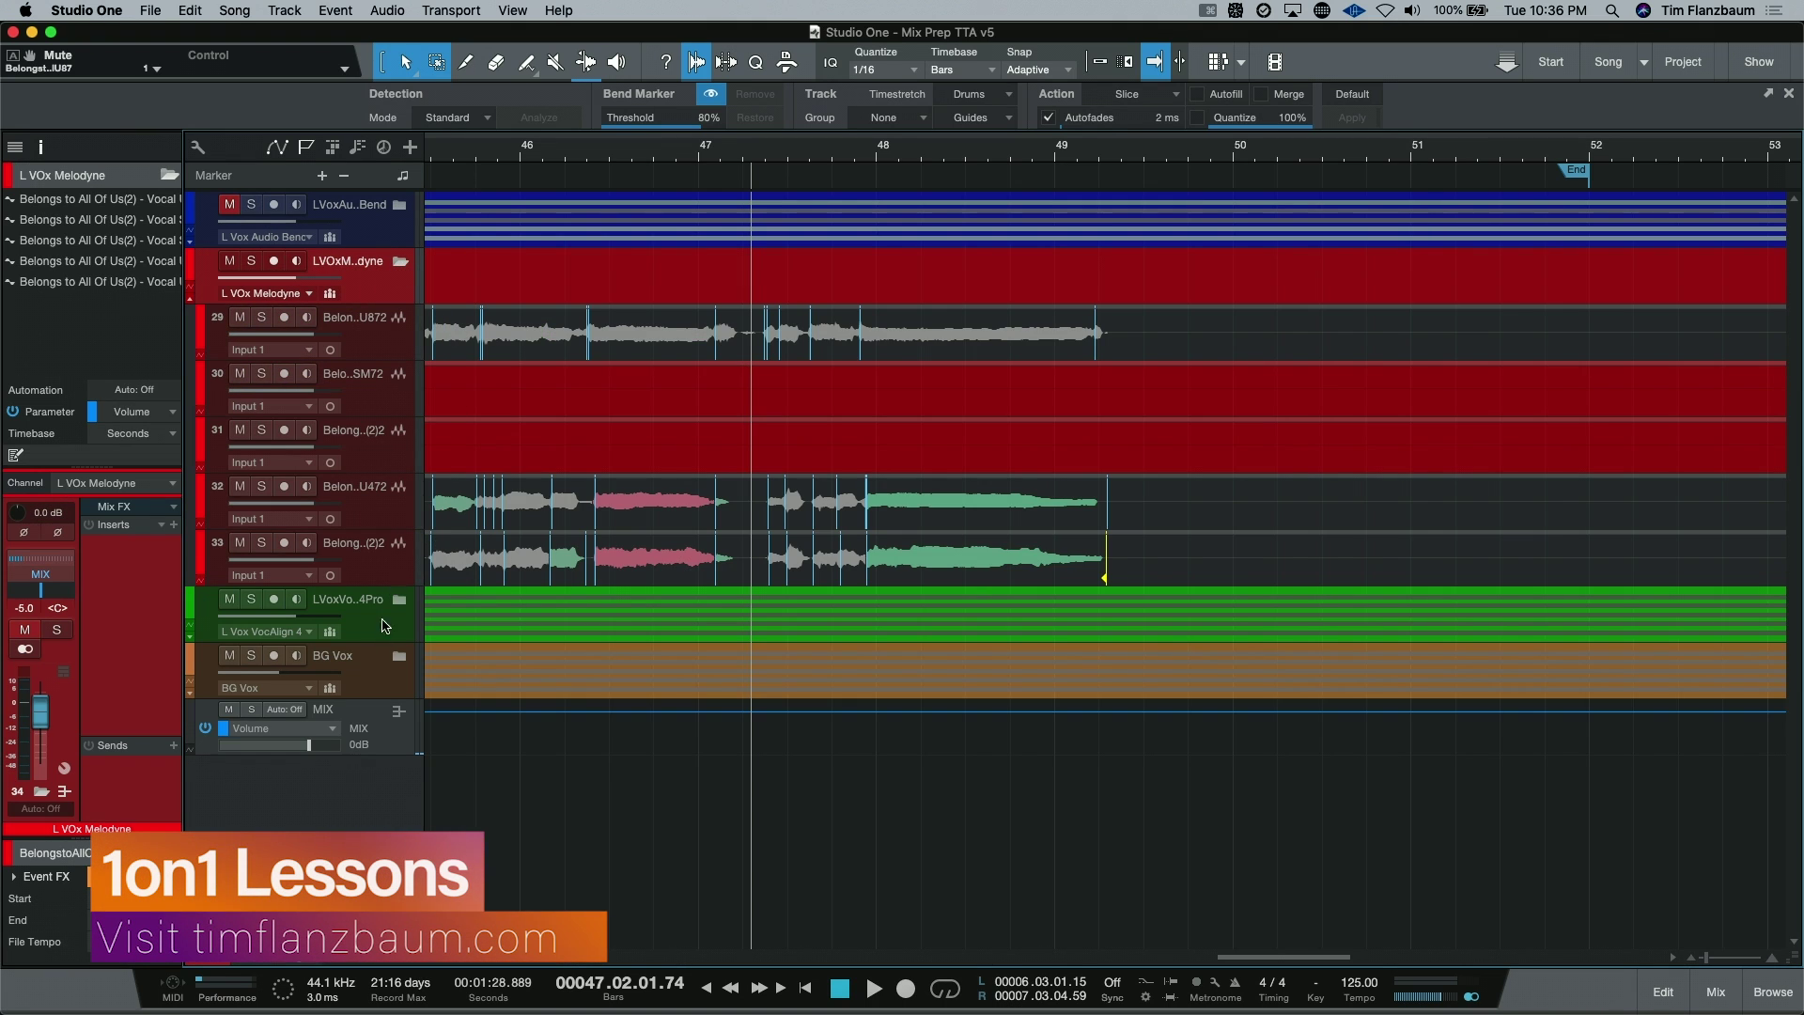
pyautogui.press('super+a')
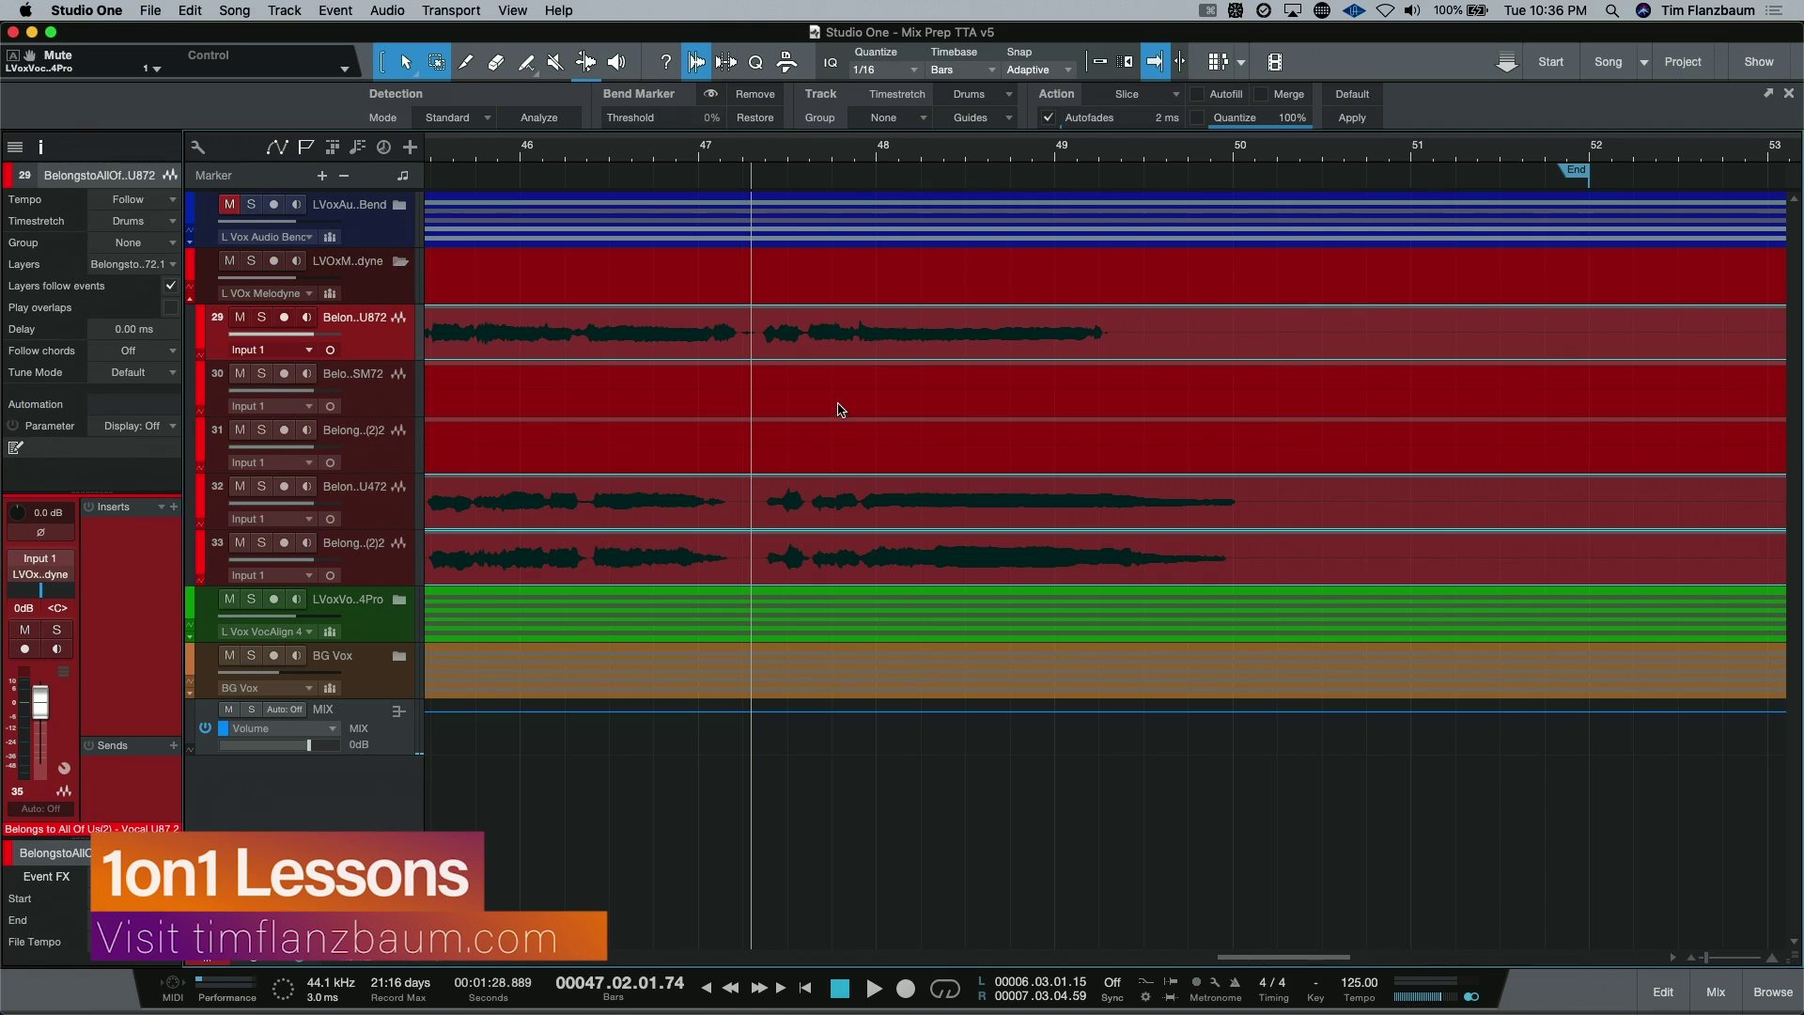
pyautogui.click(751, 320)
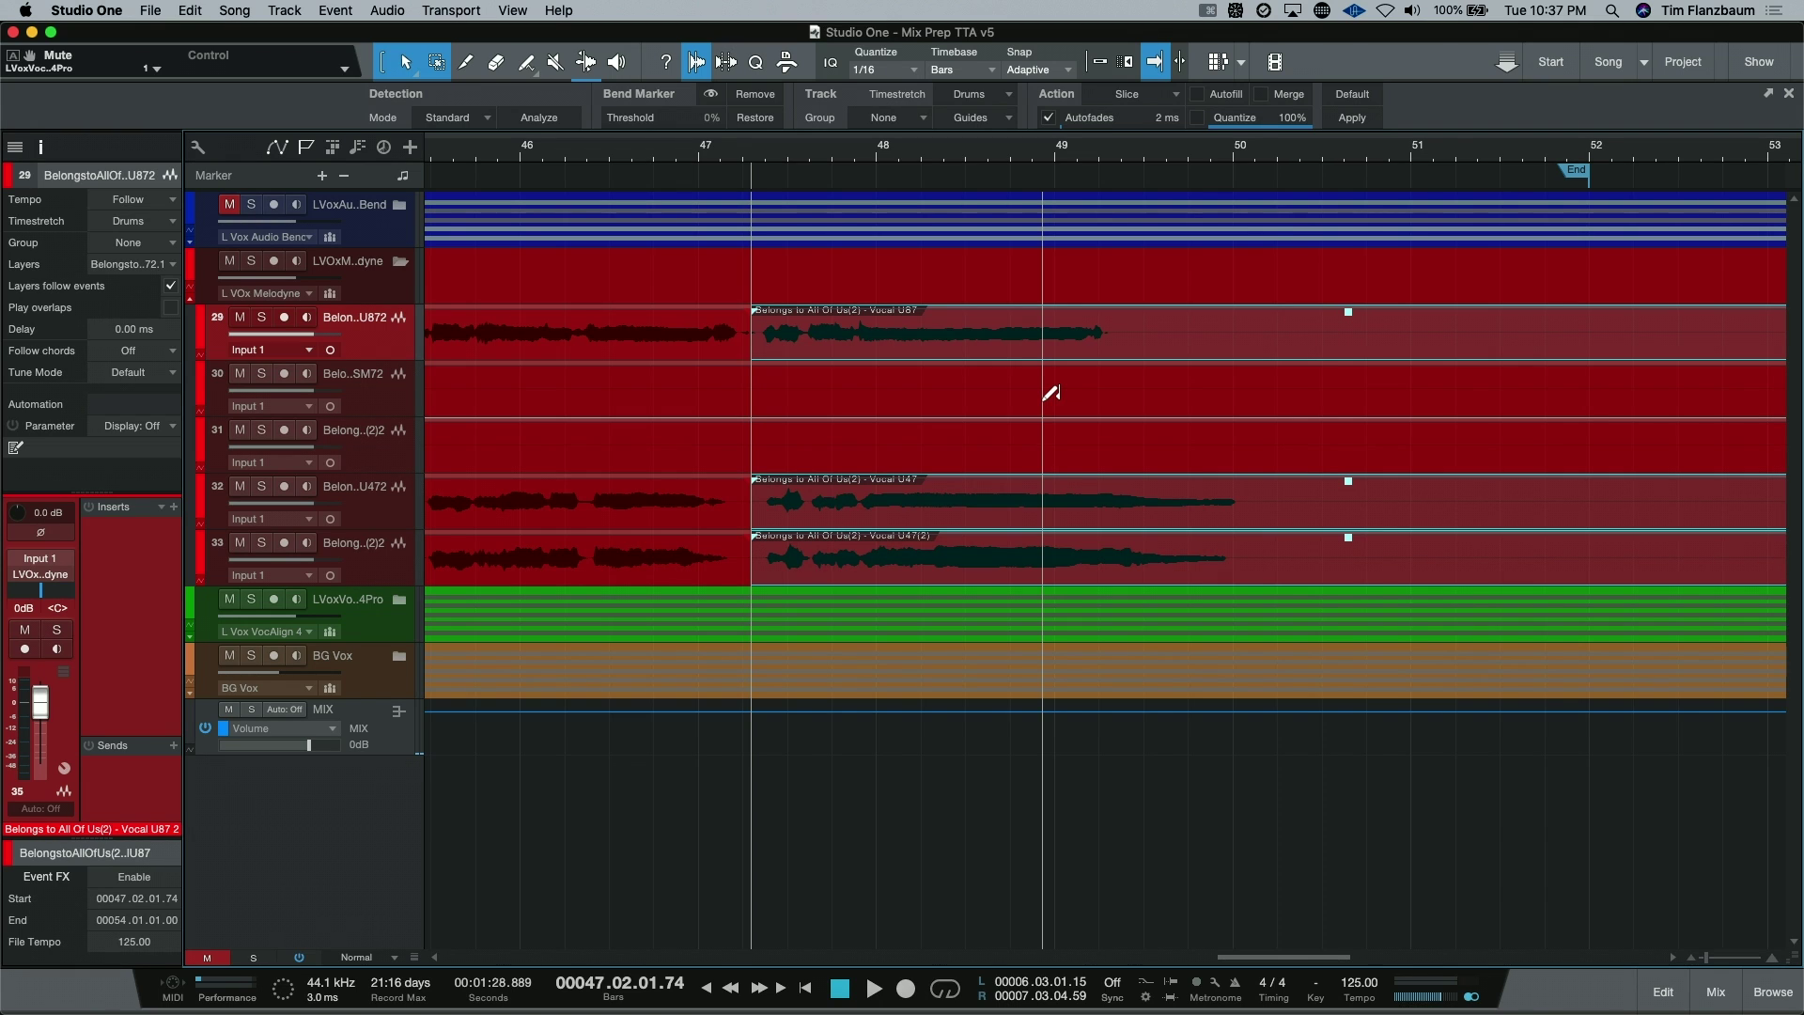
# Open the split events in Melodyne and select the Vocal U47 event with the Time Tool.
pyautogui.press('super+m')
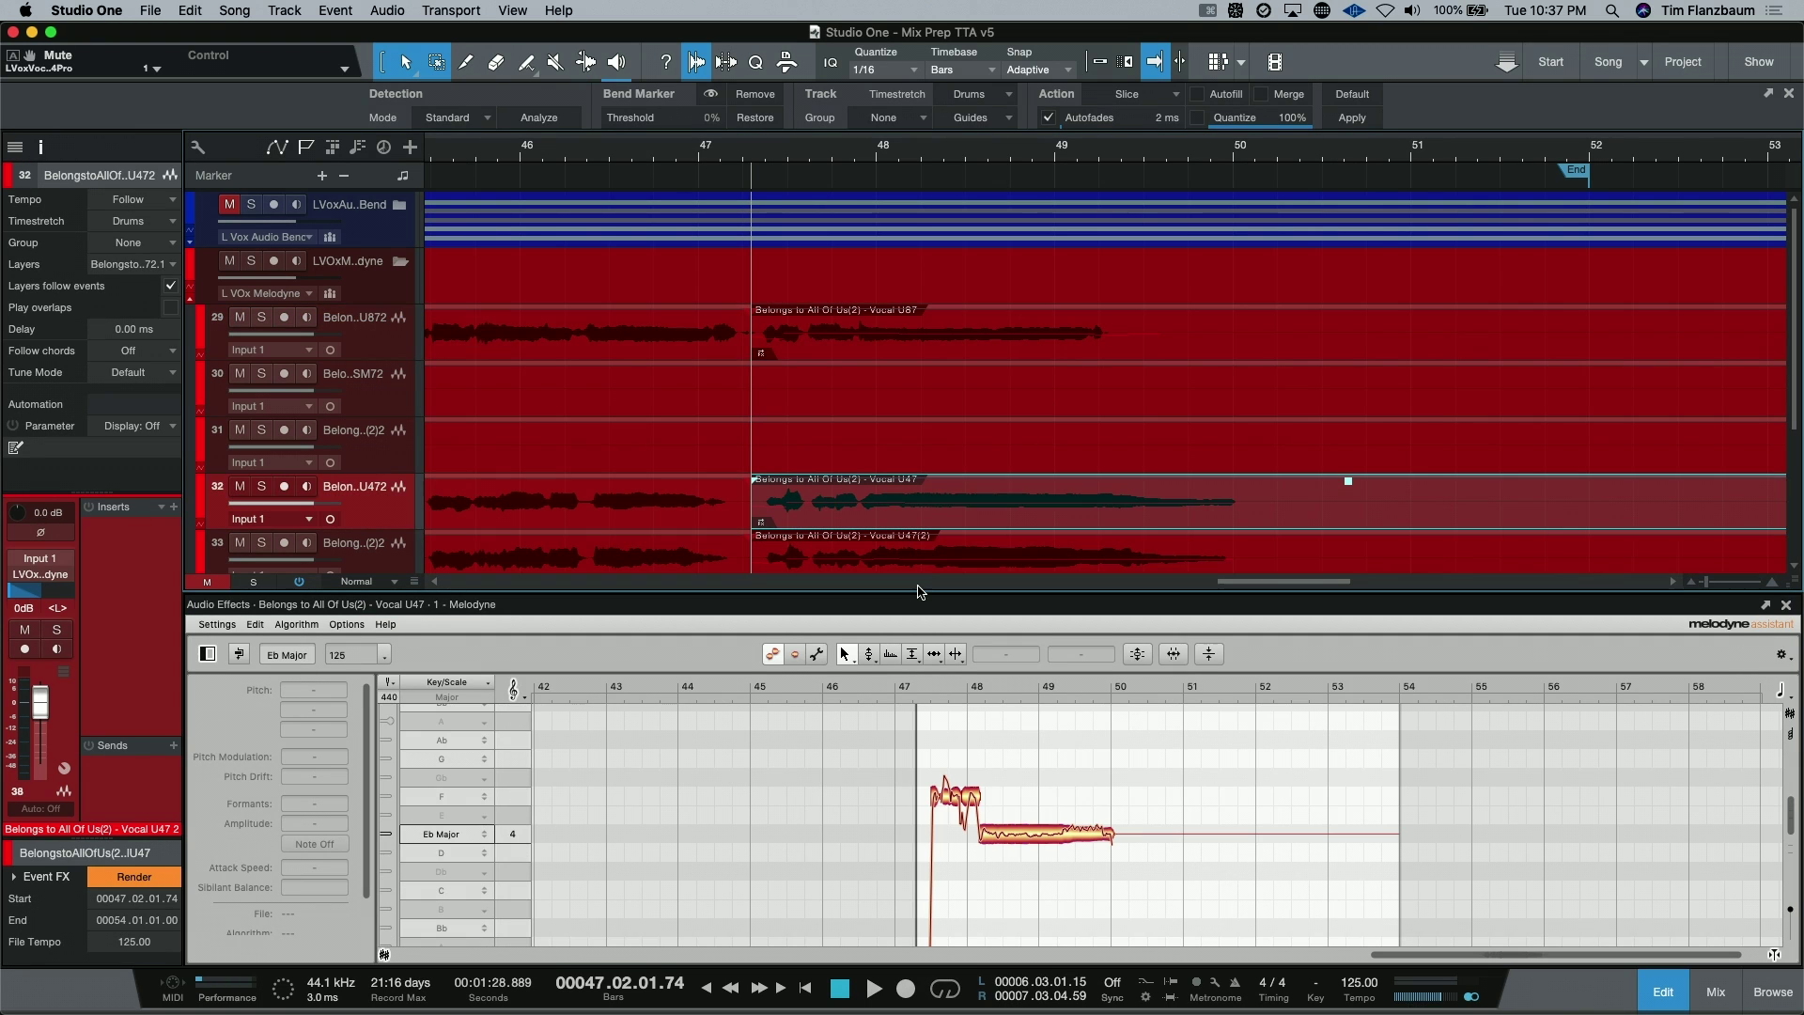
pyautogui.click(979, 507)
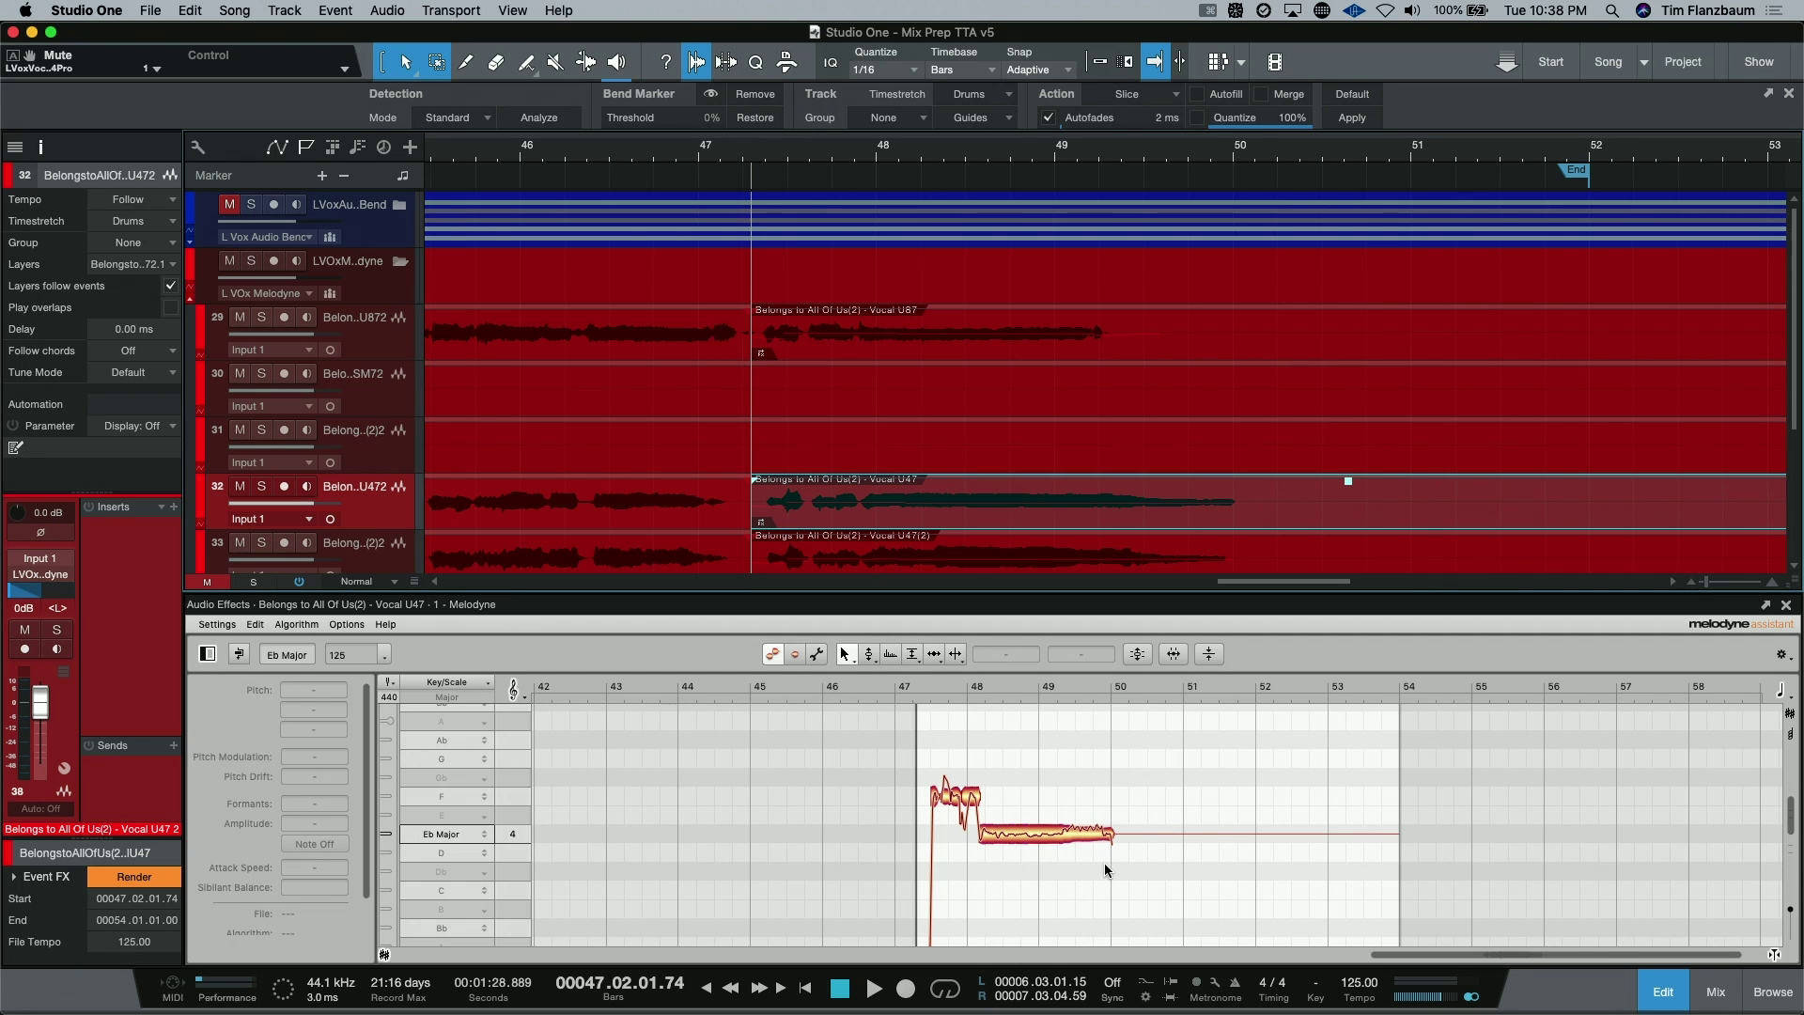
pyautogui.click(936, 658)
# Shorten the U47's held final note to end just past bar 49, undoing the first try.
pyautogui.moveTo(1112, 833); pyautogui.dragTo(1060, 830)
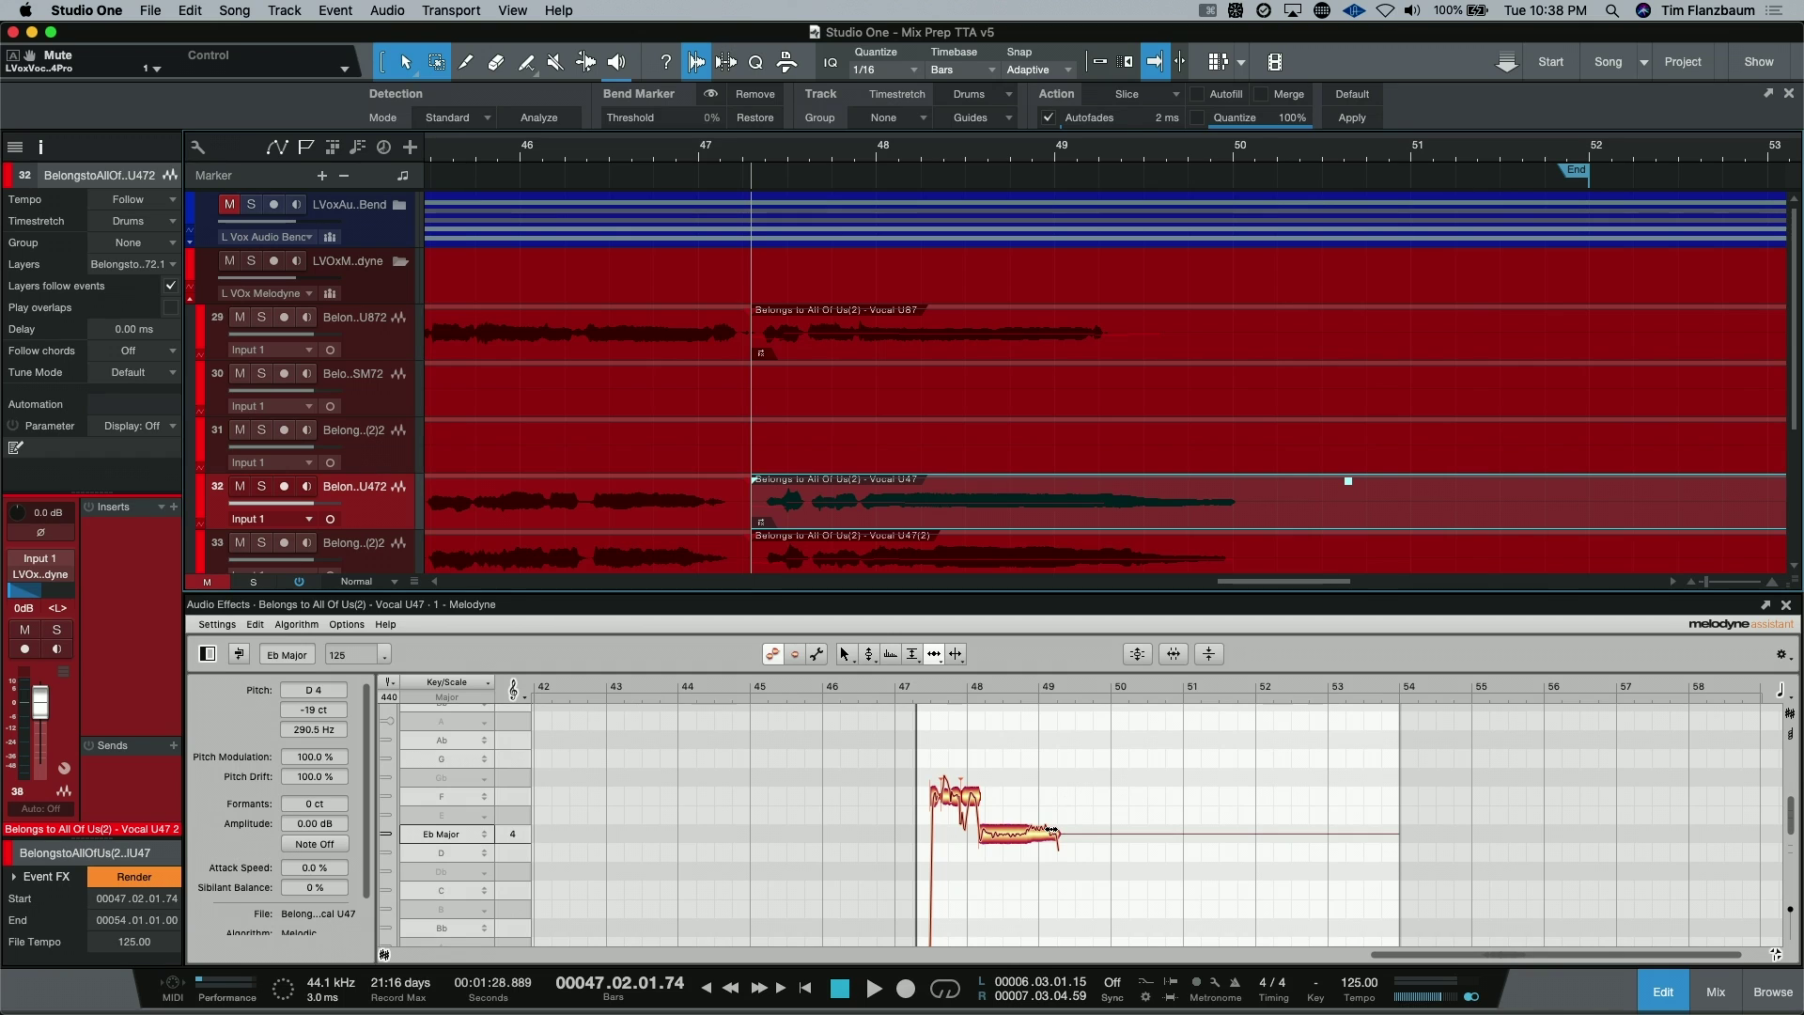
pyautogui.press('super+z')
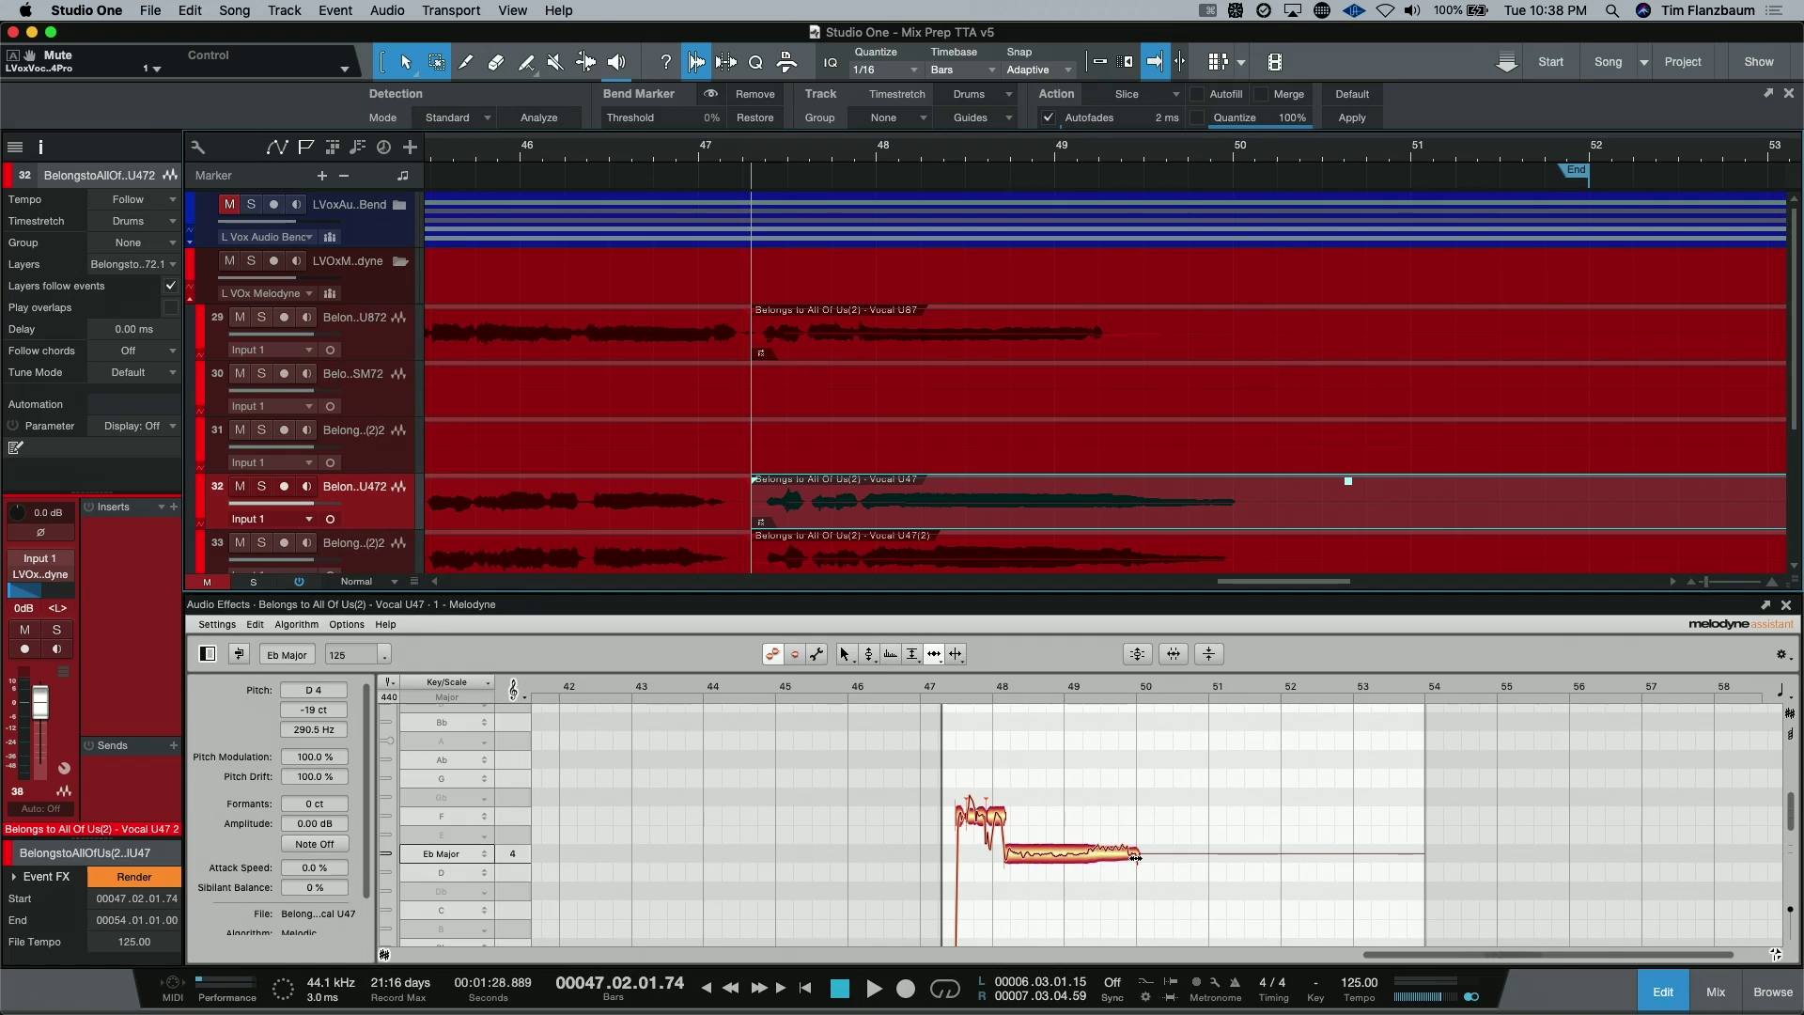
pyautogui.click(1132, 857)
pyautogui.moveTo(1133, 857); pyautogui.dragTo(1073, 853)
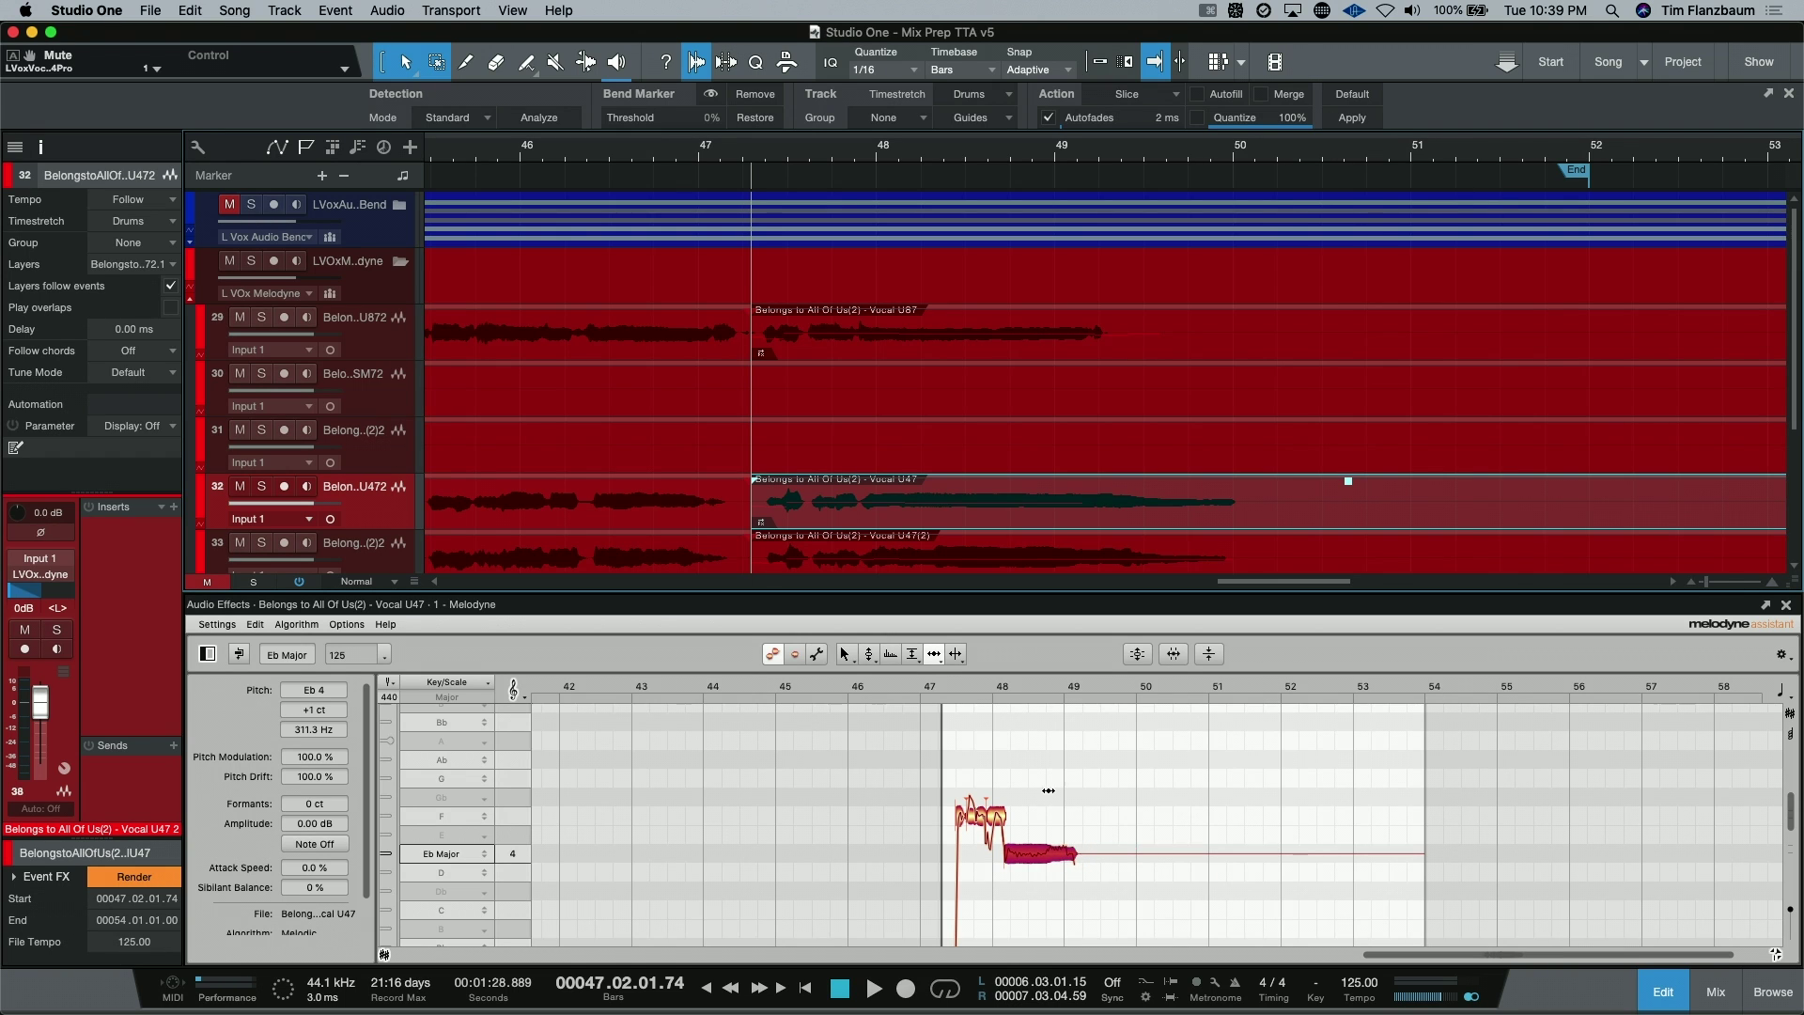
# Compare with the U87, fine-tune the U47 note end, then shorten U47(2)'s held note to bar 49.2.
pyautogui.click(922, 350)
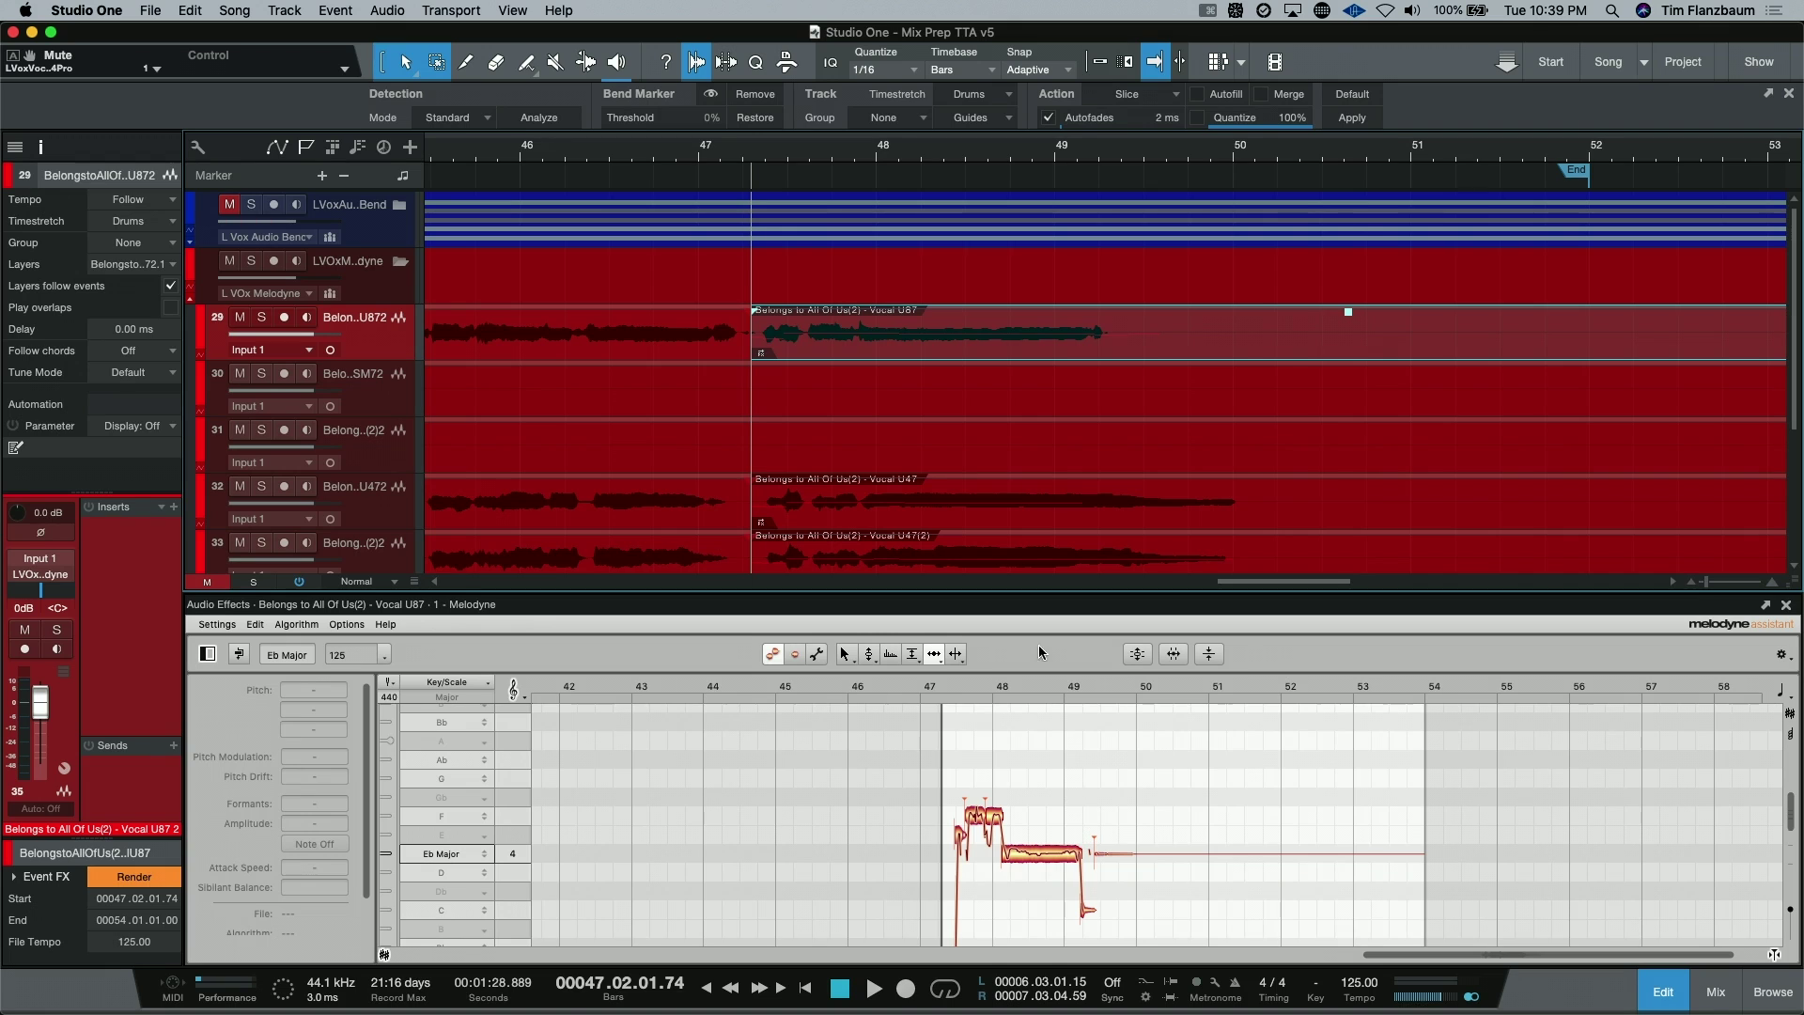
pyautogui.click(1015, 522)
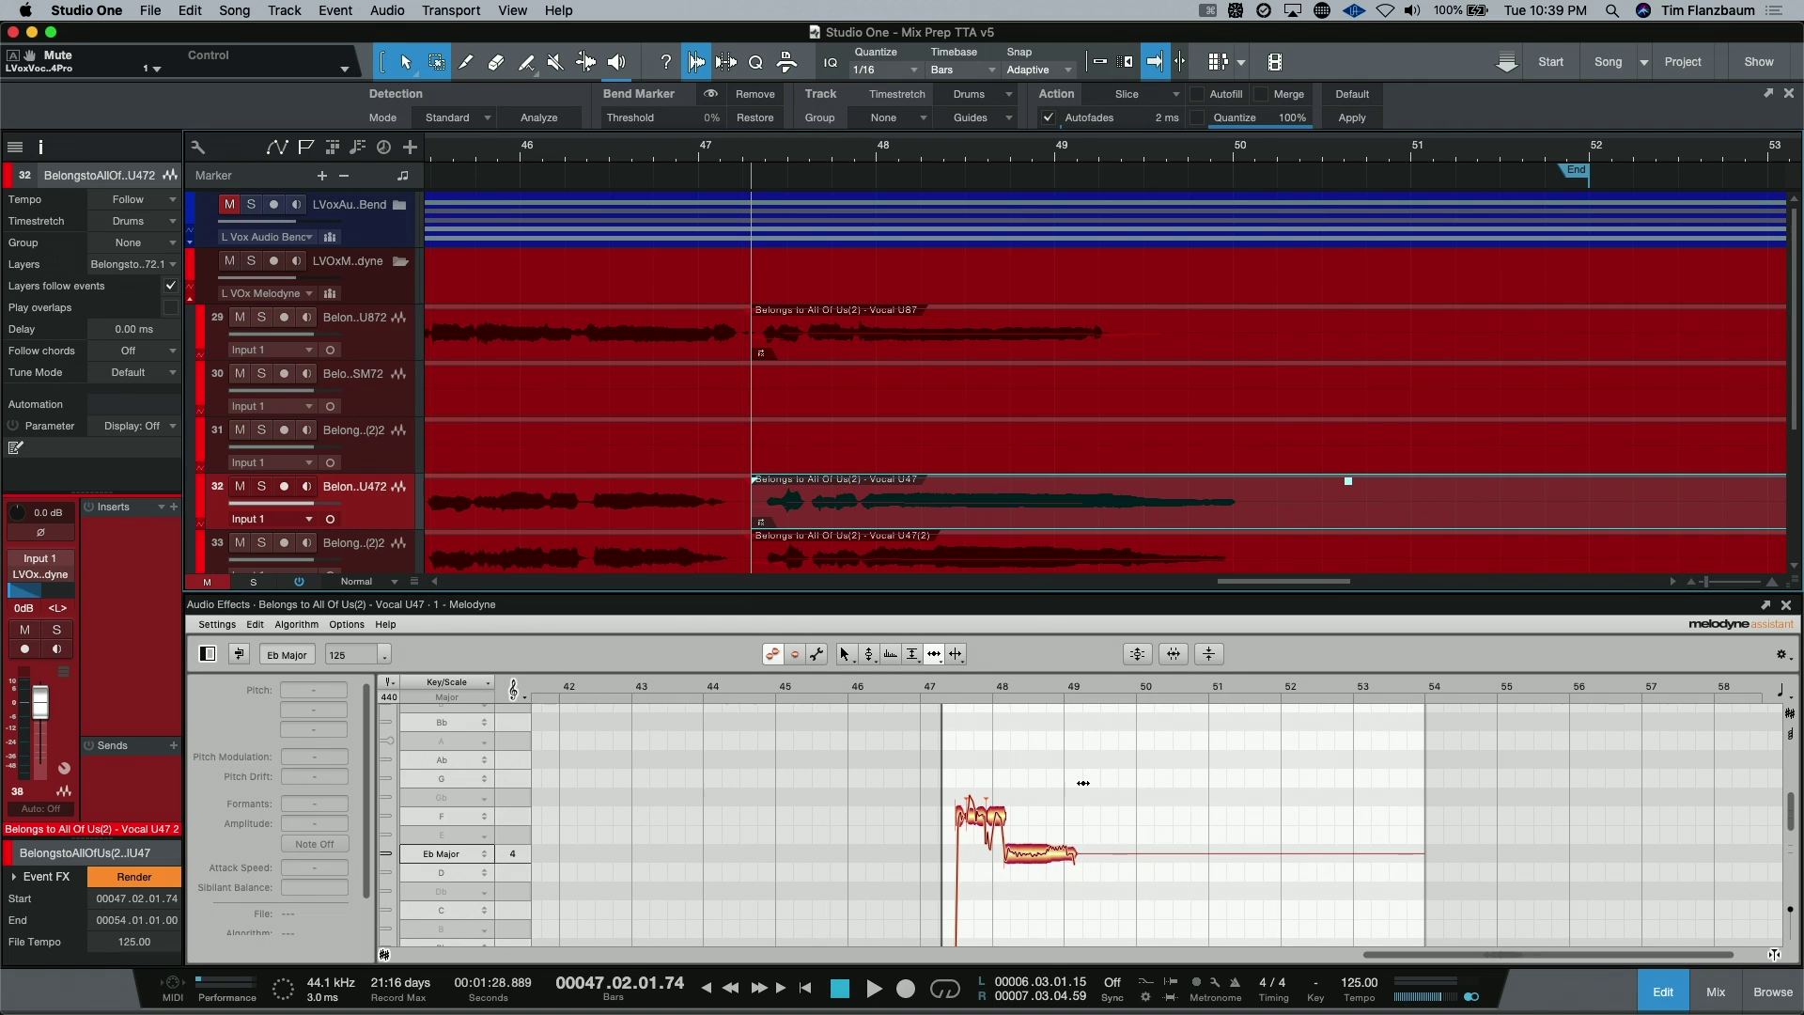
pyautogui.moveTo(1077, 860); pyautogui.dragTo(1081, 855)
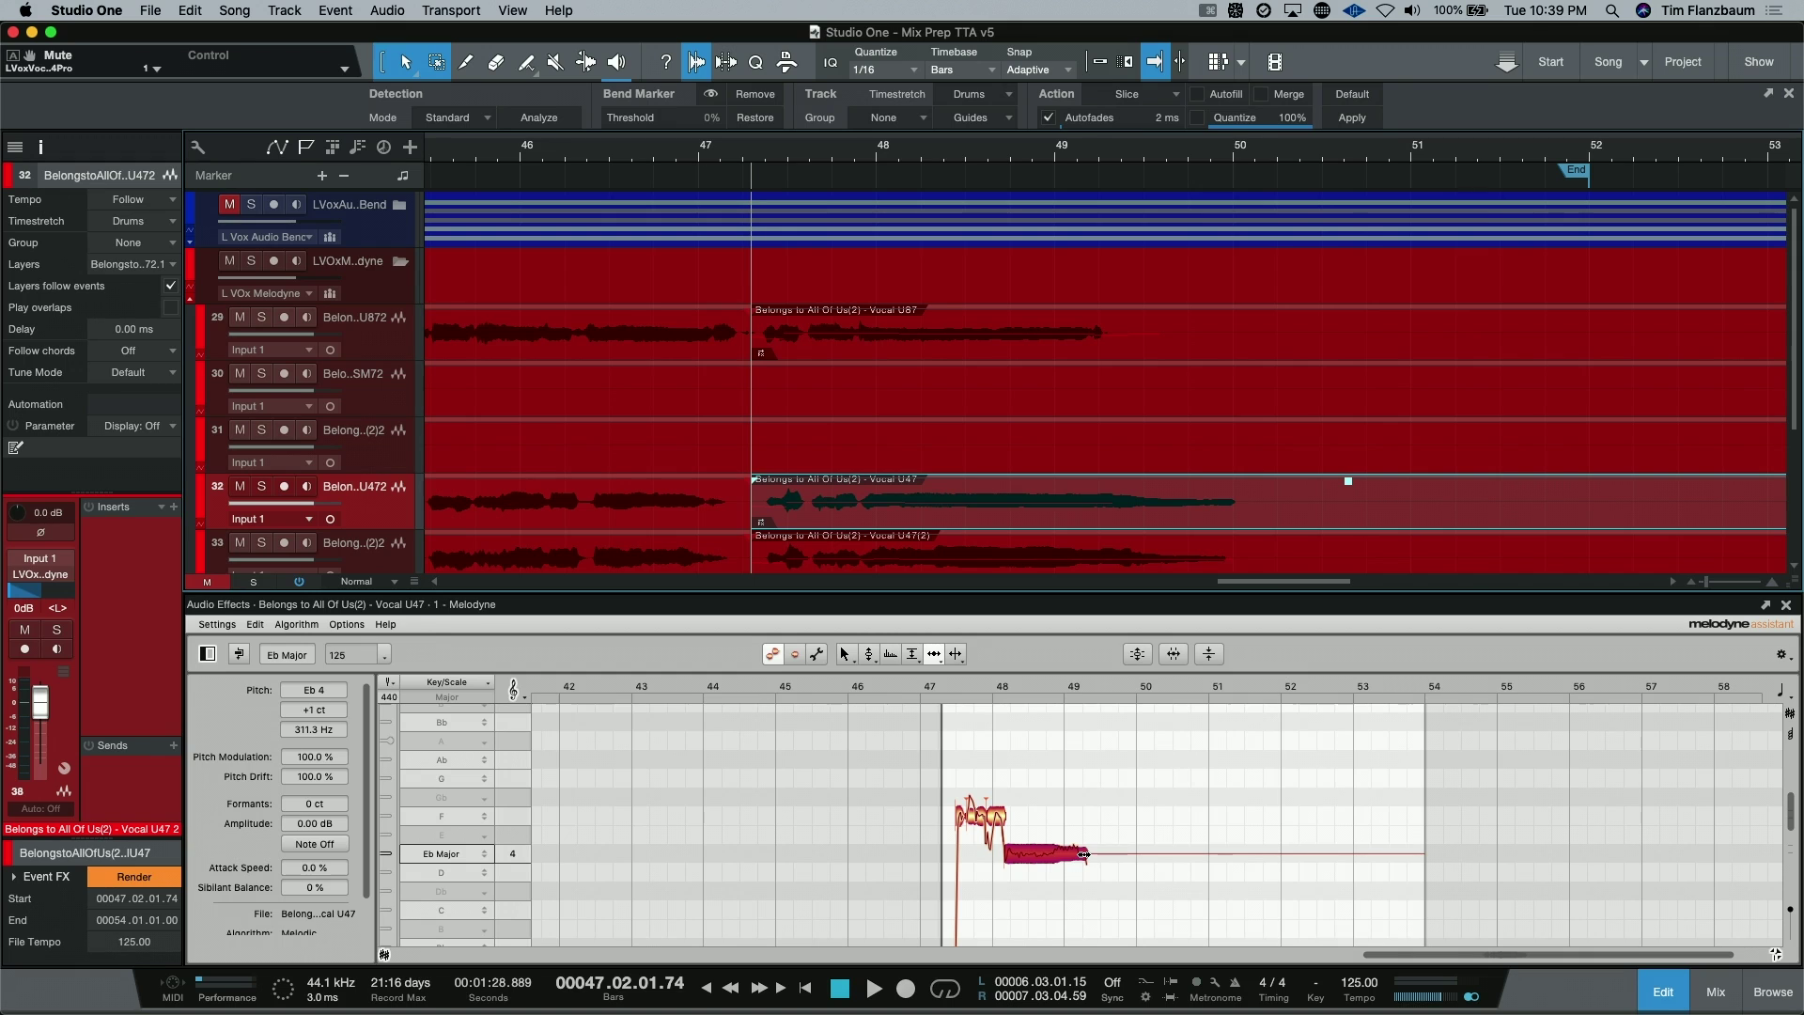
pyautogui.click(1053, 572)
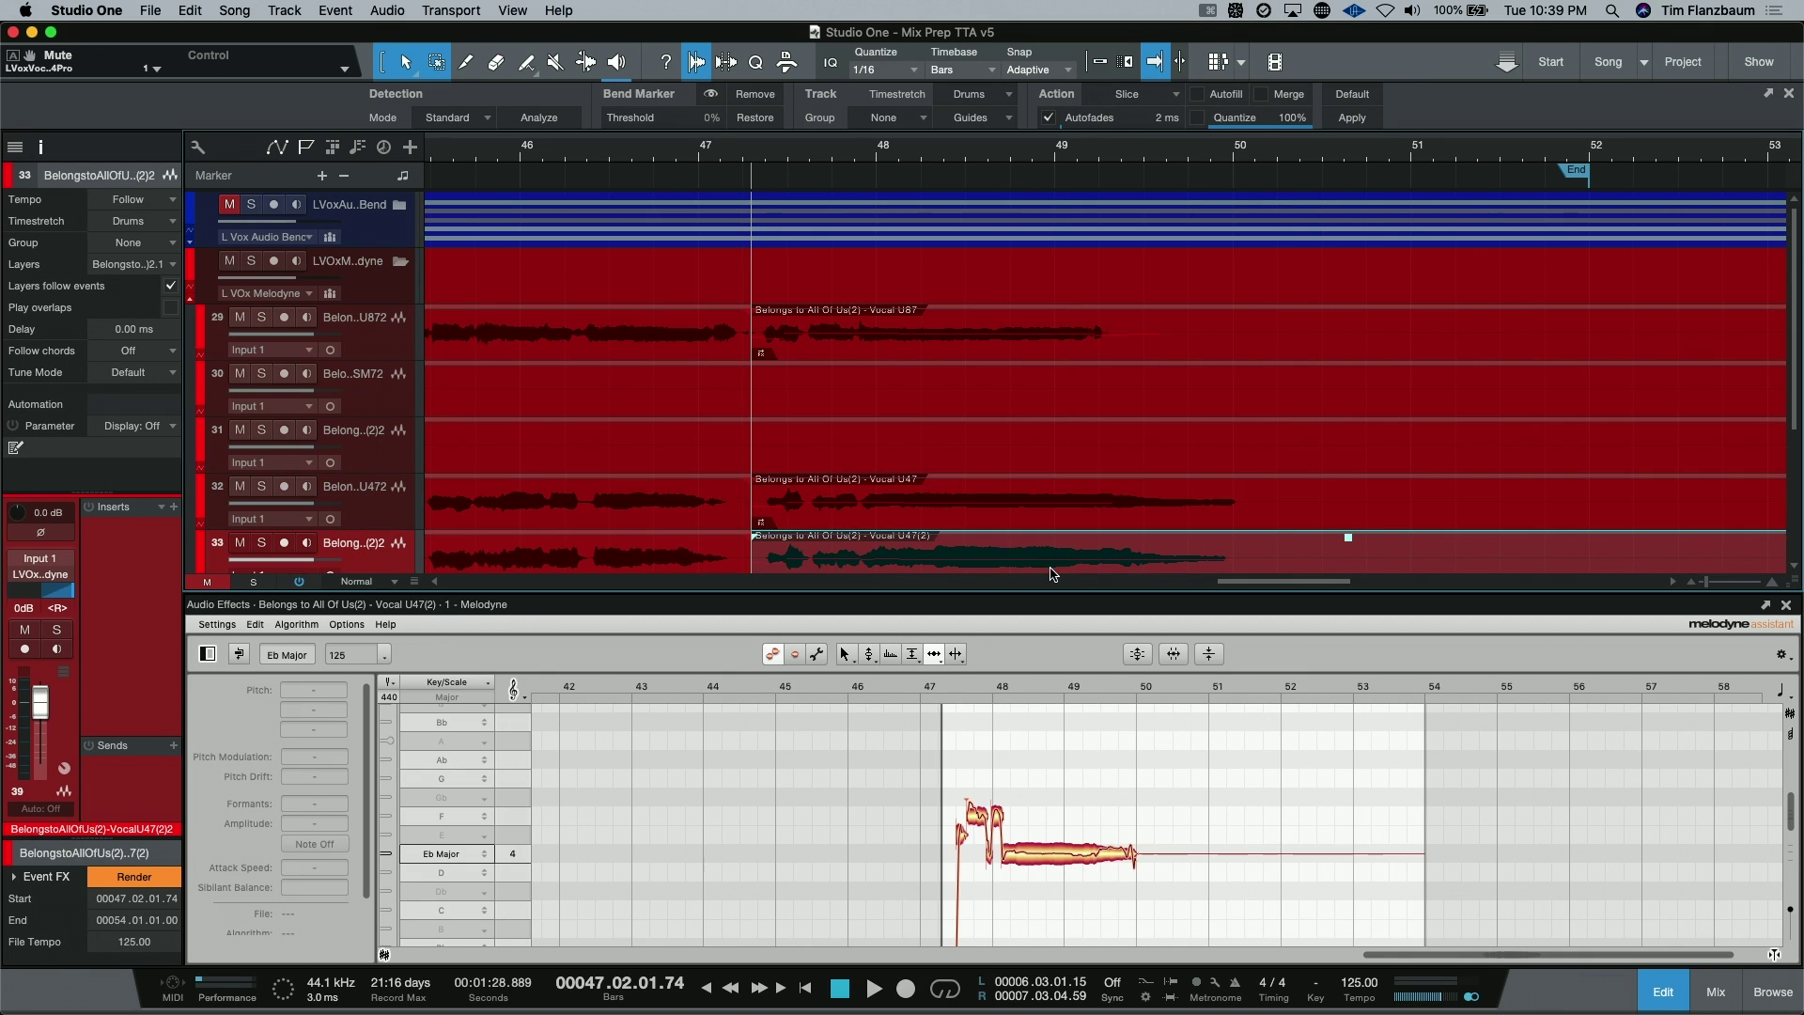
pyautogui.moveTo(1137, 855); pyautogui.dragTo(1087, 852)
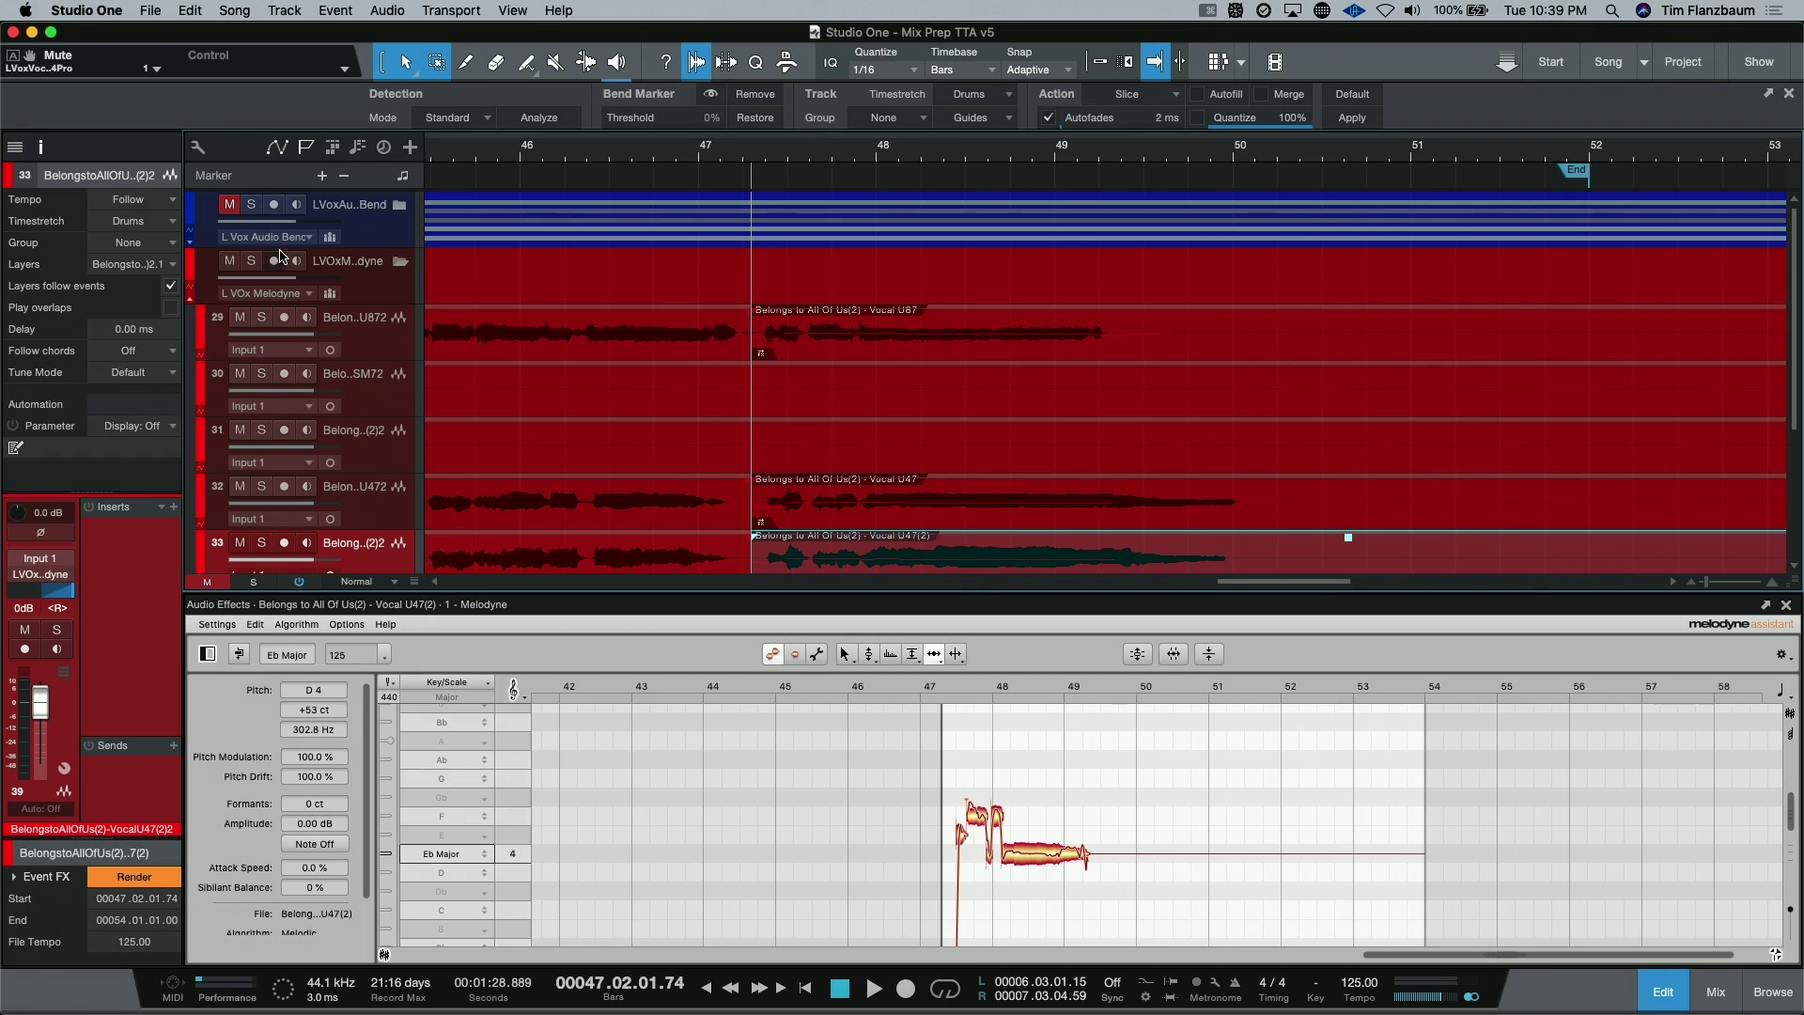
# Solo the Melodyne folder and play the phrase twice to audition the doubles.
pyautogui.click(251, 261)
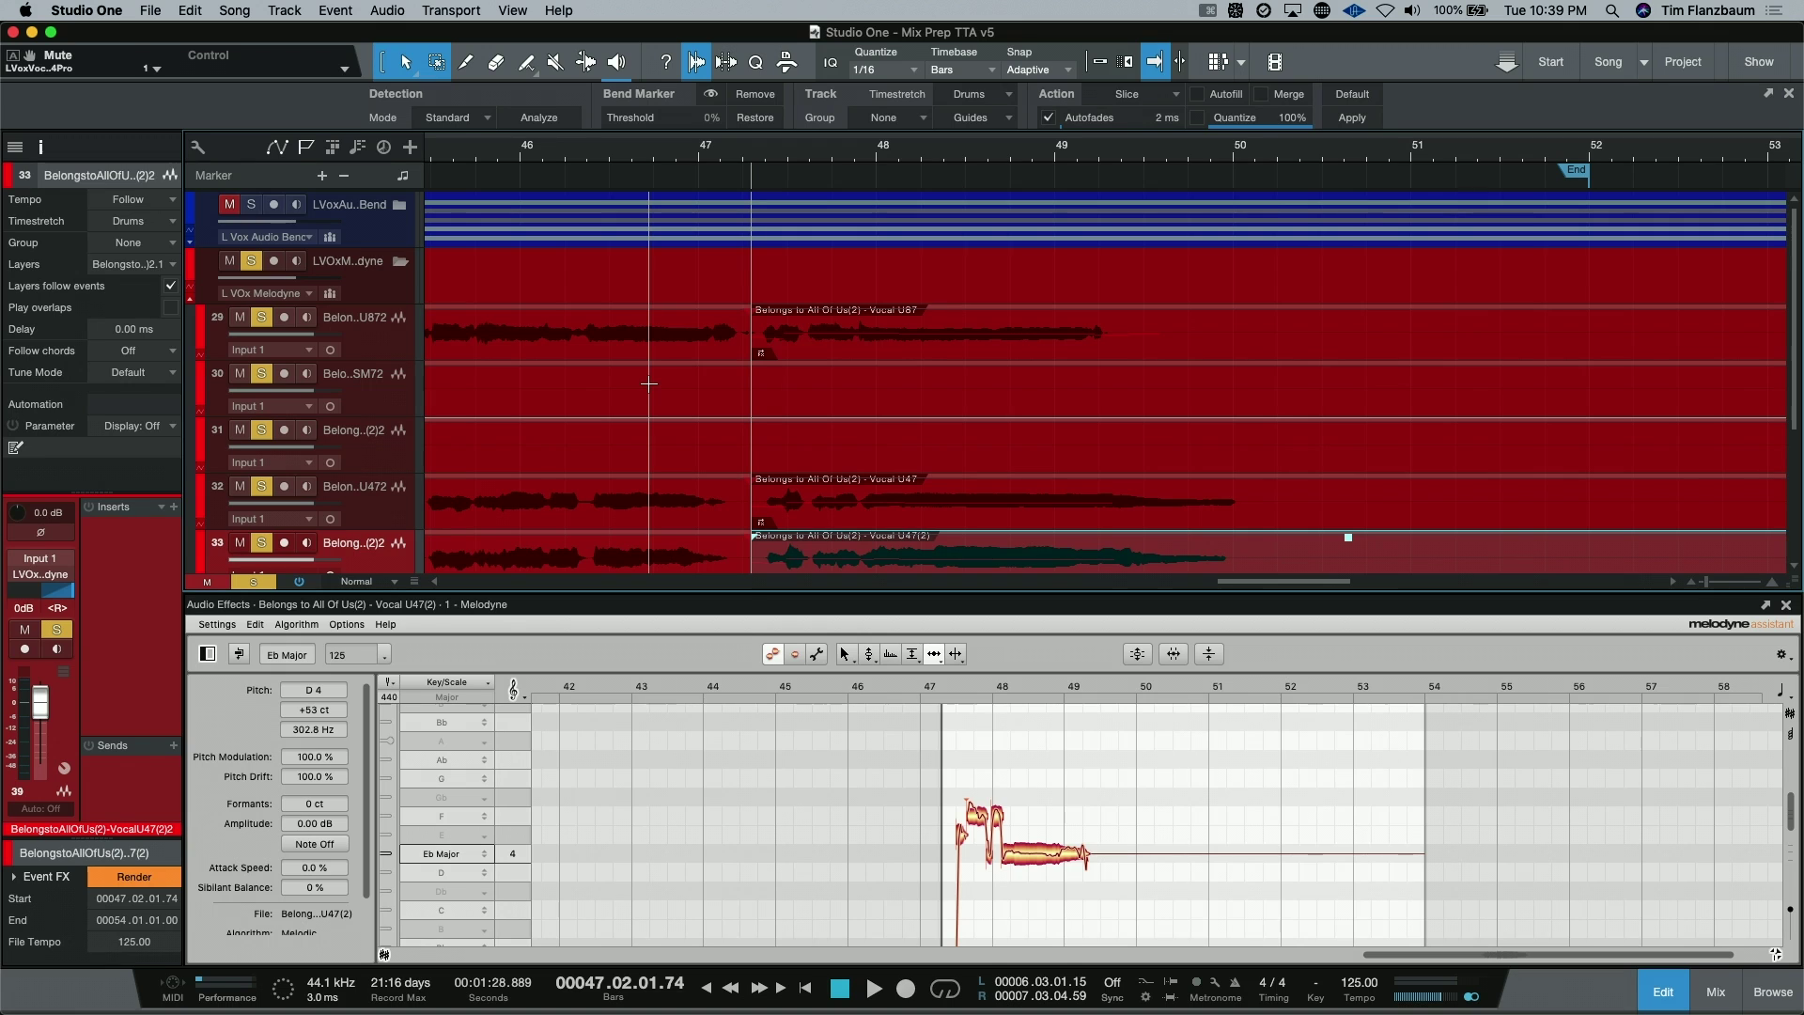
pyautogui.press('space')
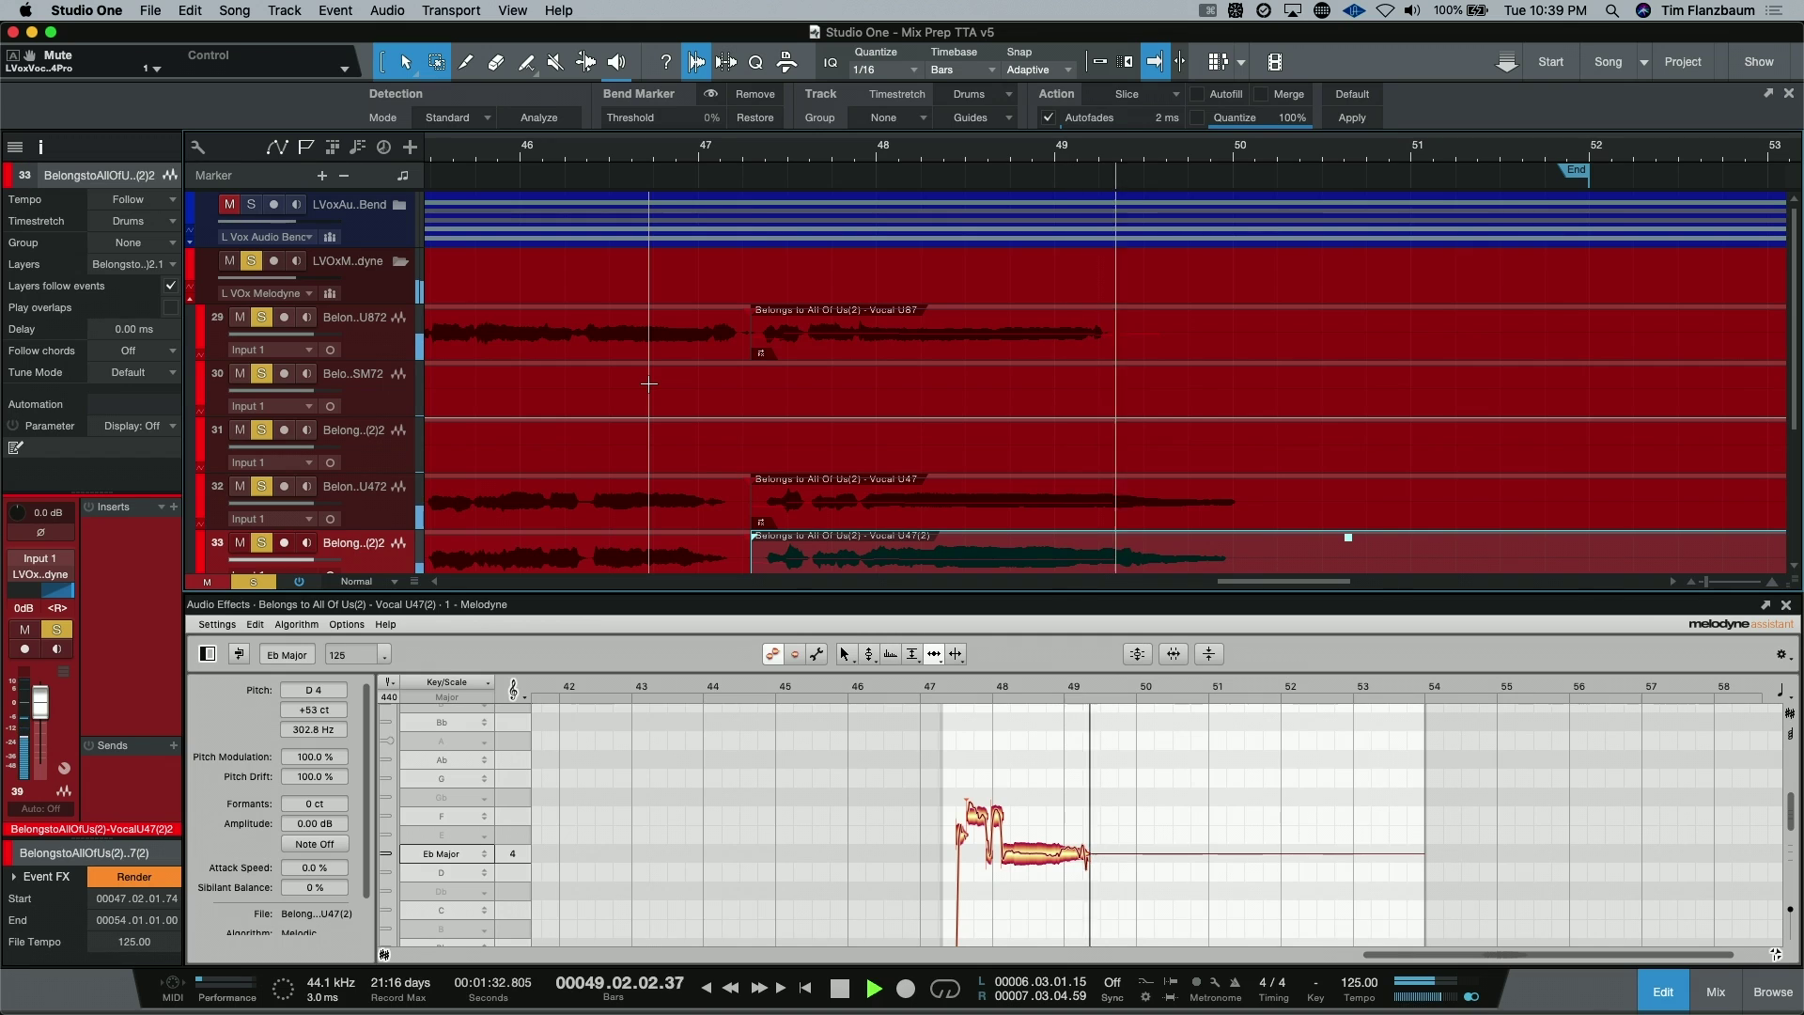
pyautogui.press('space')
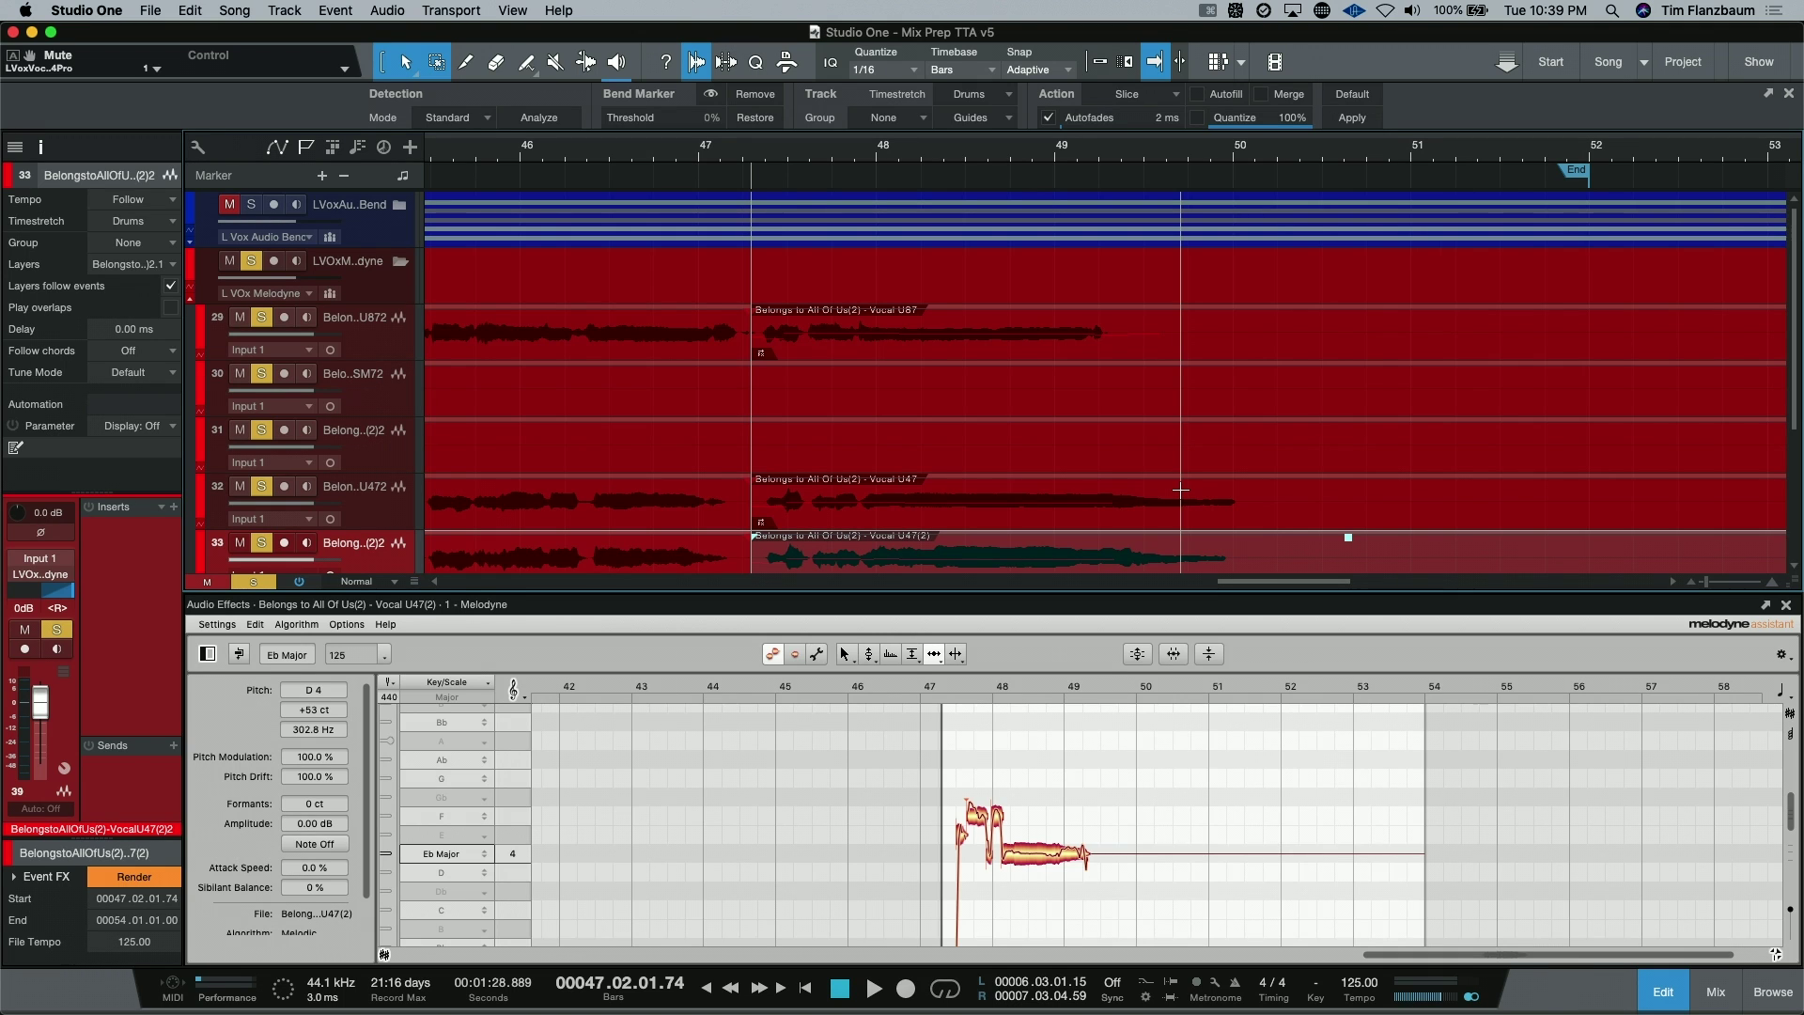
pyautogui.press('space')
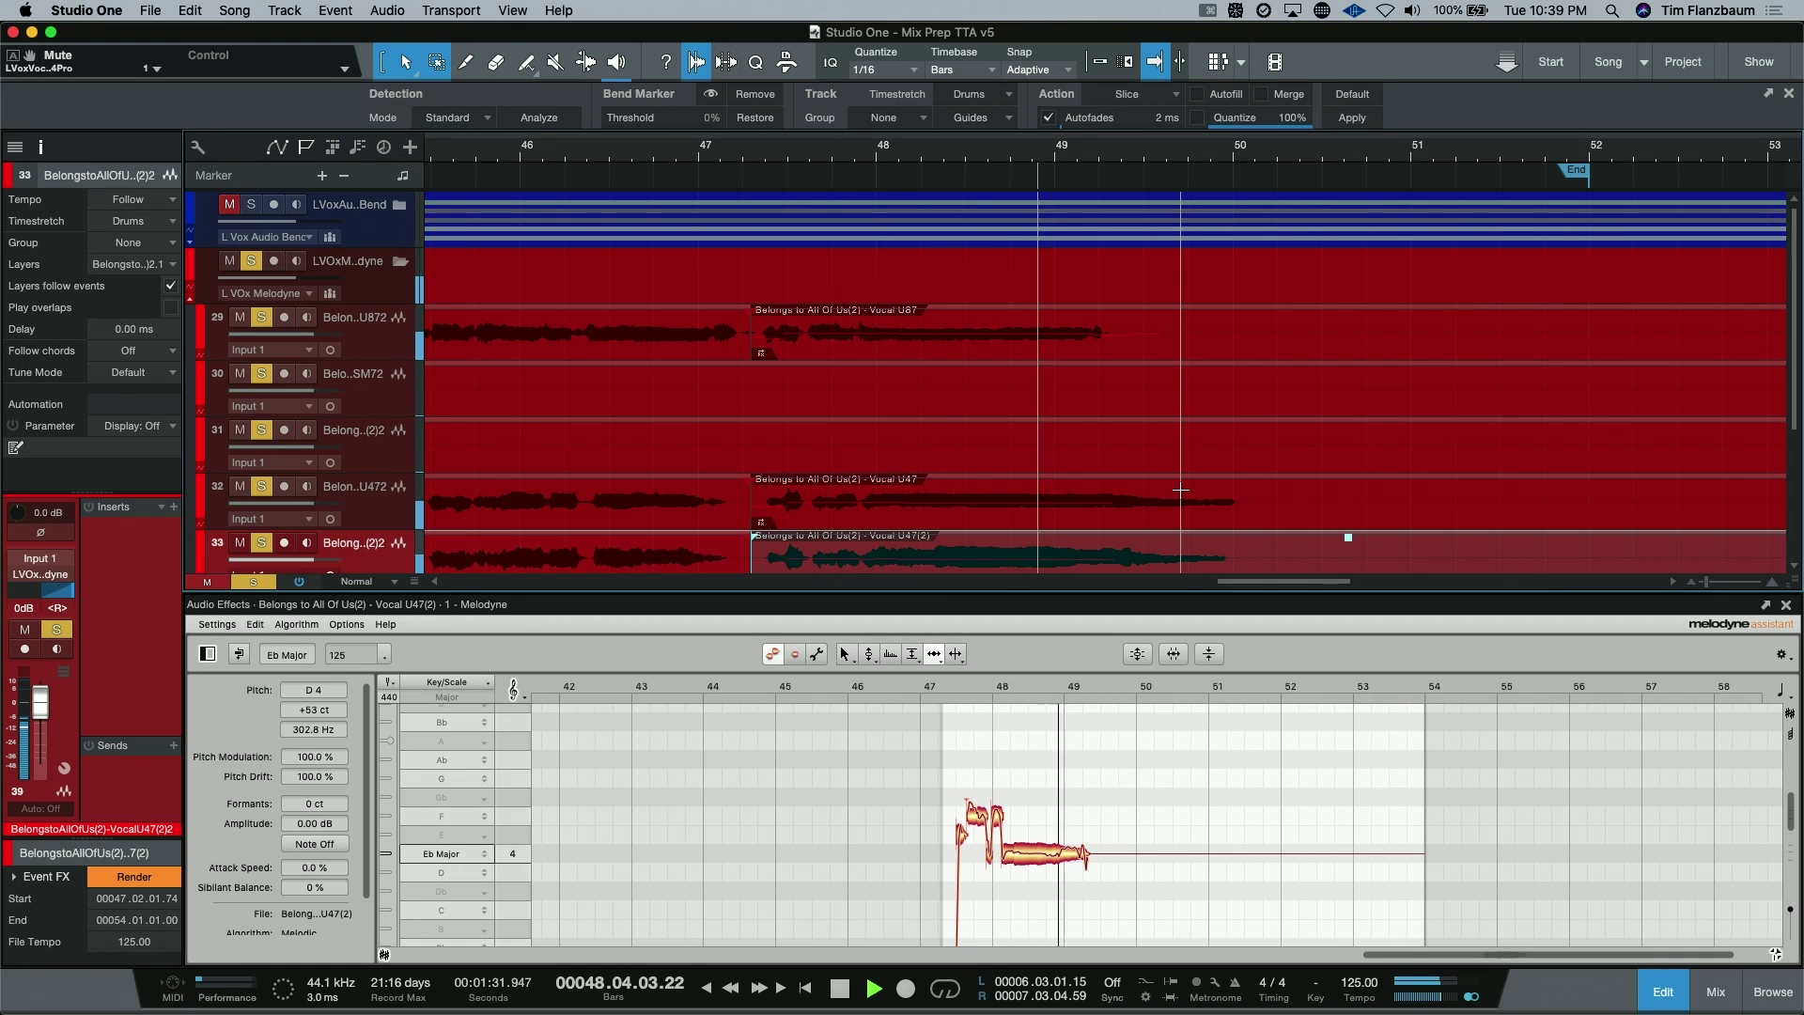
pyautogui.press('space')
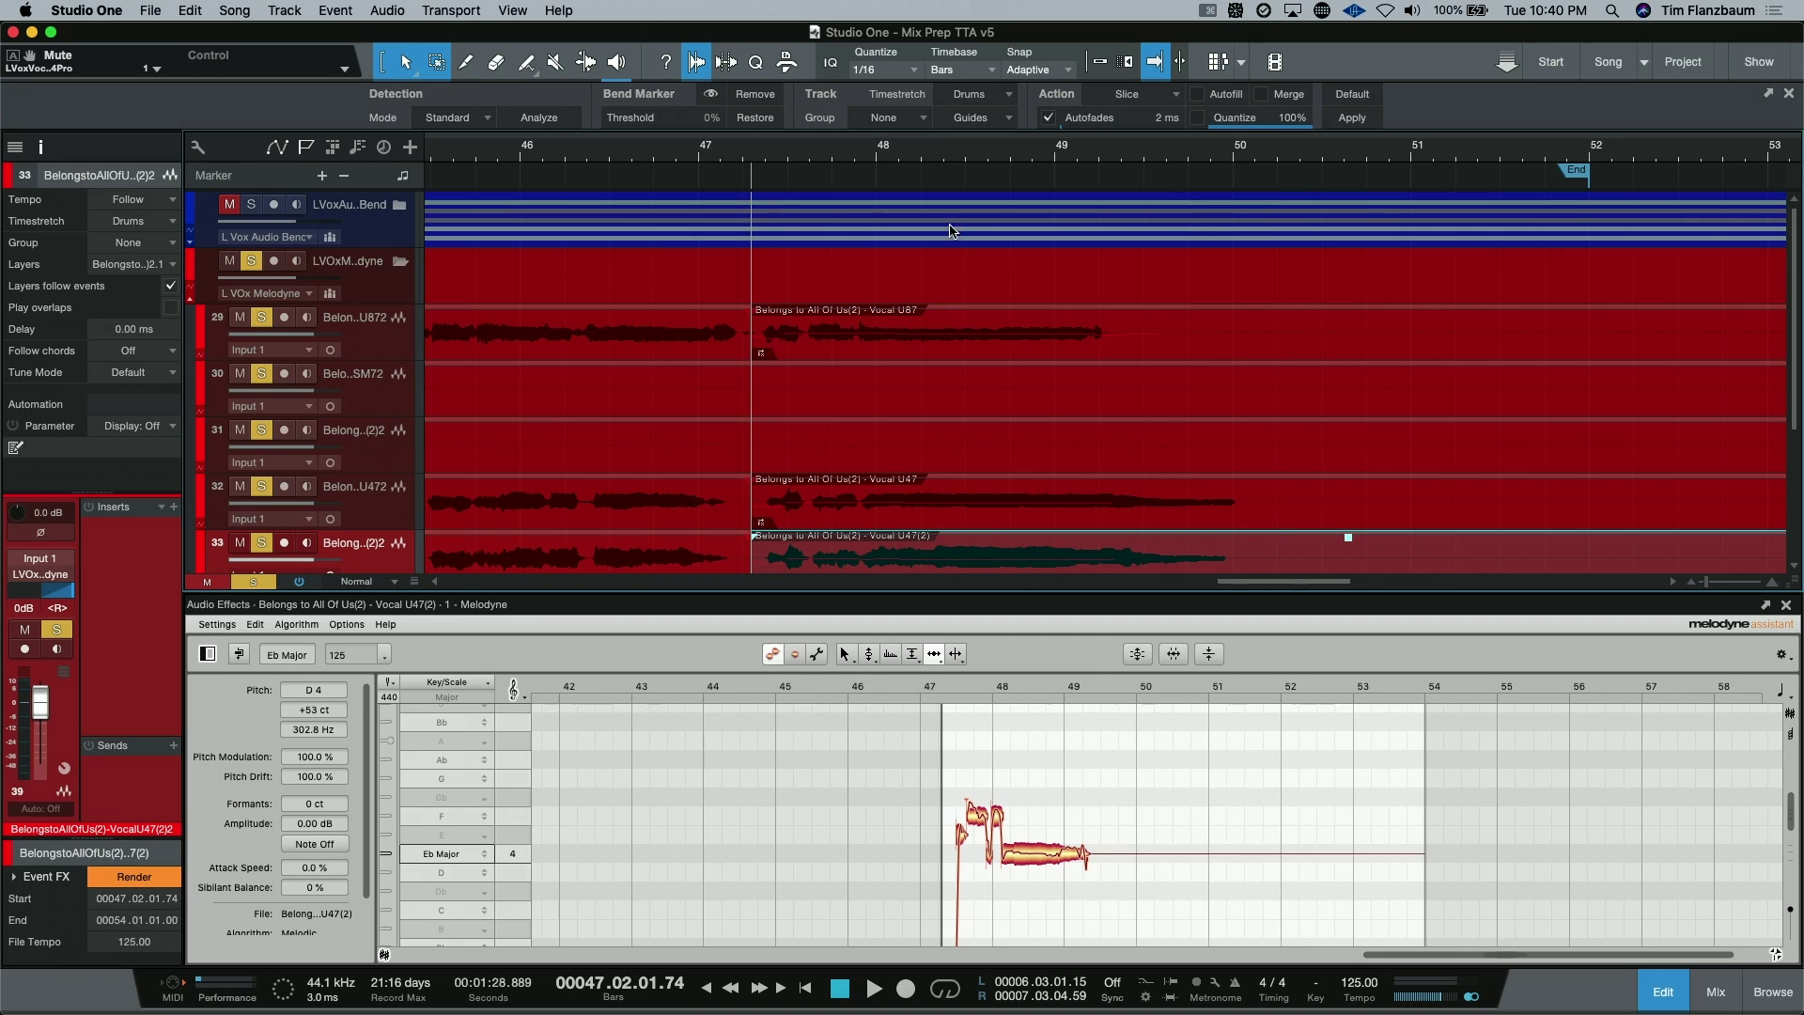
# Check the U87, U47 and U47(2) doubles in Melodyne, then clear all solos.
pyautogui.click(992, 353)
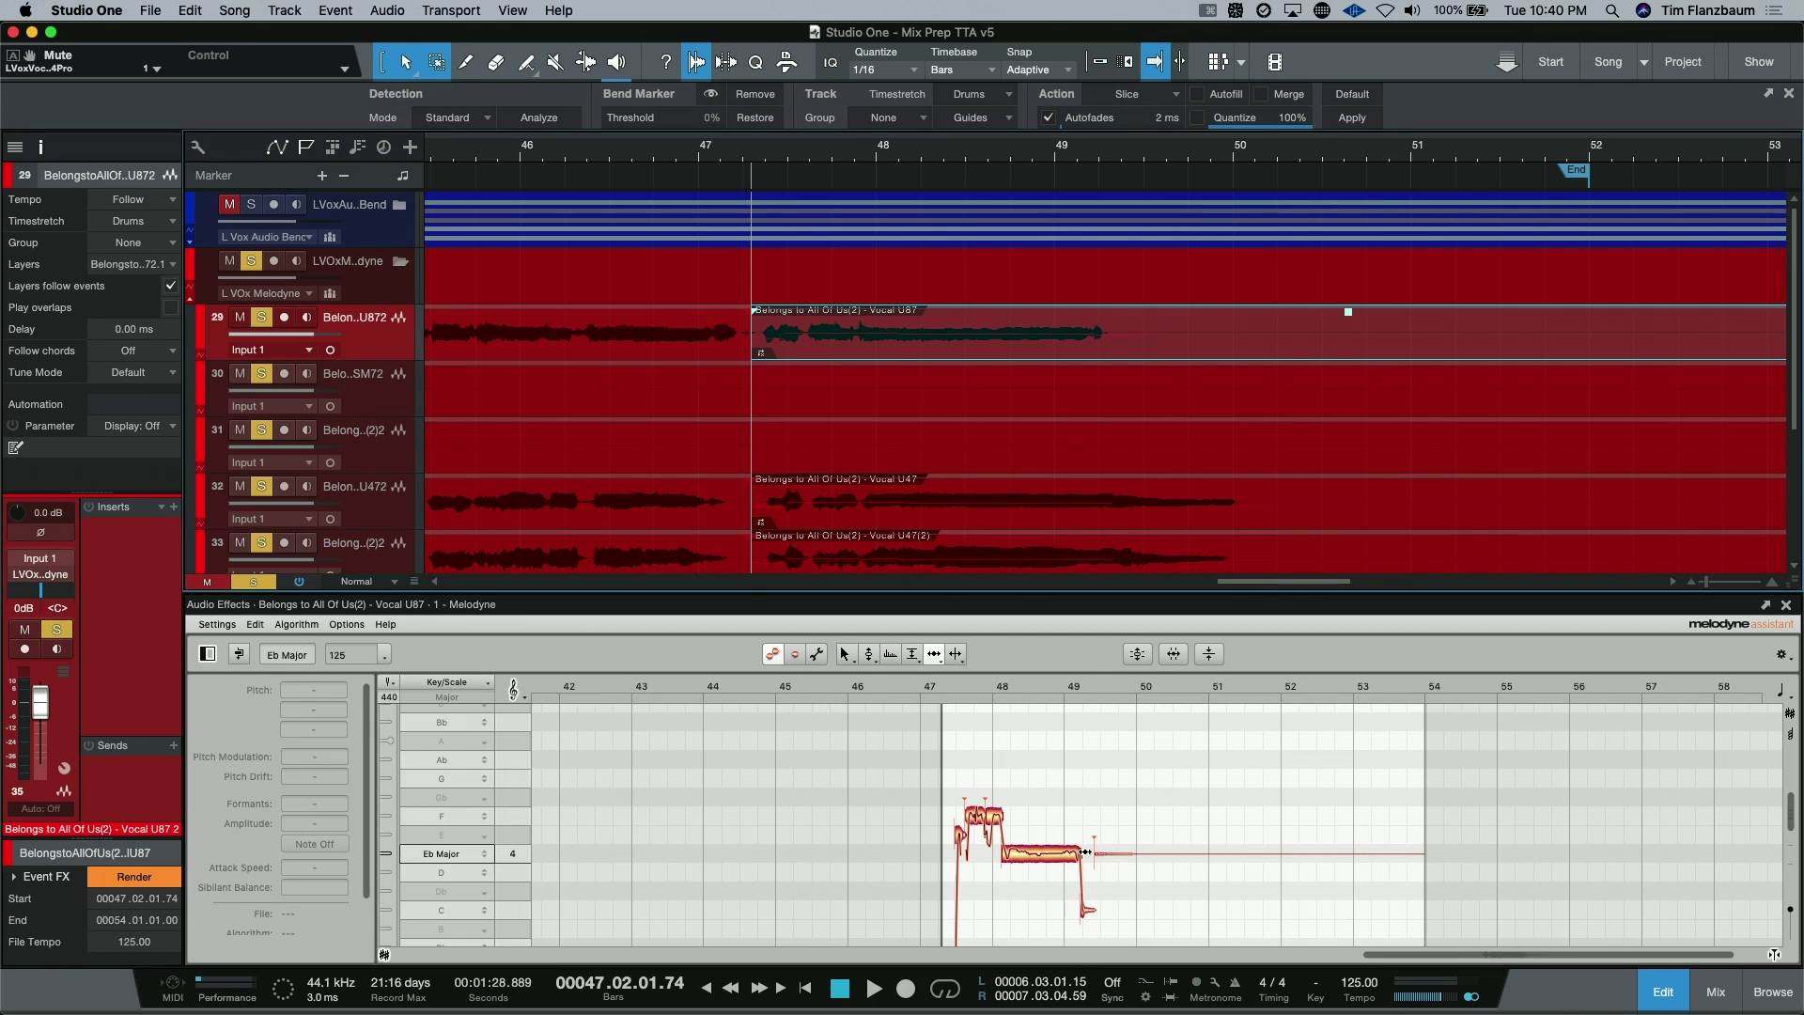
pyautogui.click(1007, 516)
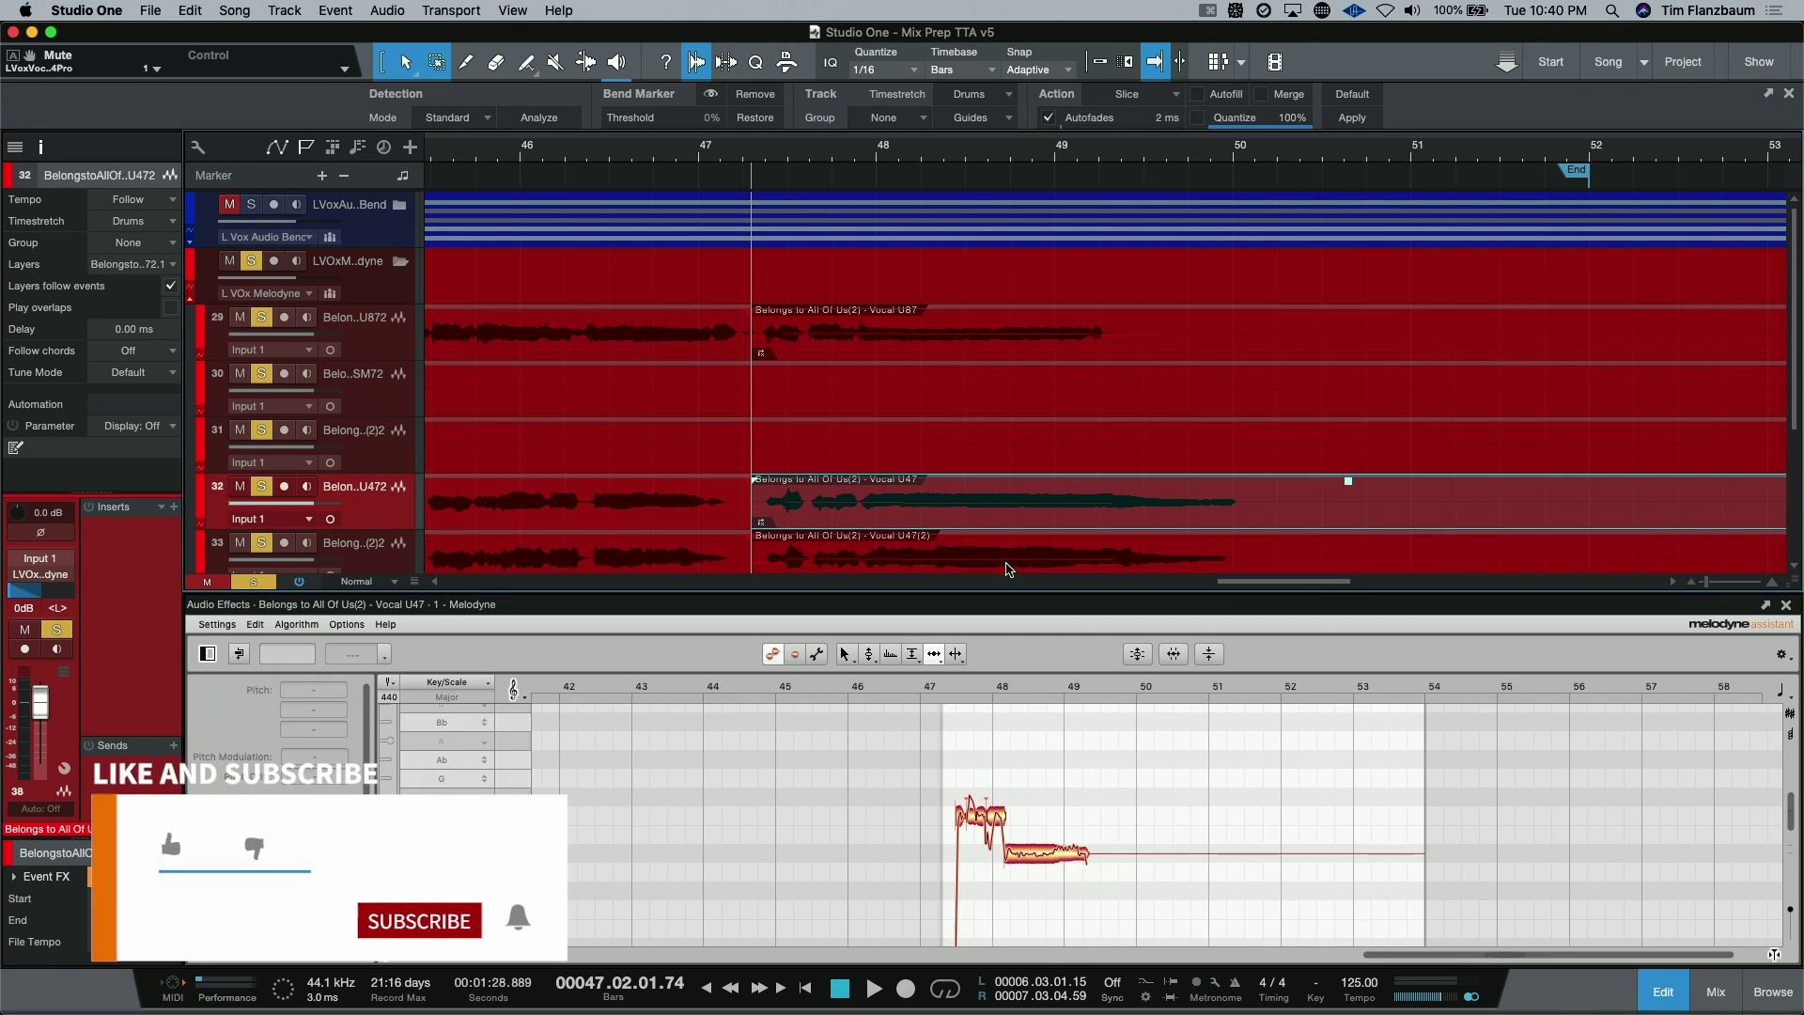
pyautogui.click(1008, 562)
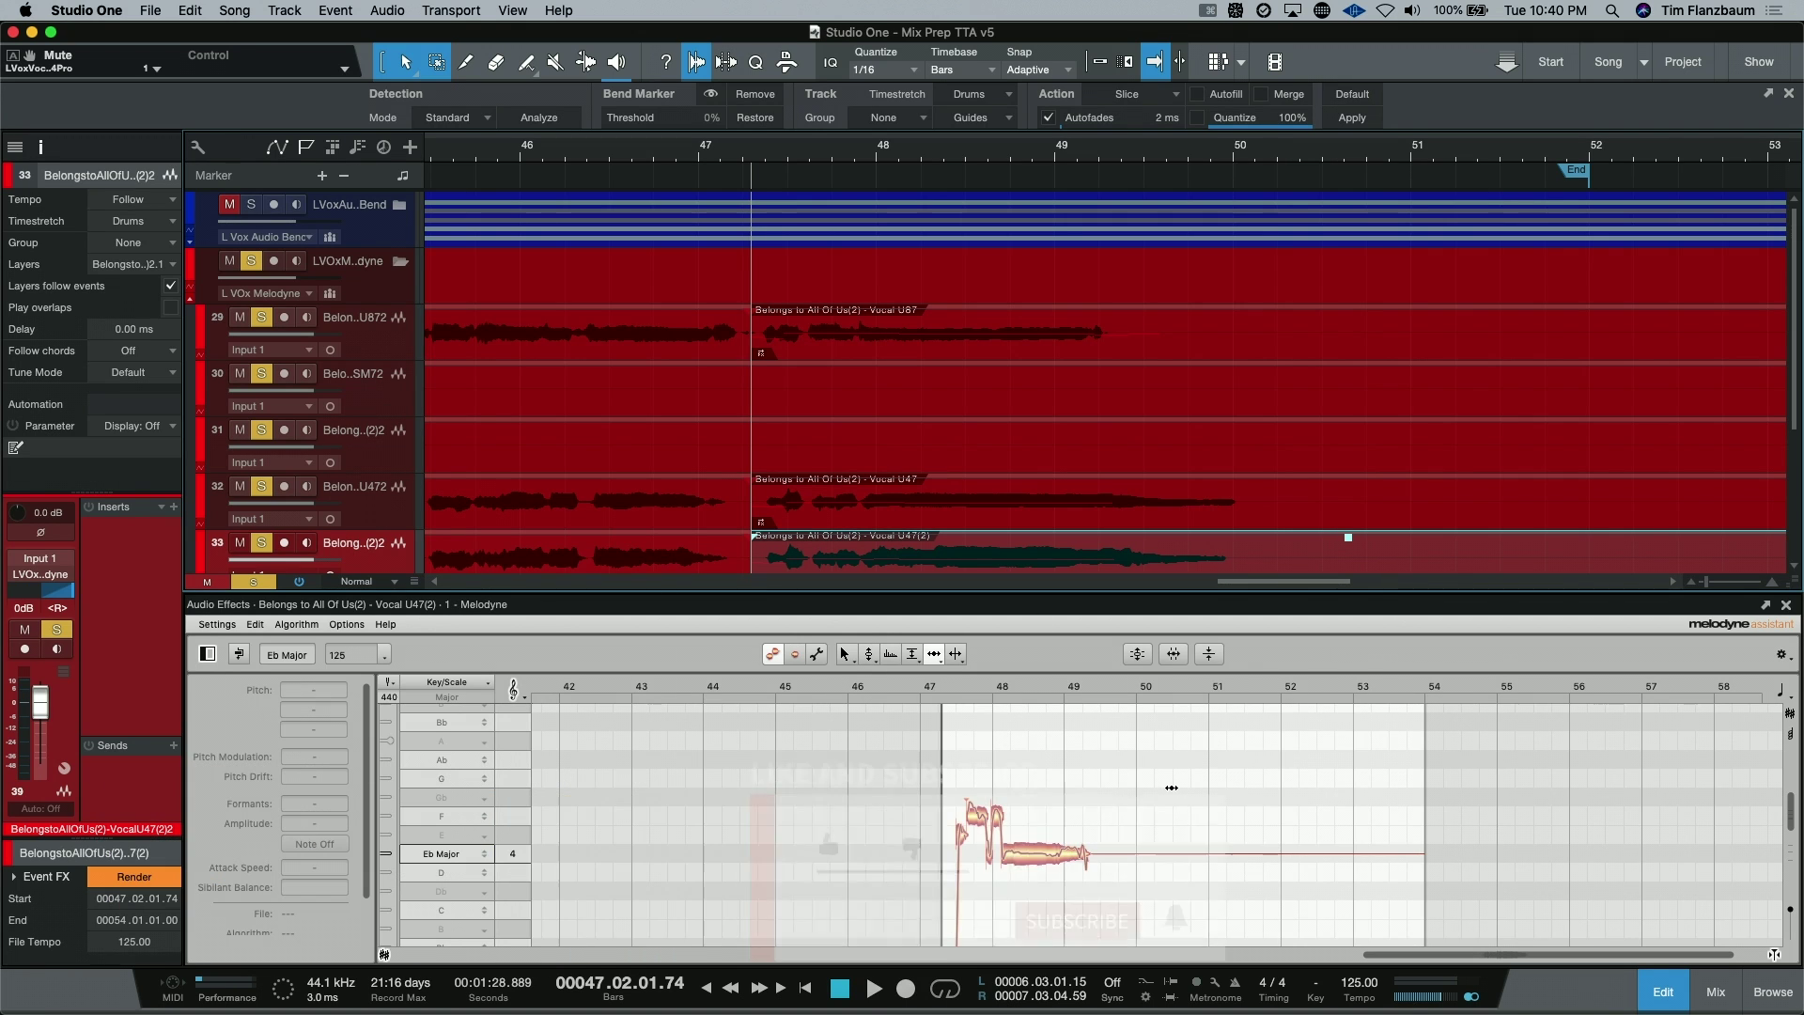
pyautogui.hotkey('shift', 's')
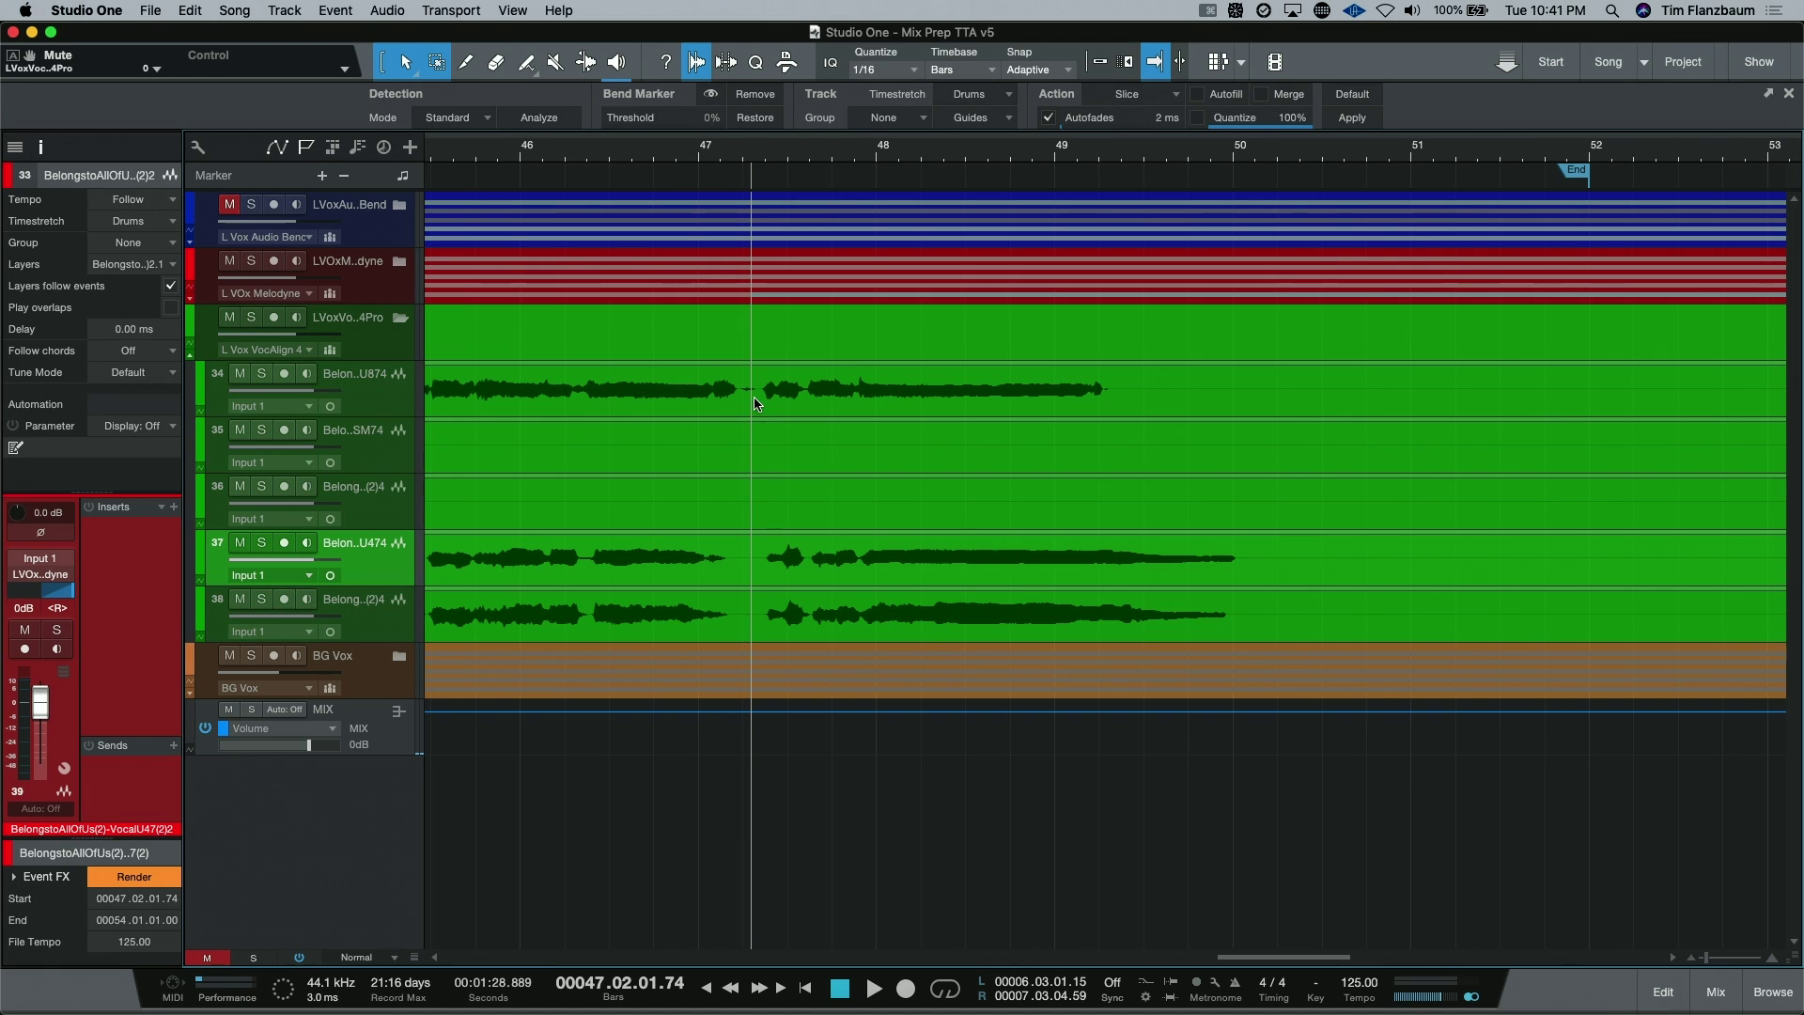
# Split the U87 and tracks 37–38 double events at the playhead, then edit them with VocALign.
pyautogui.click(853, 396)
pyautogui.keyDown('shift'); pyautogui.click(801, 580); pyautogui.keyUp('shift')
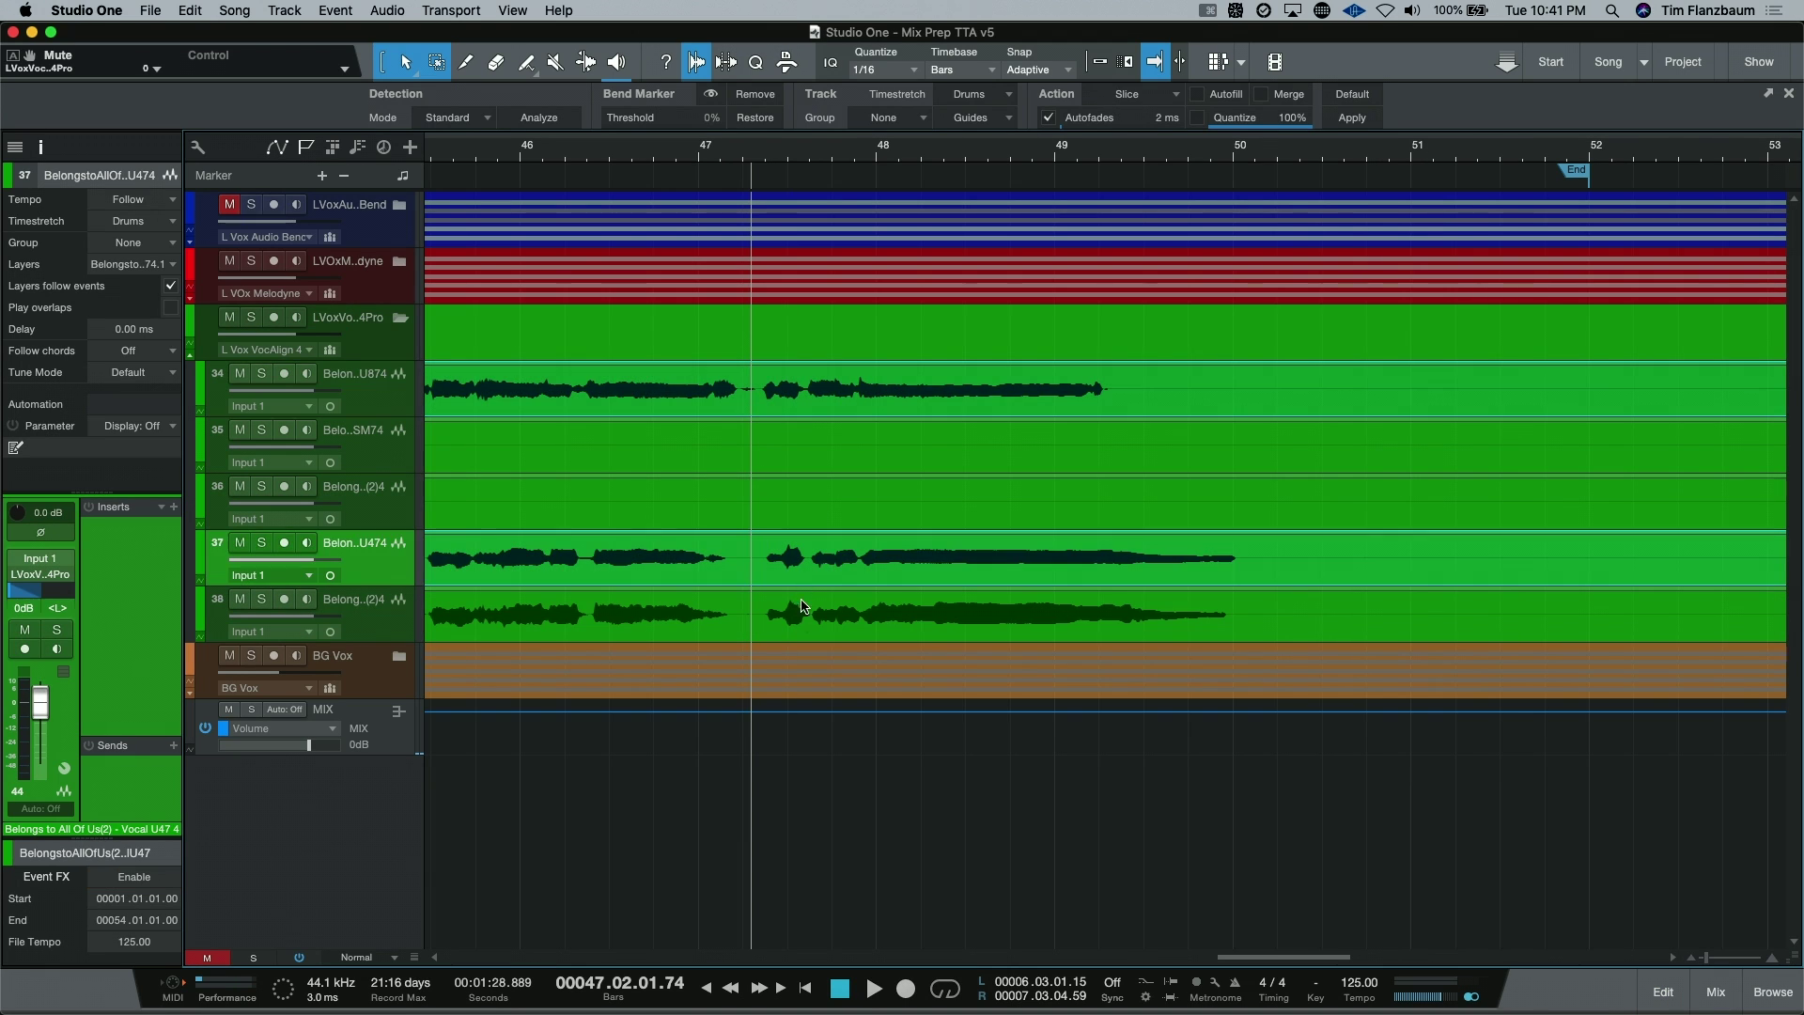
pyautogui.keyDown('shift'); pyautogui.click(804, 630); pyautogui.keyUp('shift')
pyautogui.hotkey('alt', 'x')
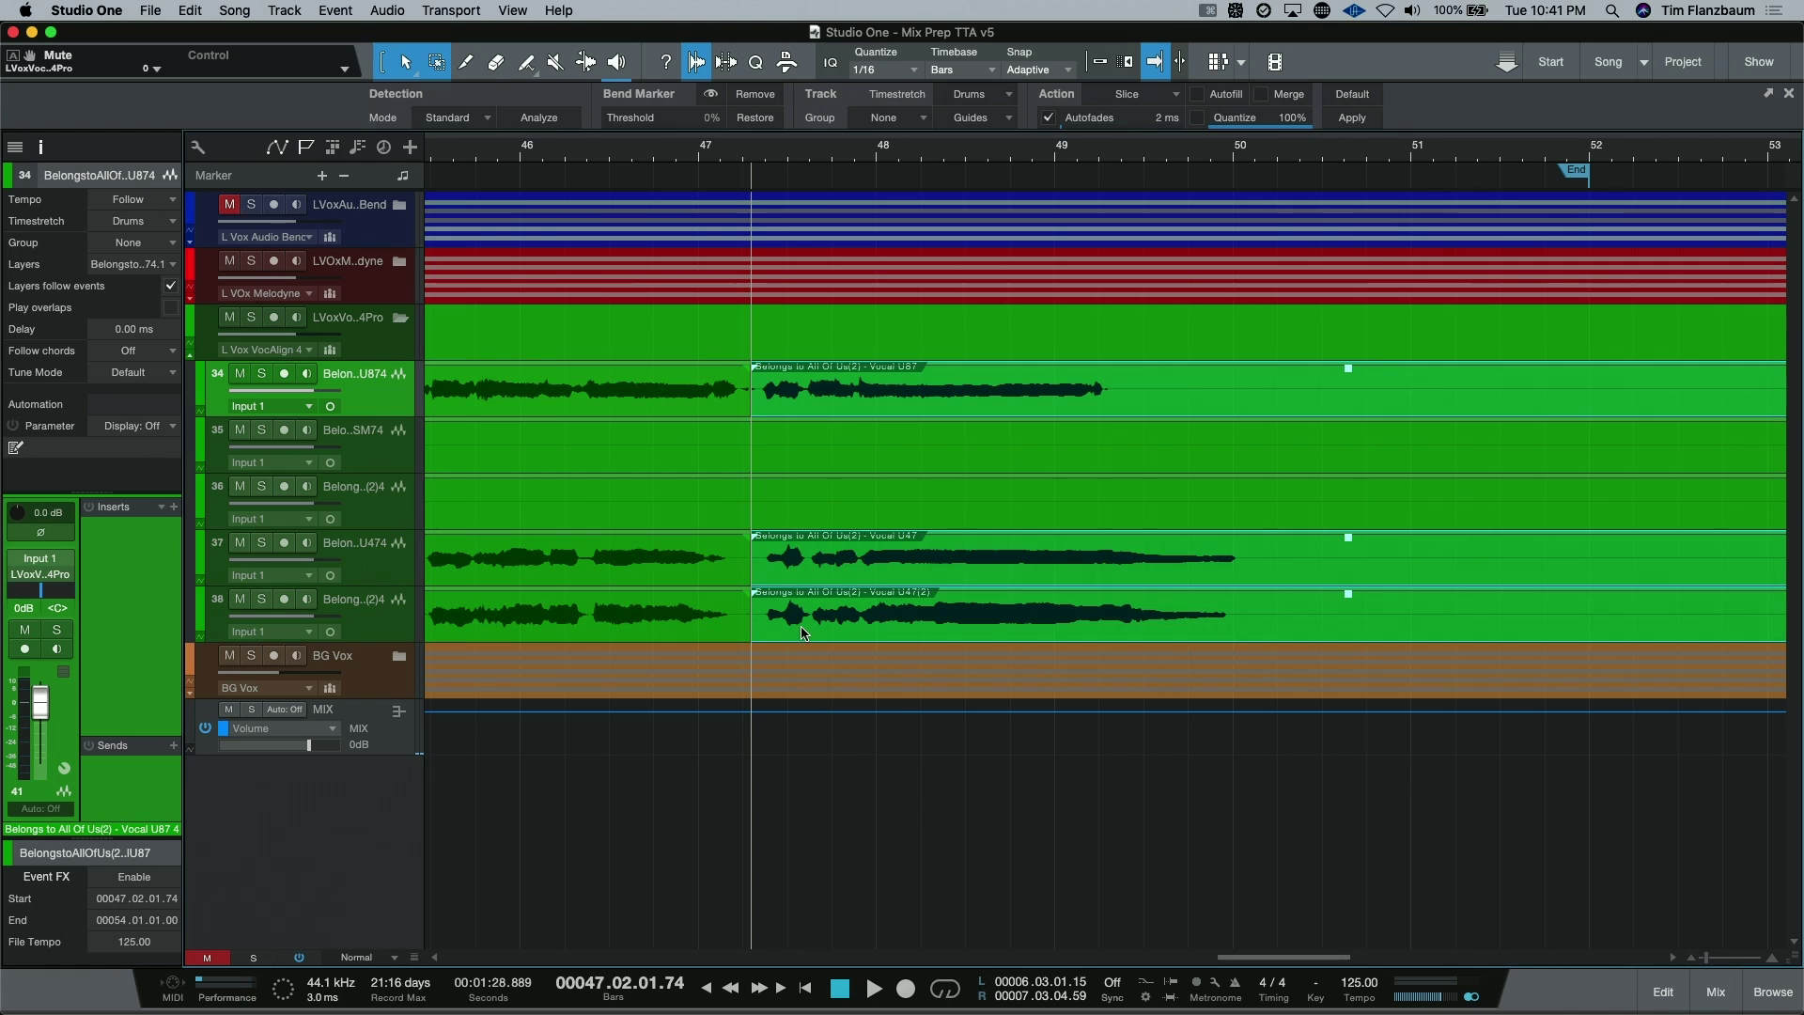
pyautogui.click(387, 12)
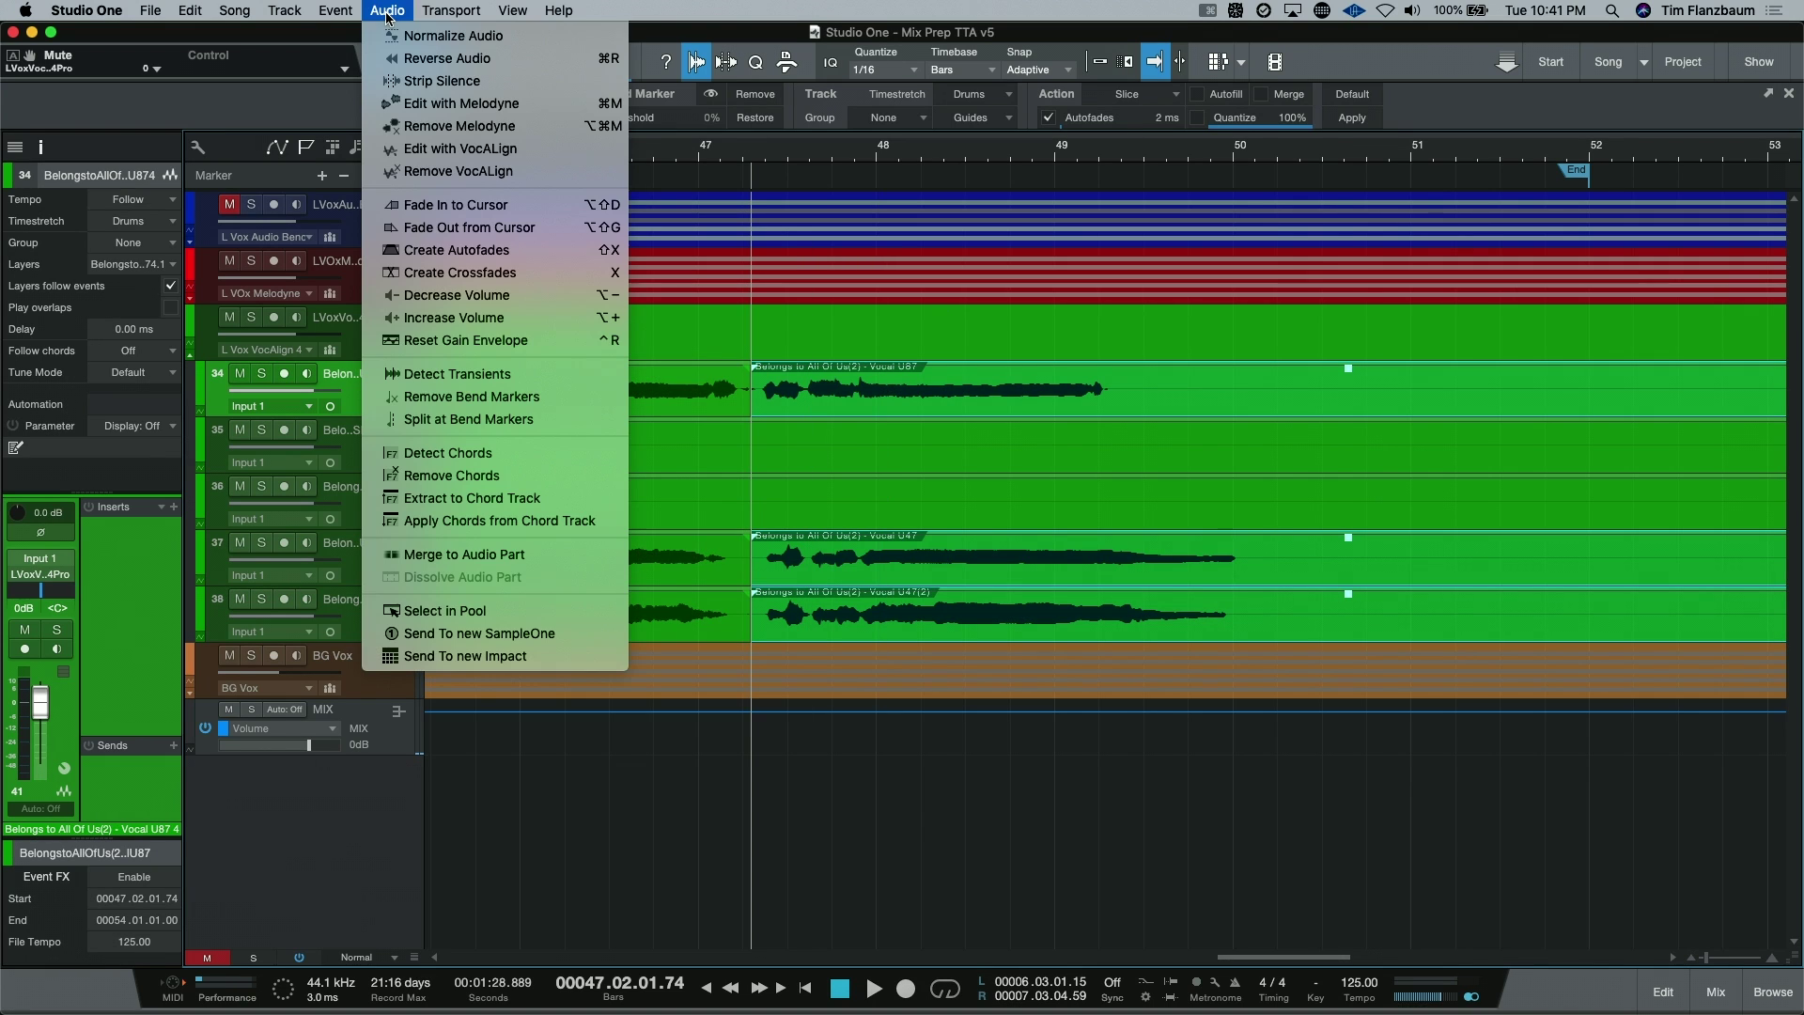
pyautogui.click(438, 151)
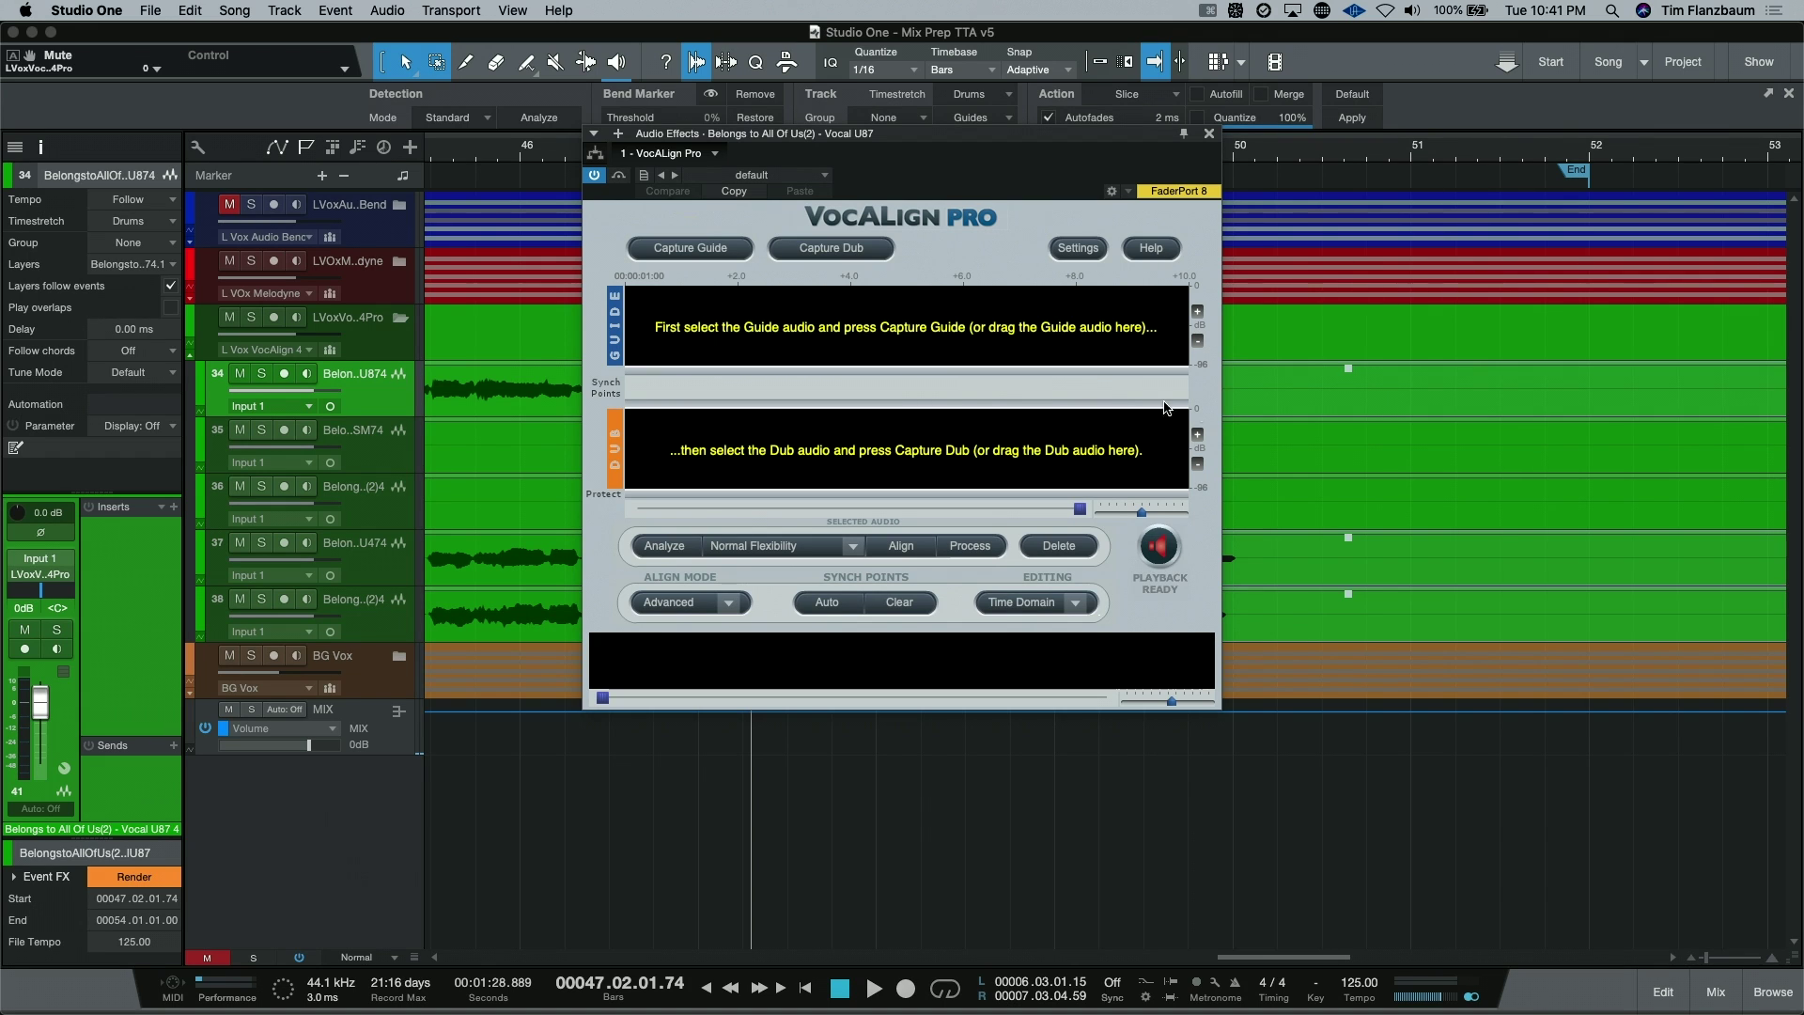
# Capture the U87 event as the VocALign guide and the tracks 37–38 U47 events as the dub.
pyautogui.click(1297, 411)
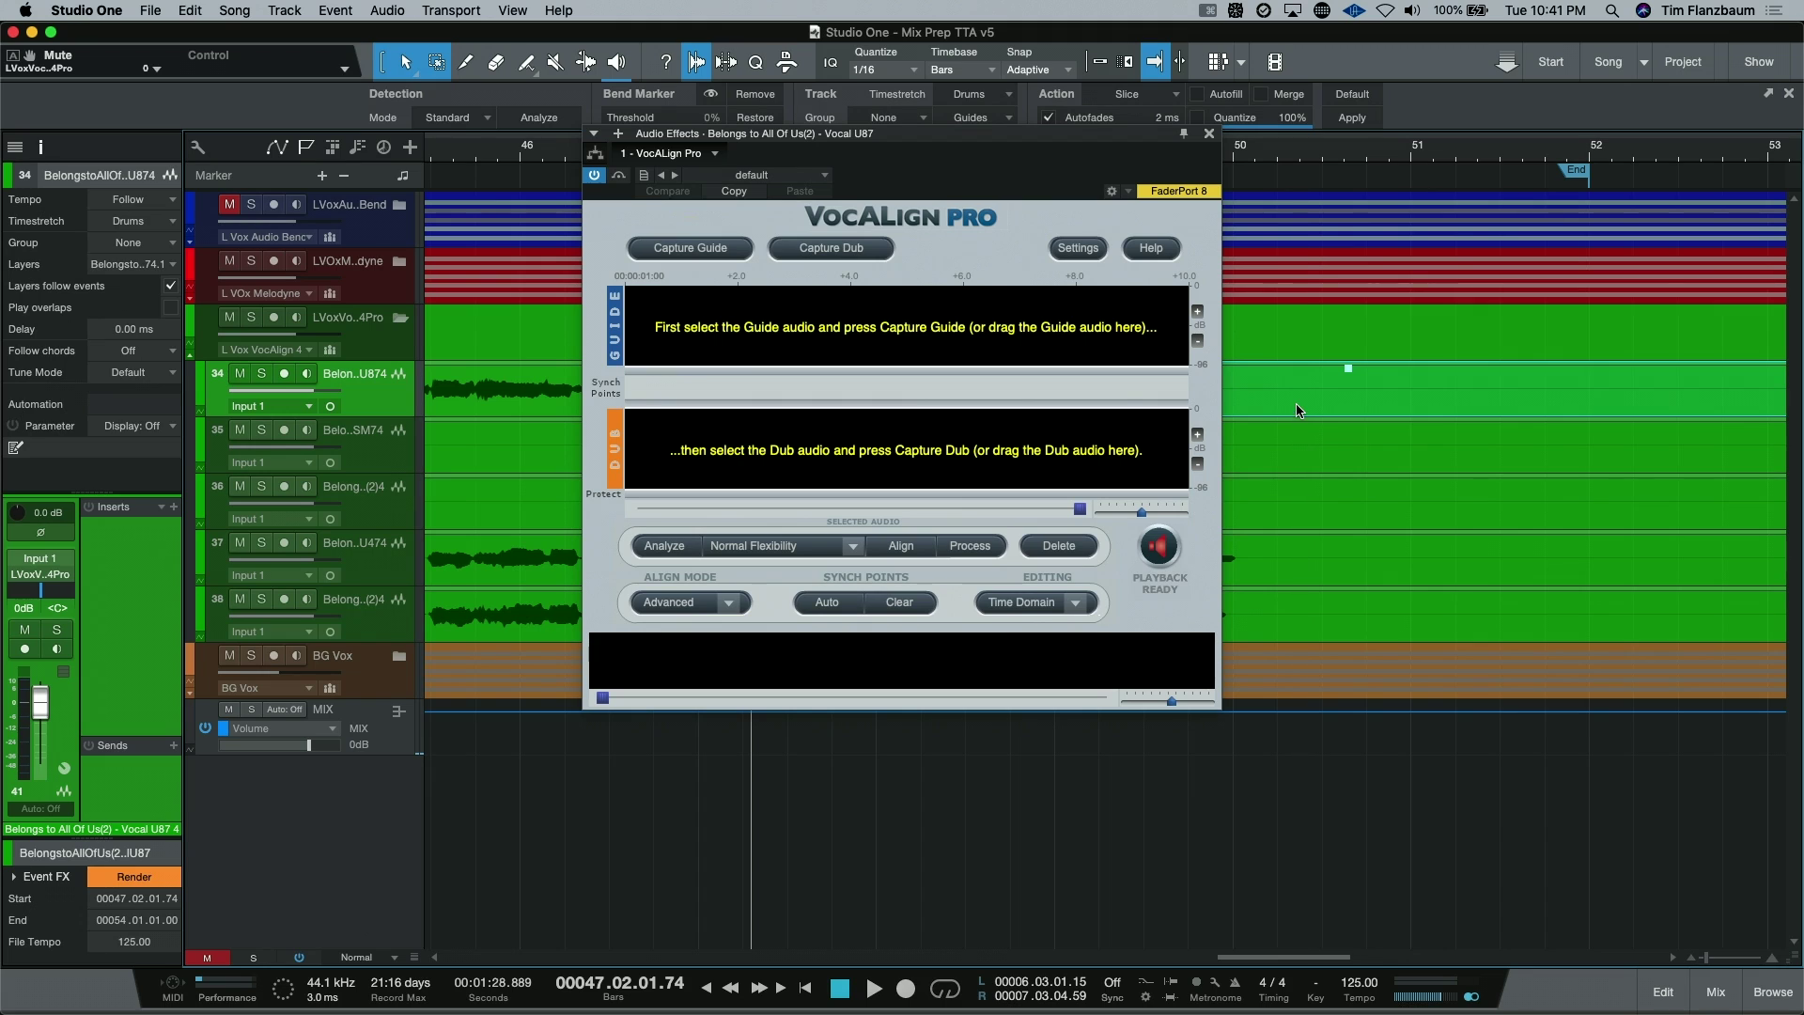
pyautogui.moveTo(1297, 411); pyautogui.dragTo(935, 339)
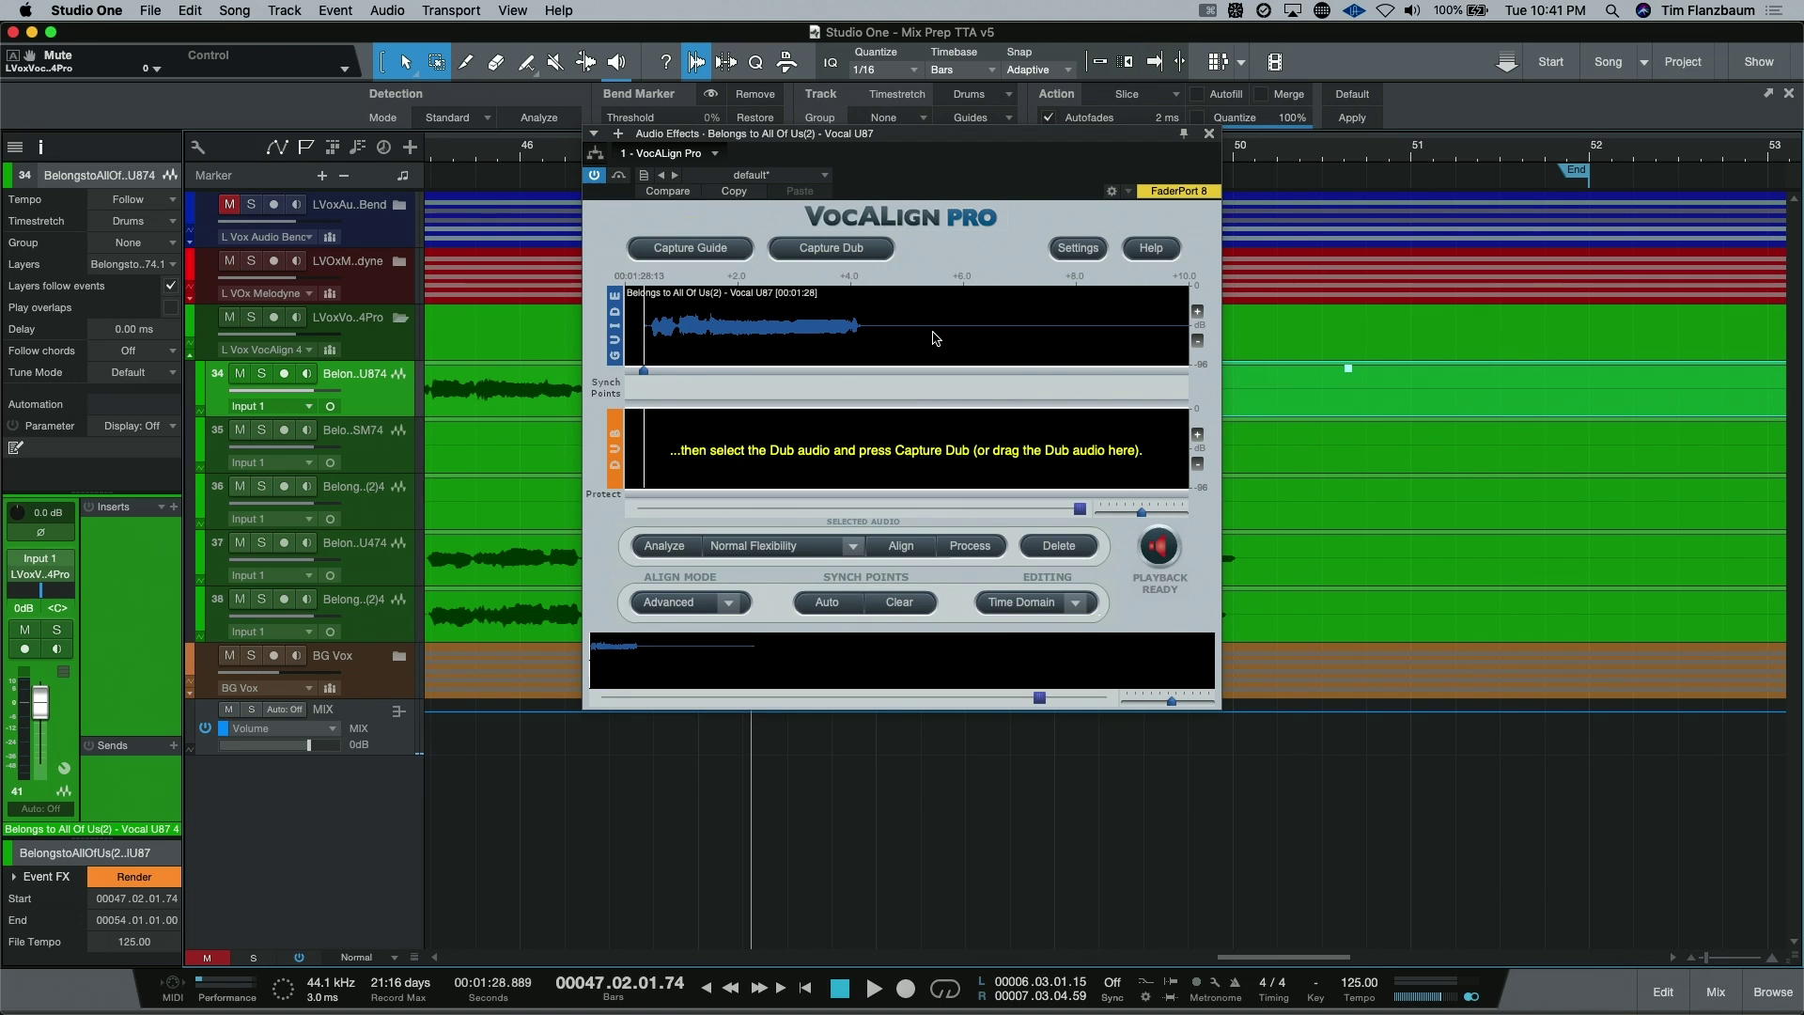
pyautogui.click(1317, 576)
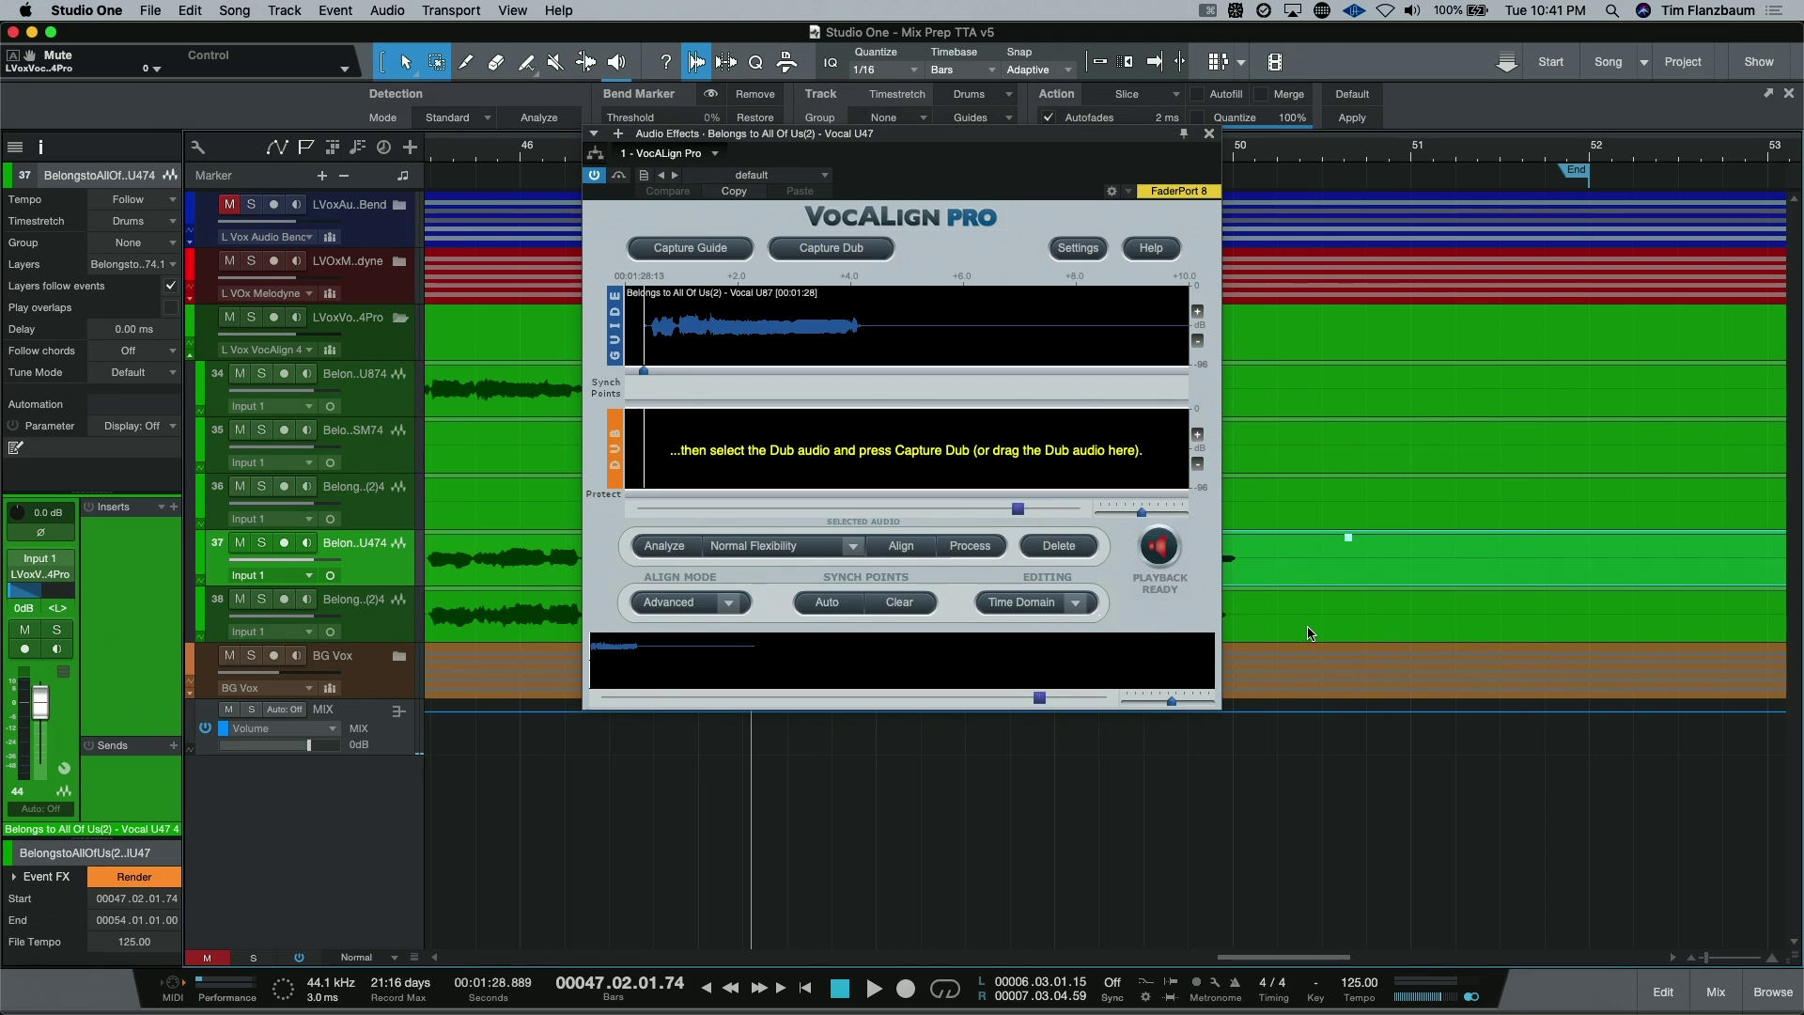
pyautogui.keyDown('shift'); pyautogui.click(1302, 606); pyautogui.keyUp('shift')
pyautogui.moveTo(1295, 576); pyautogui.dragTo(973, 443)
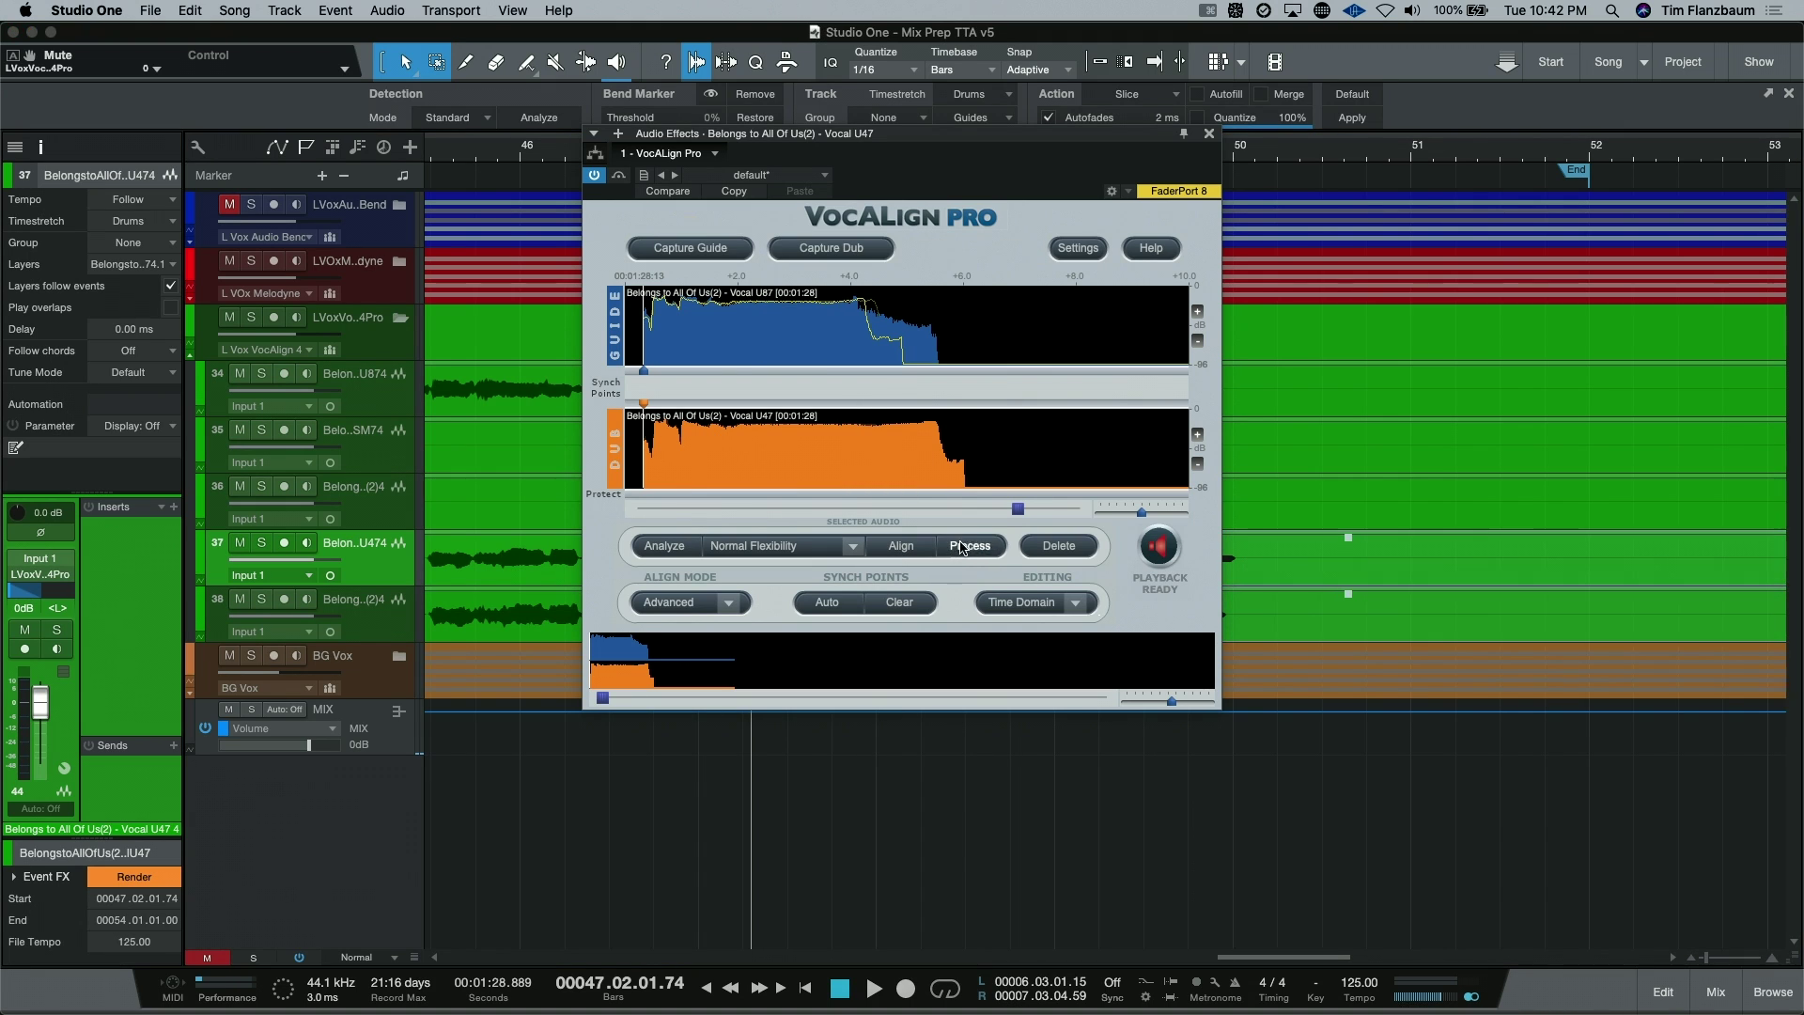
# Close VocALign, solo the VocAlign folder and play back the aligned doubles.
pyautogui.press('super+w')
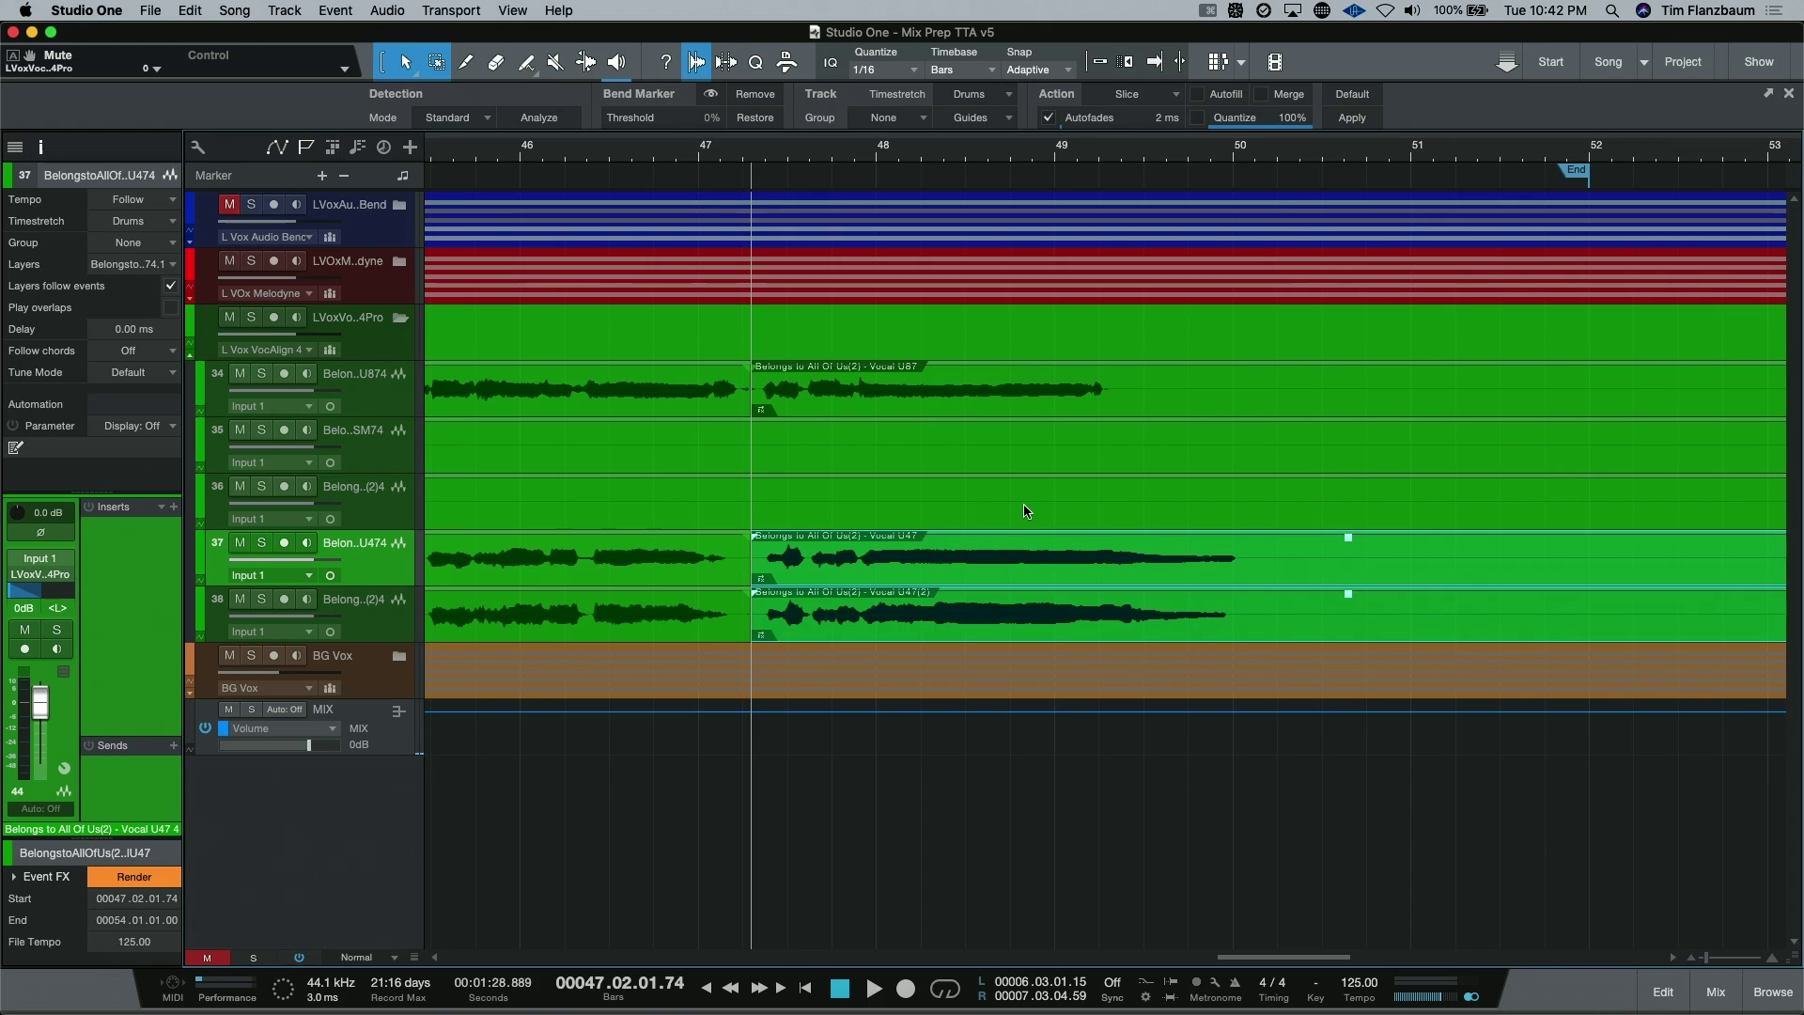
pyautogui.press('space')
pyautogui.click(251, 318)
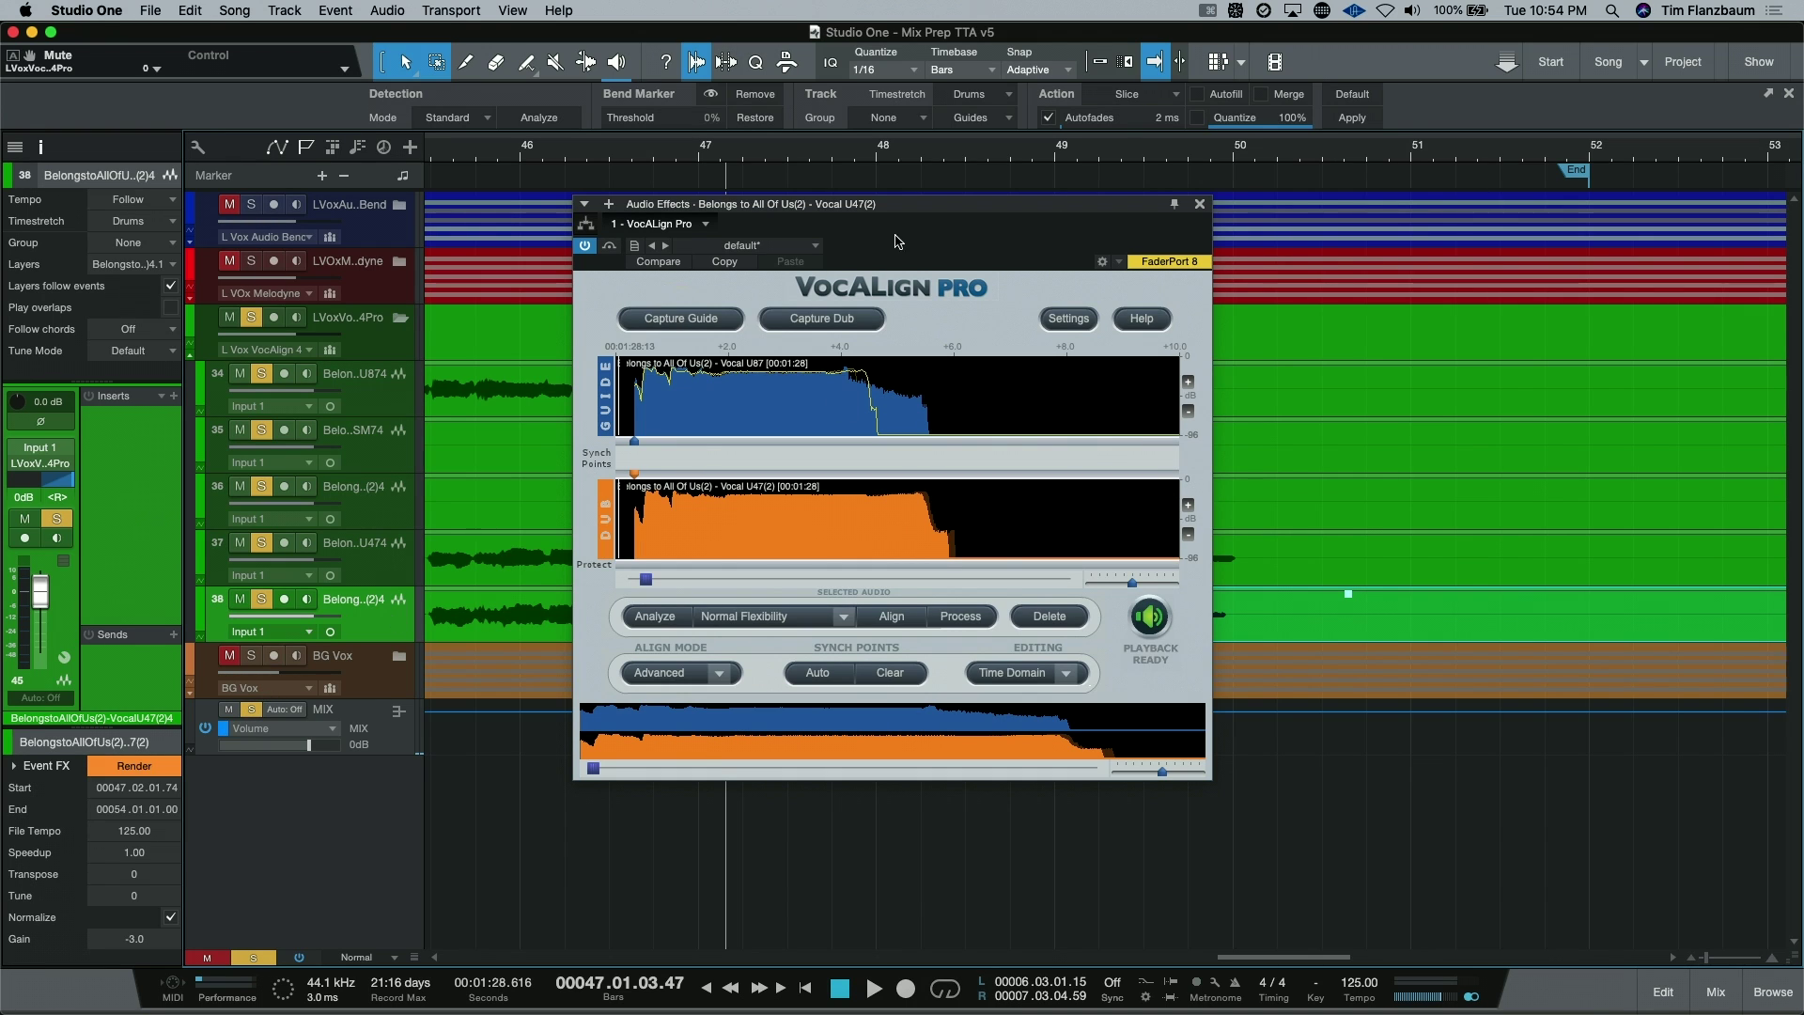
# Close VocALign and render the alignment into the U47(2) and U47 events.
pyautogui.click(1199, 205)
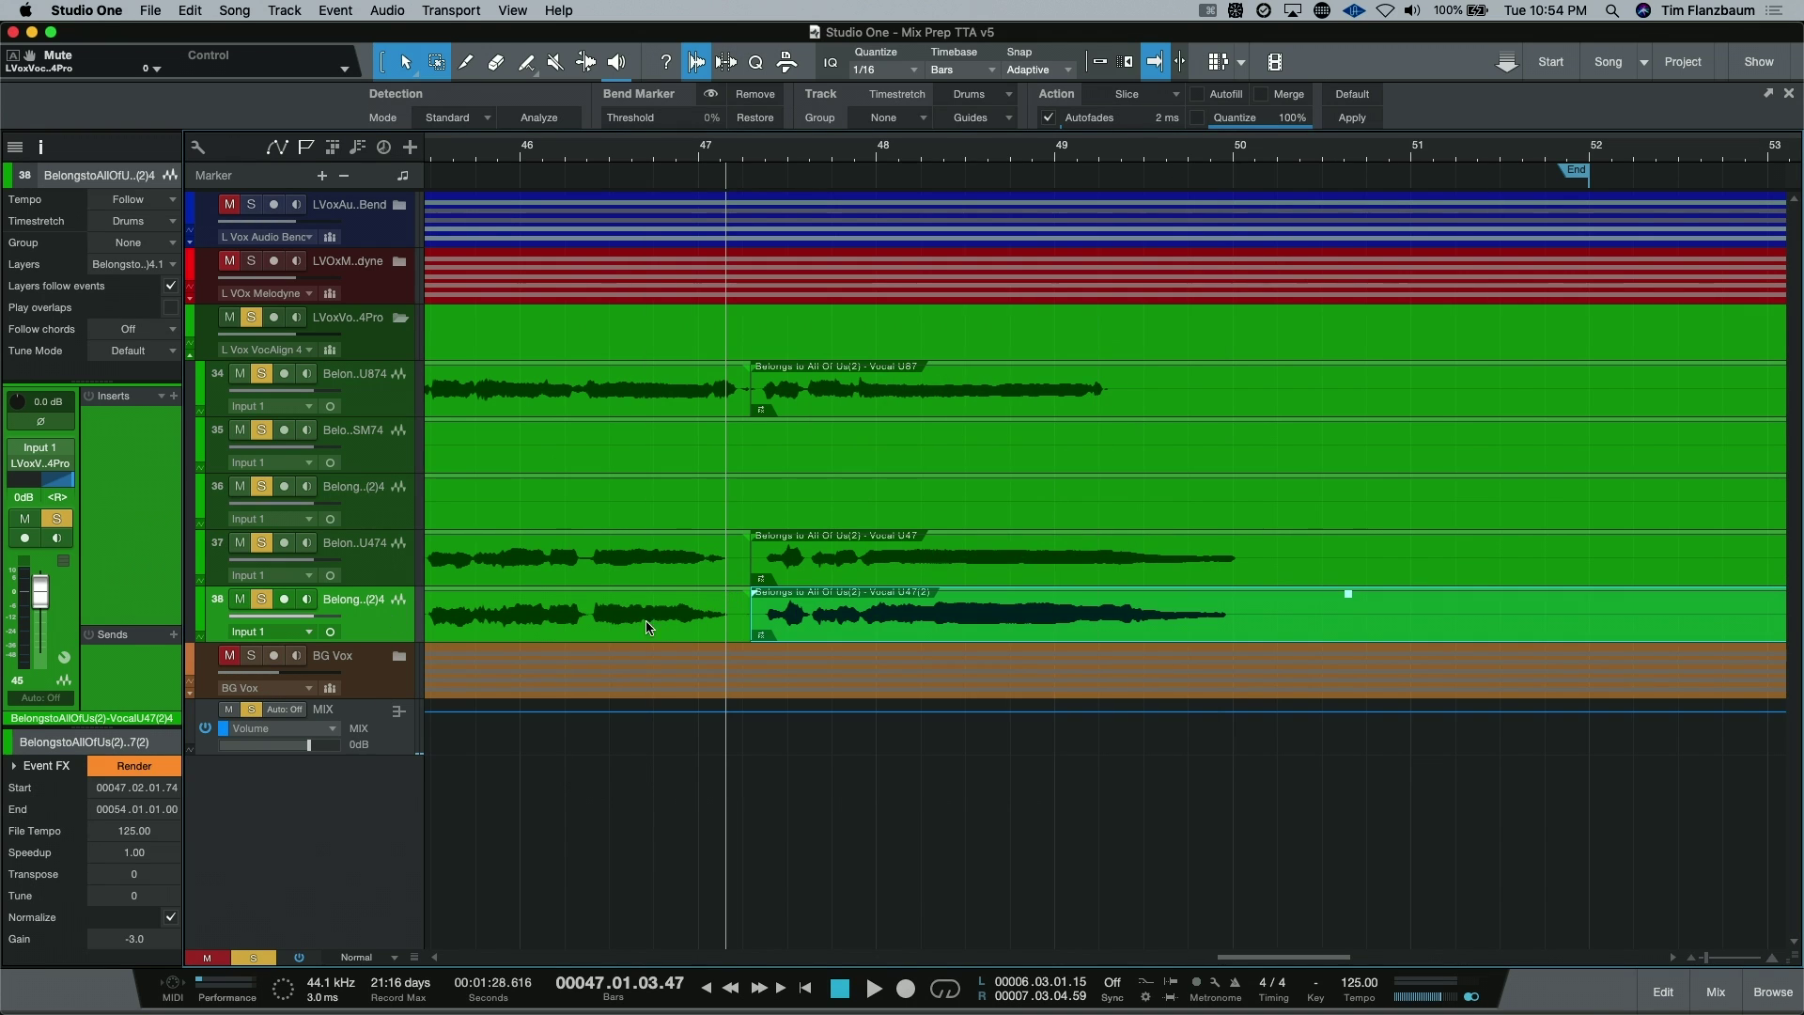
pyautogui.click(134, 766)
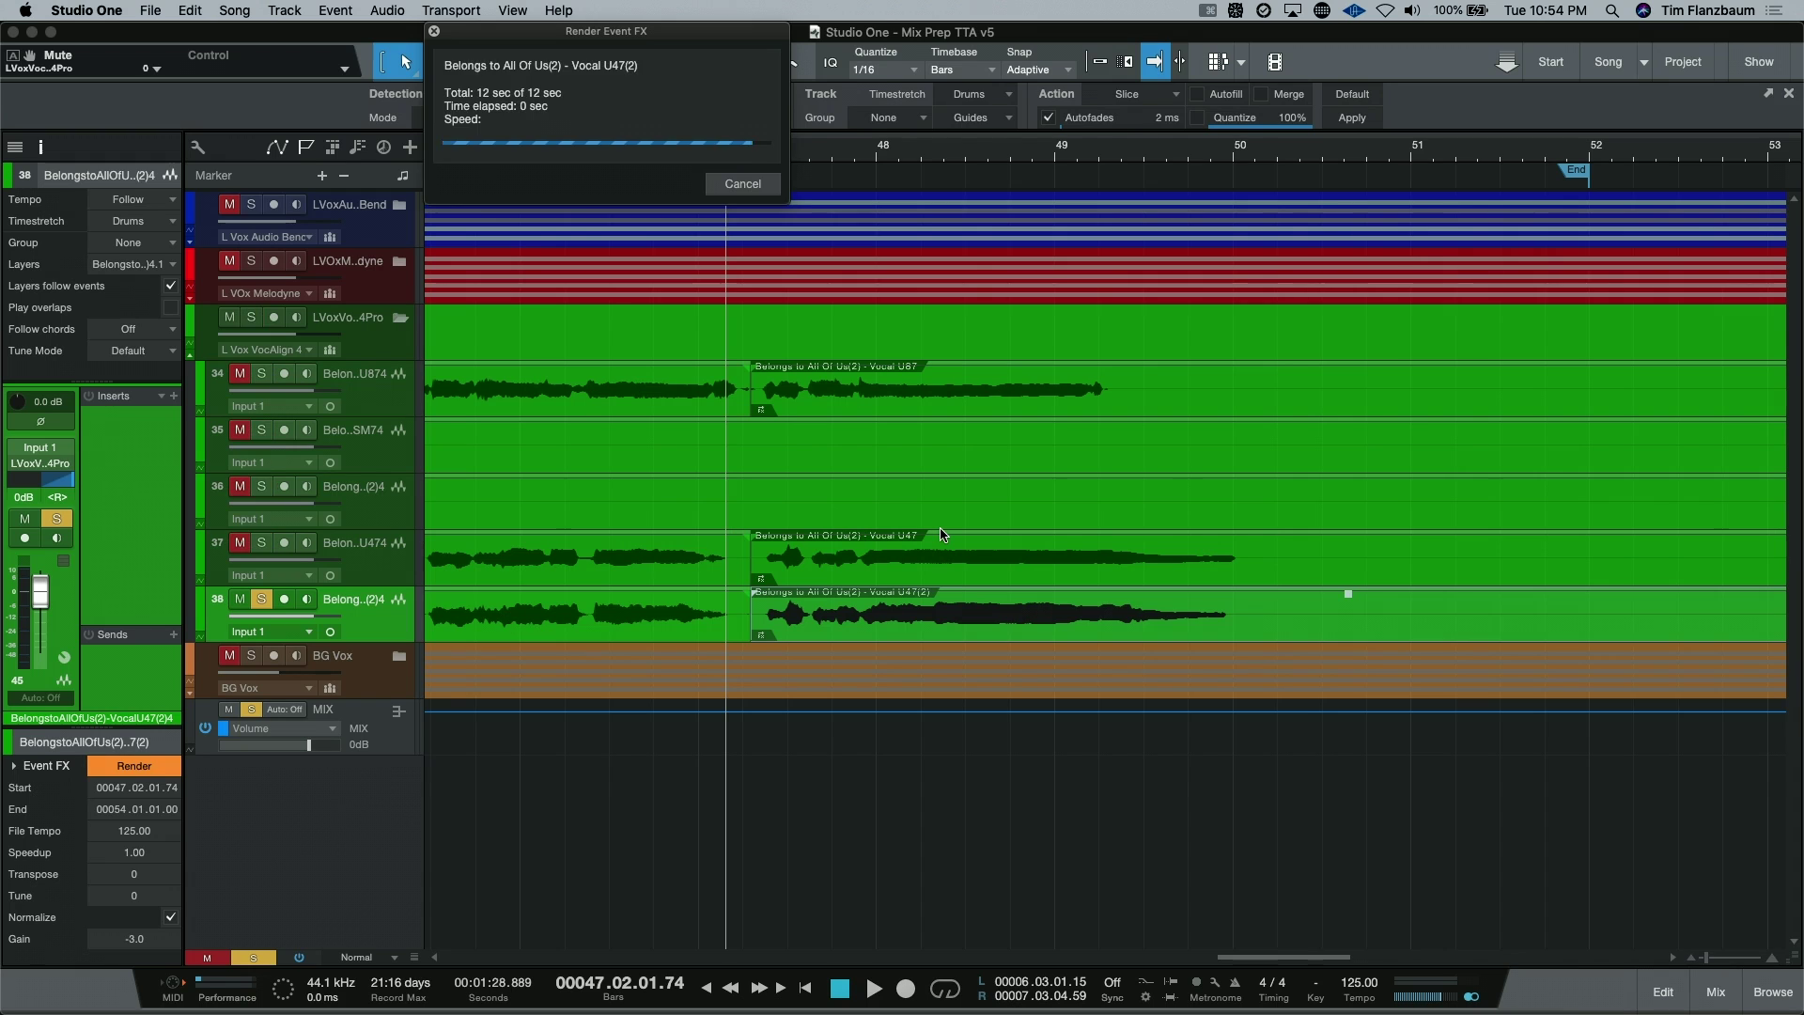
pyautogui.click(820, 550)
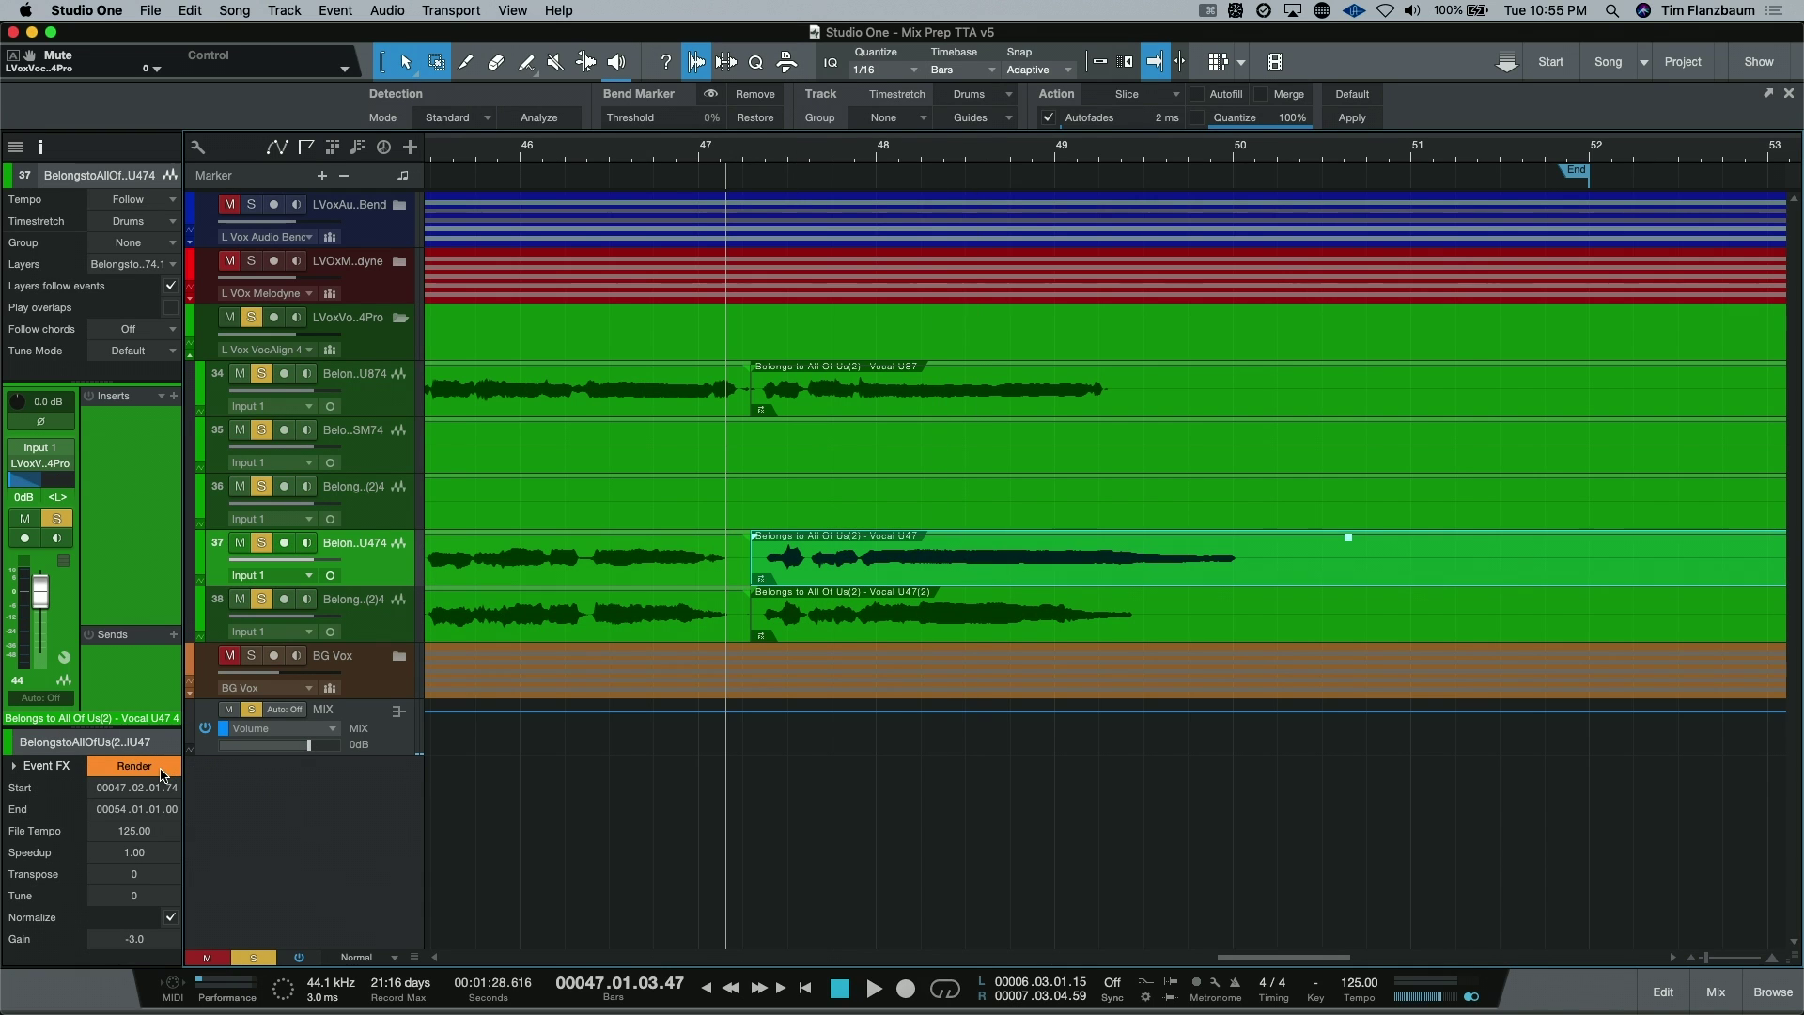
pyautogui.click(161, 773)
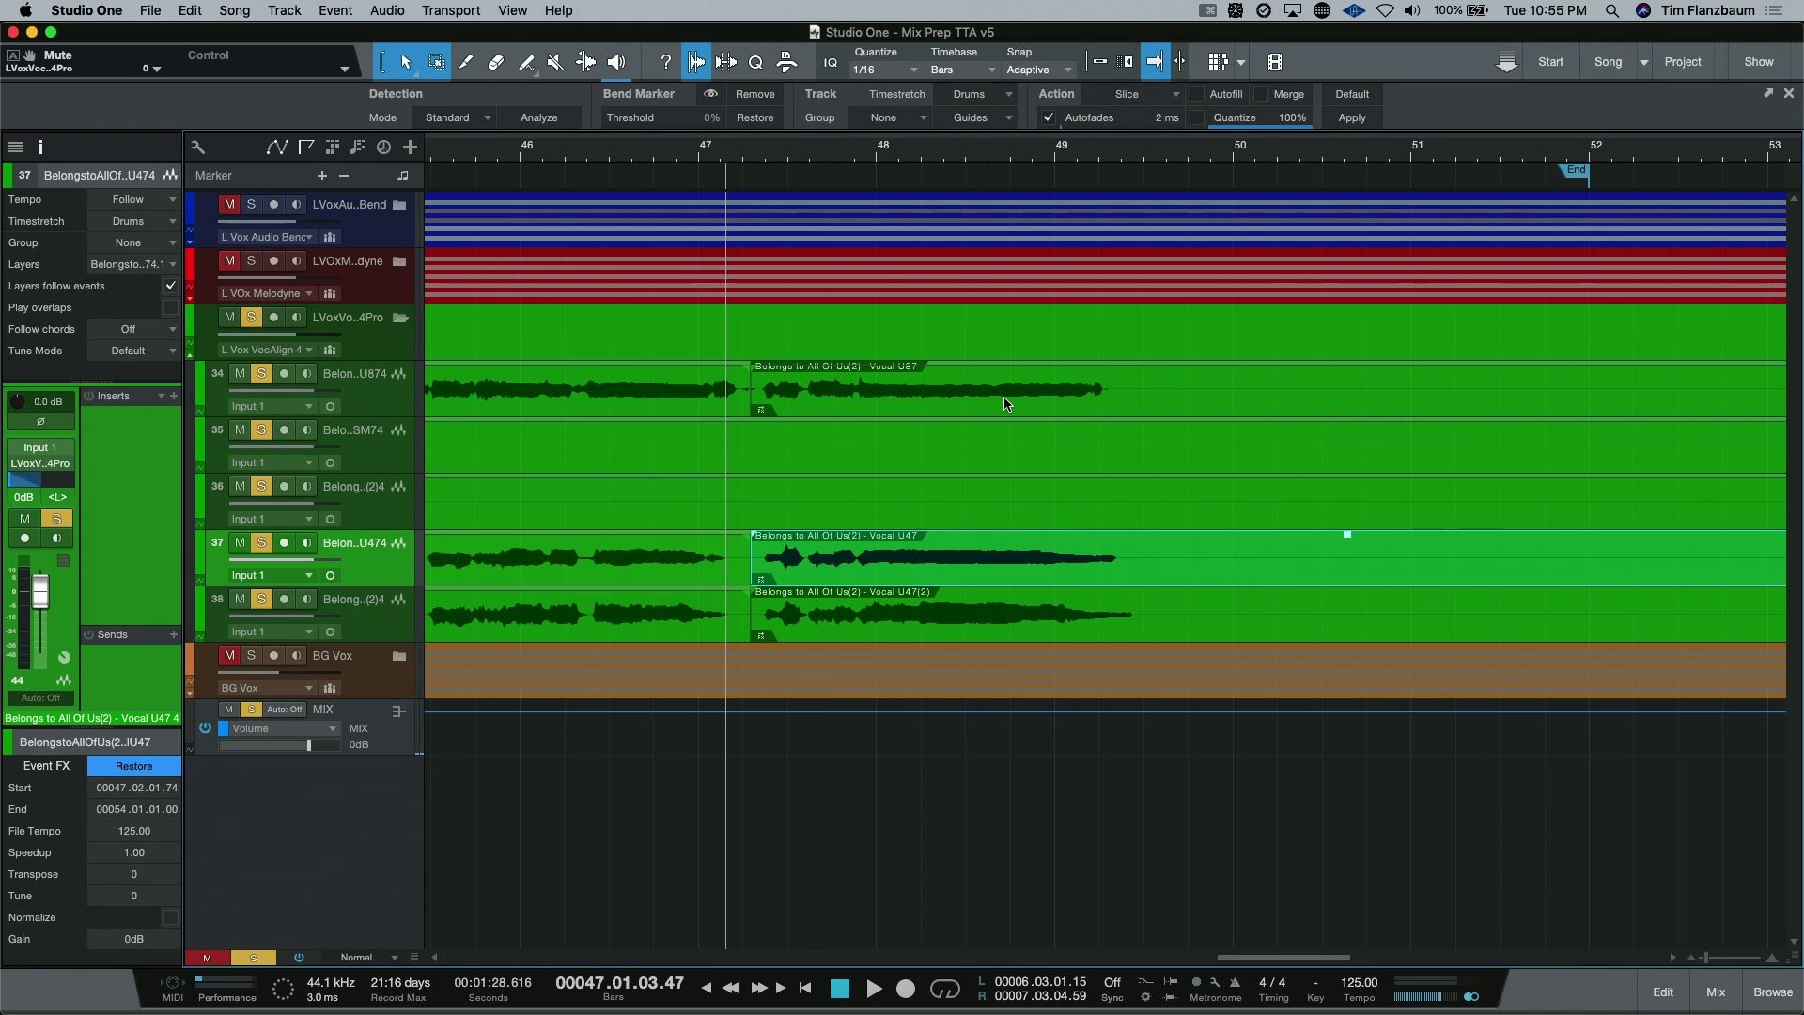
pyautogui.click(840, 411)
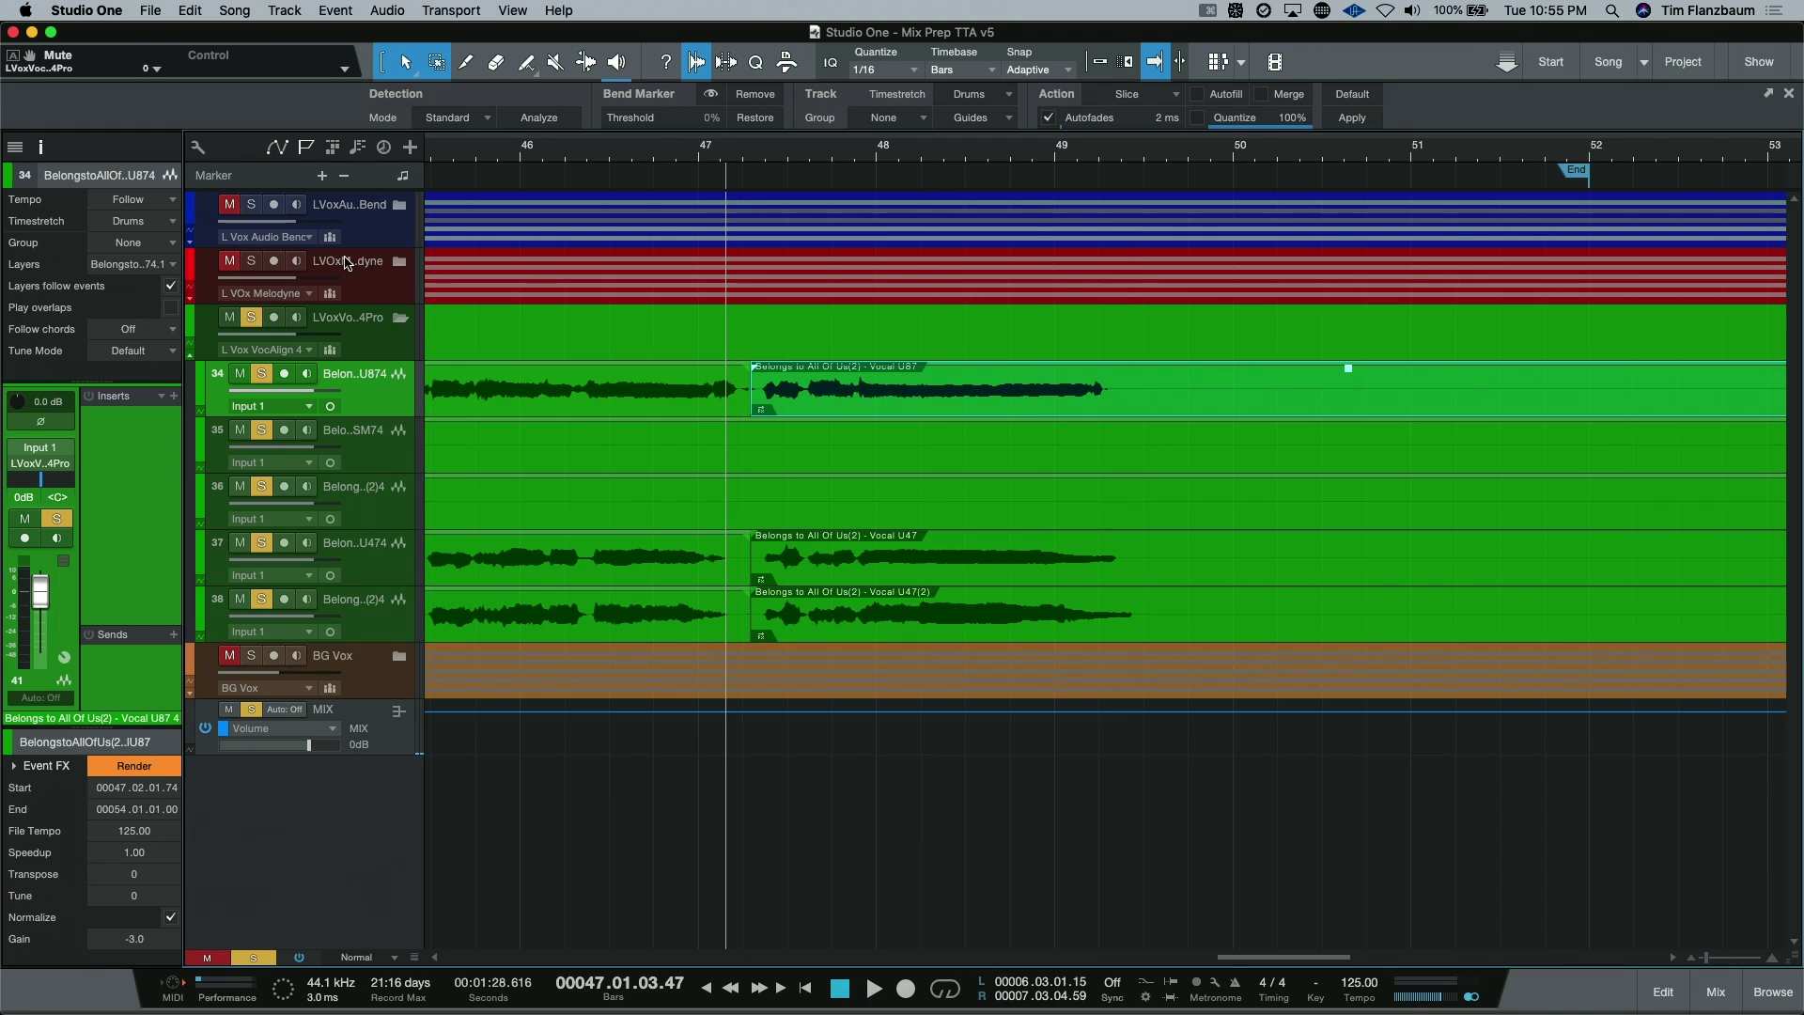
# Collapse the VocAlign folder and expand the Melodyne folder.
pyautogui.click(400, 319)
pyautogui.click(402, 278)
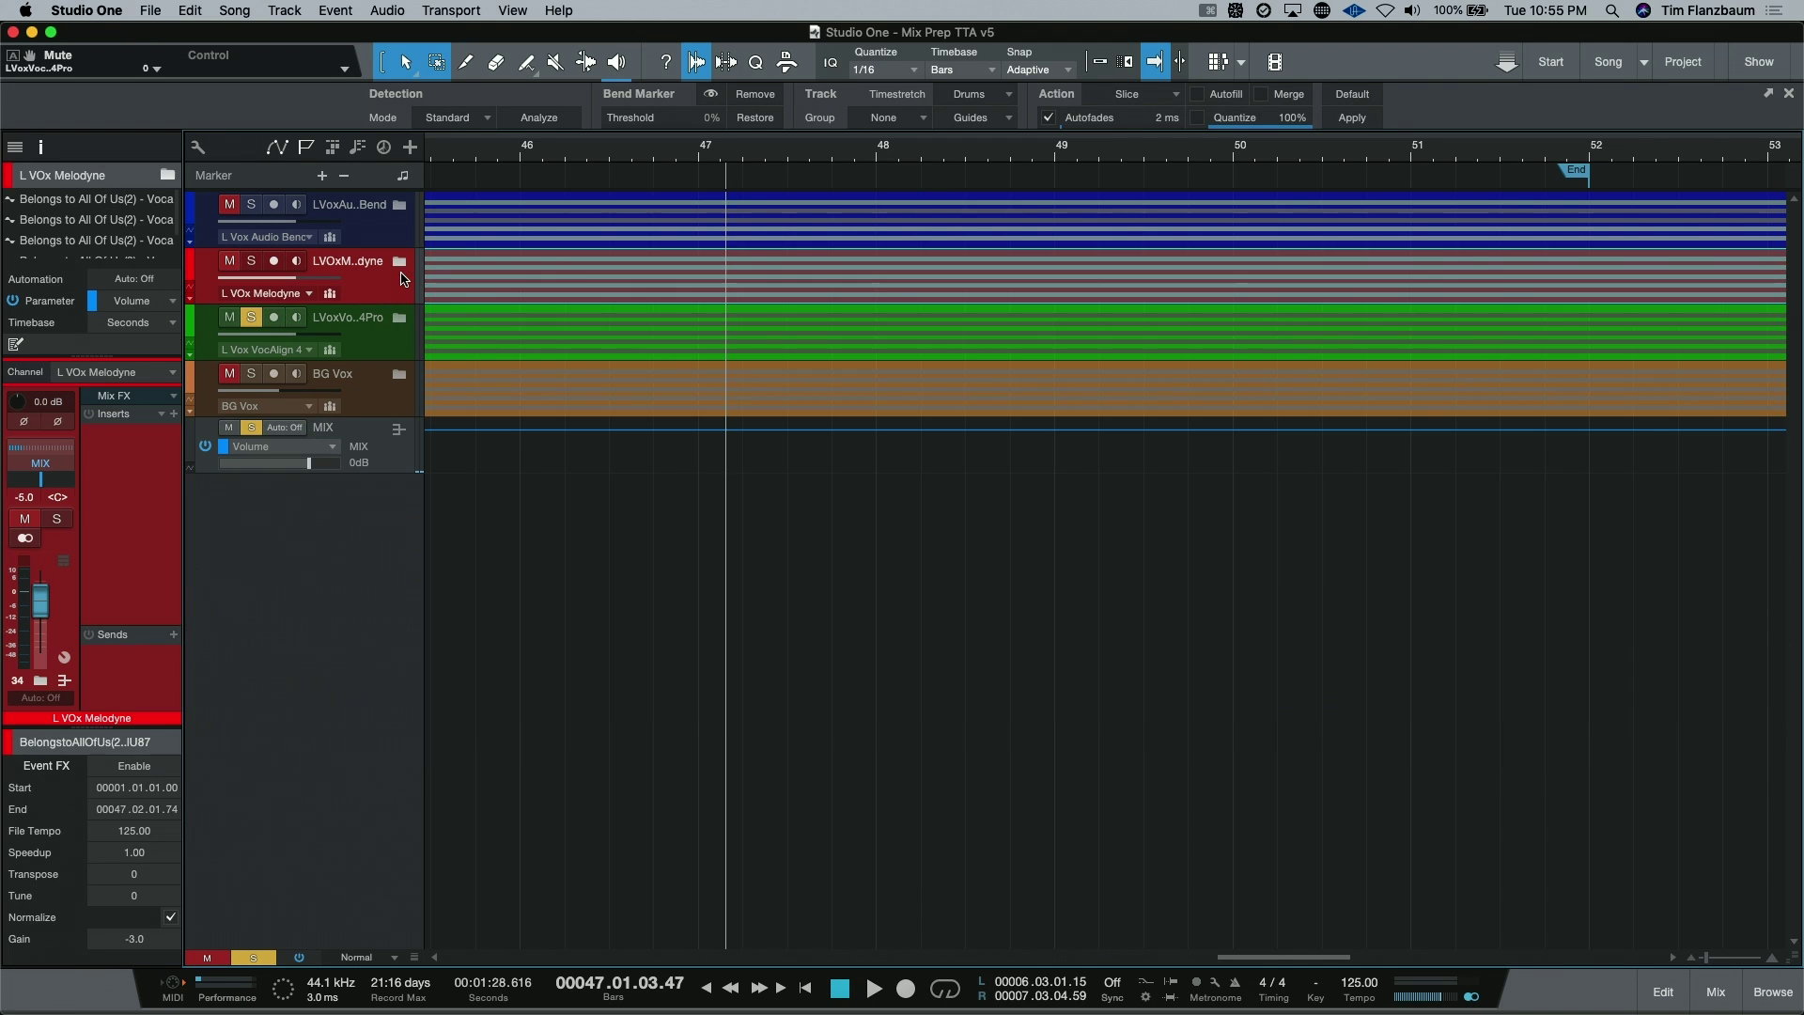
pyautogui.click(400, 263)
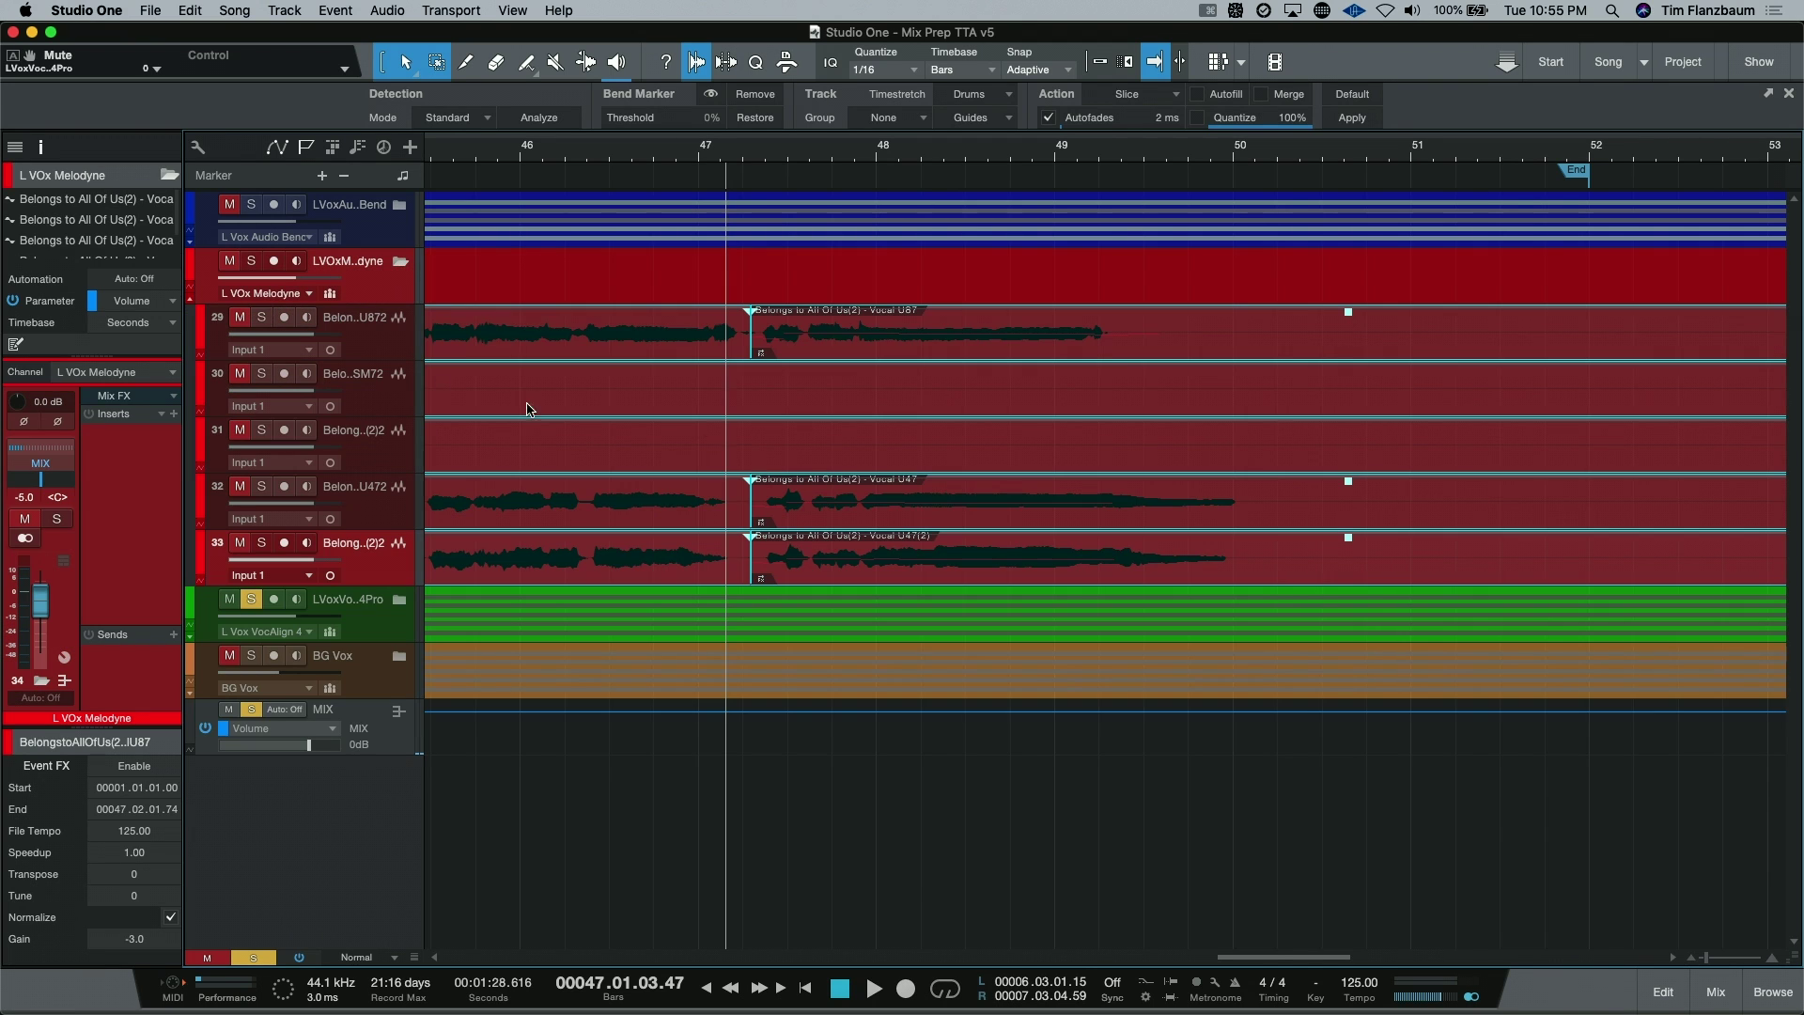
# Render the Melodyne edits into the track 32 and 33 U47 events, then unsolo VocAlign.
pyautogui.click(937, 515)
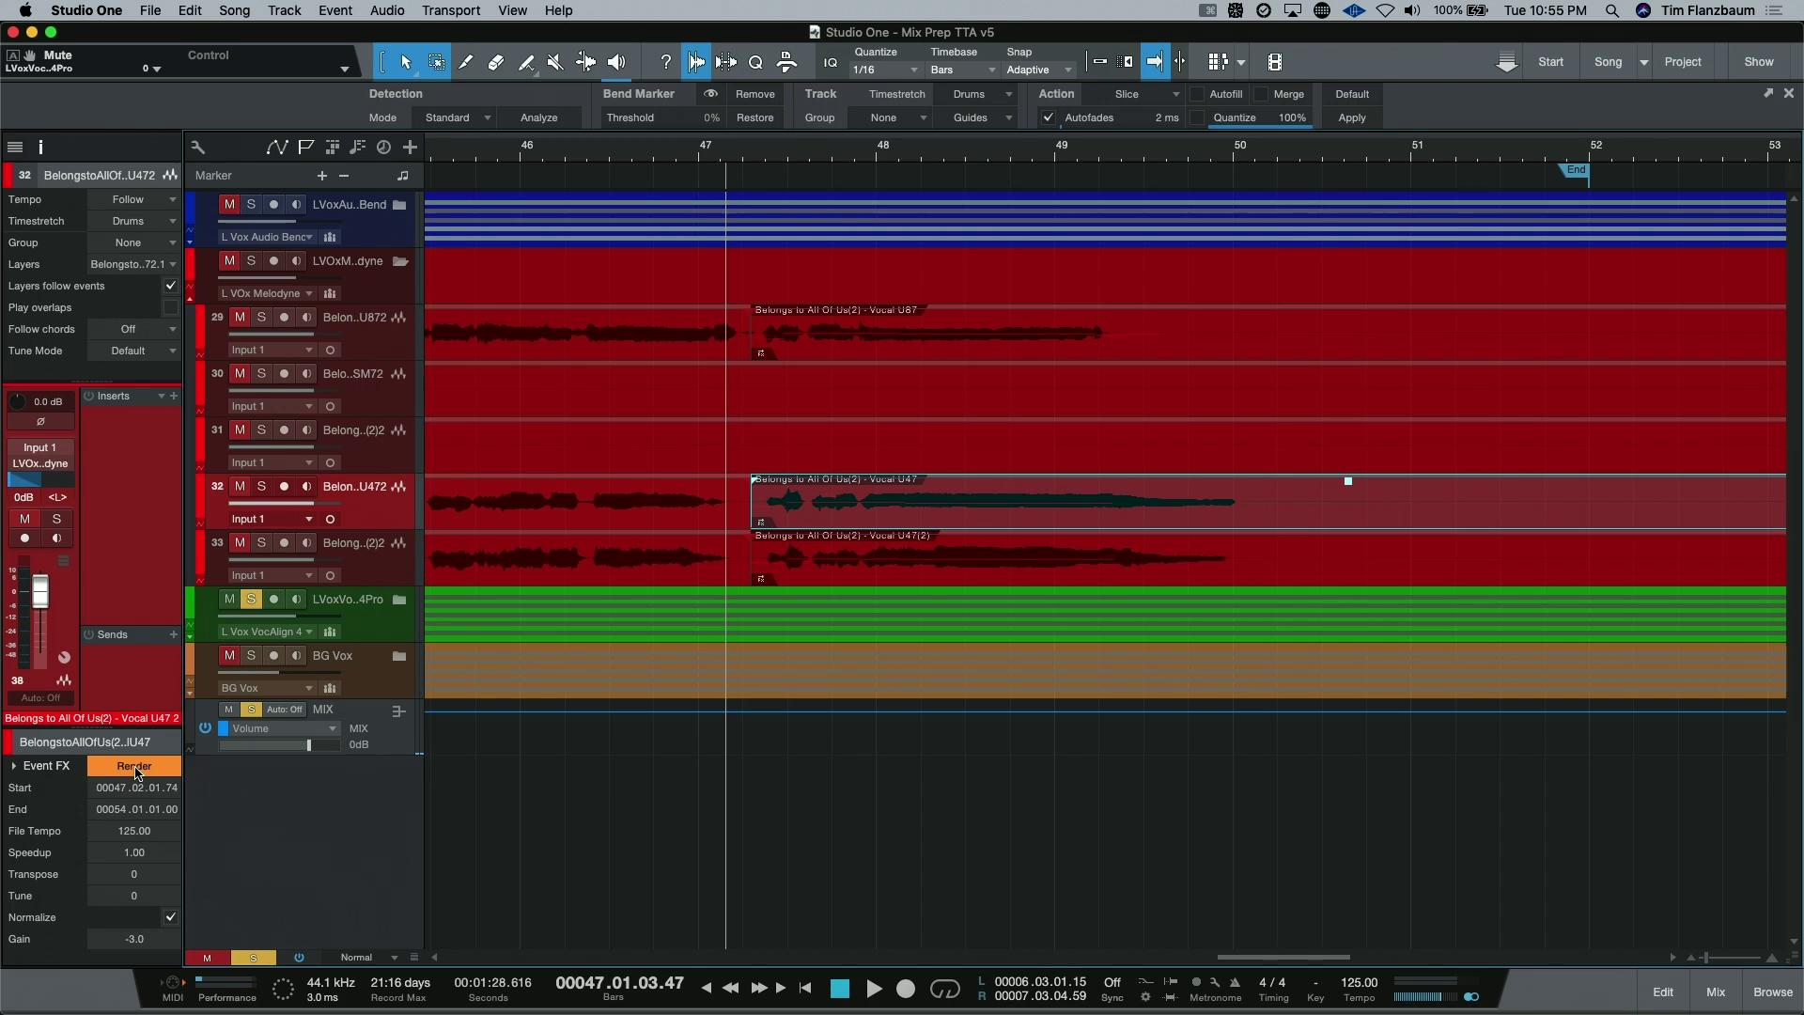
pyautogui.click(134, 767)
pyautogui.press('Down')
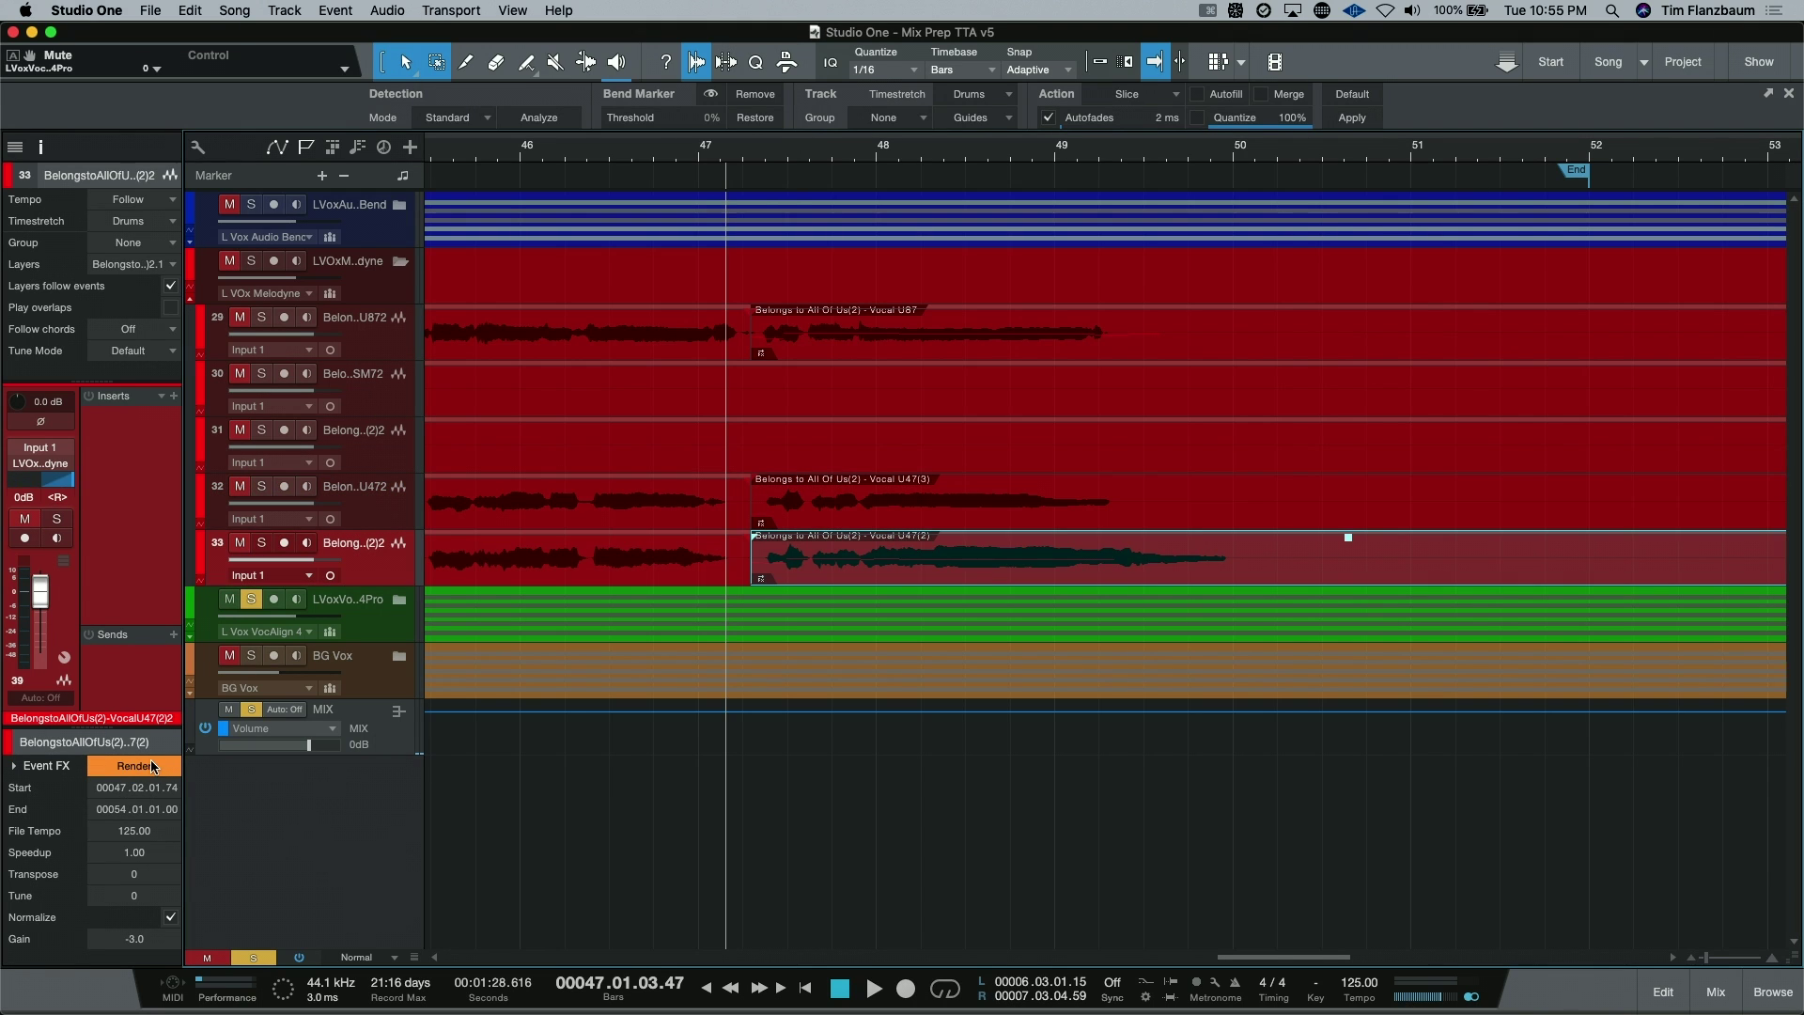
pyautogui.click(134, 766)
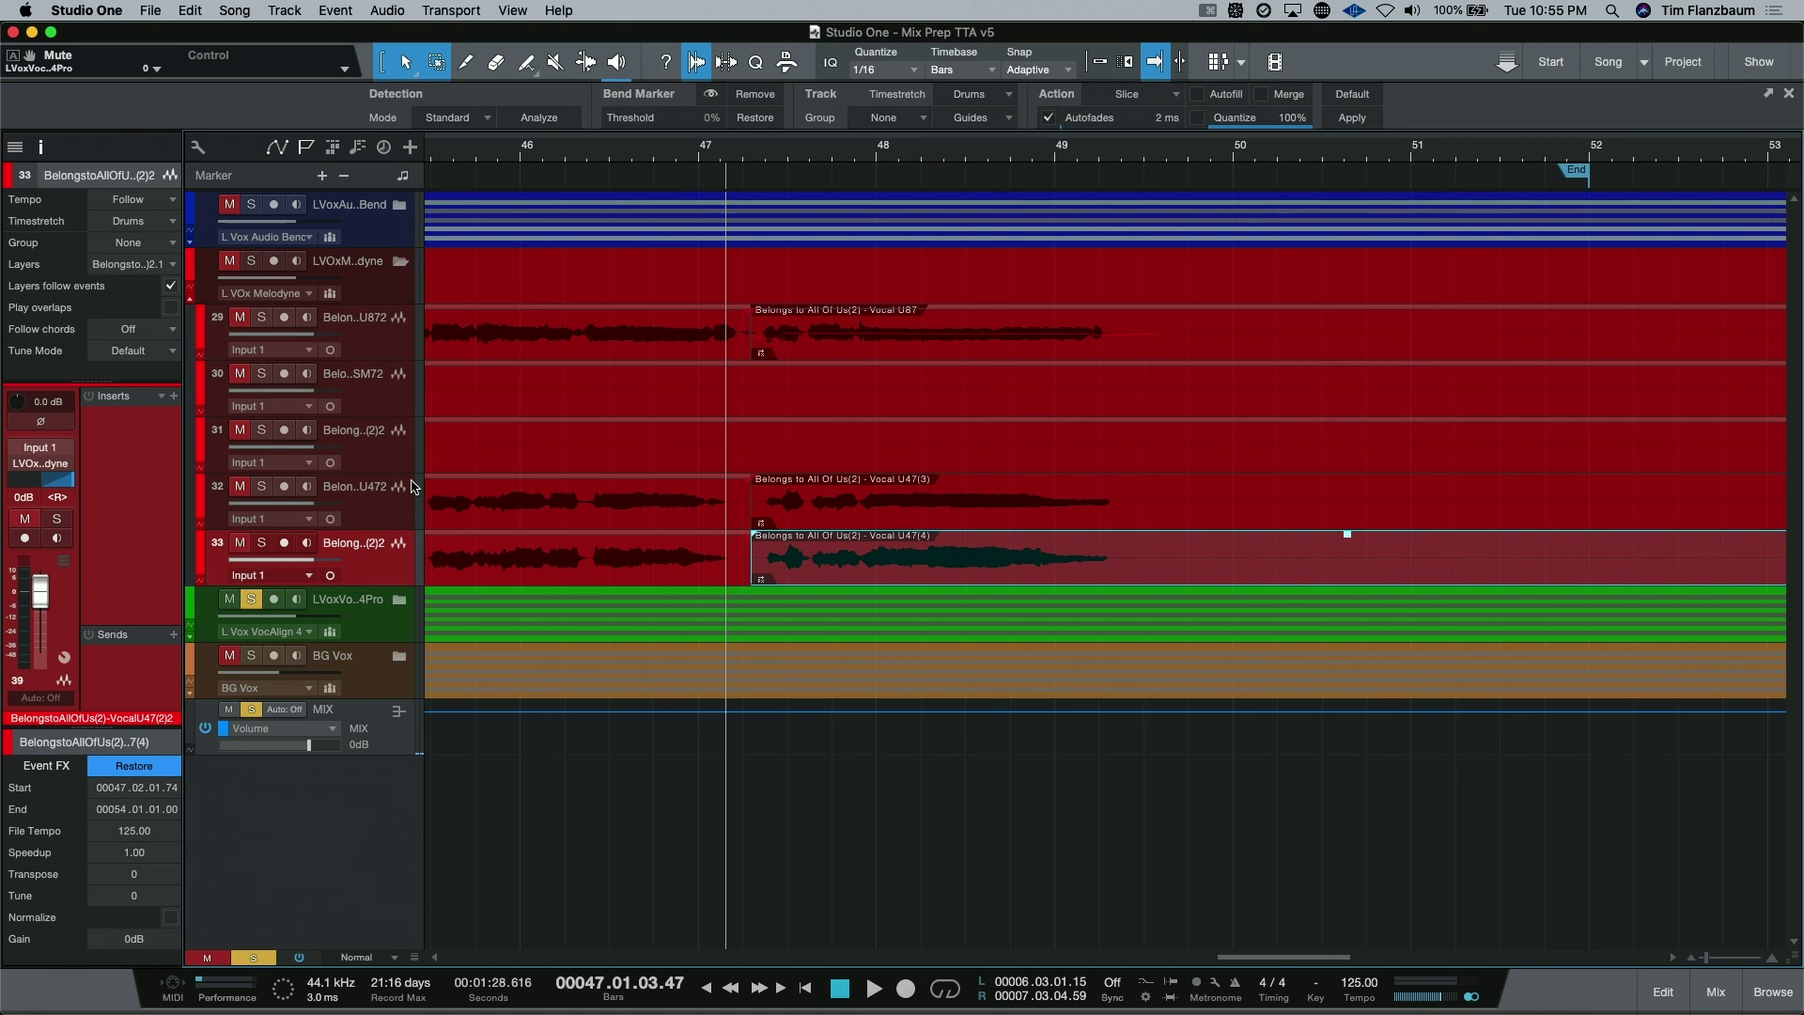
pyautogui.click(251, 600)
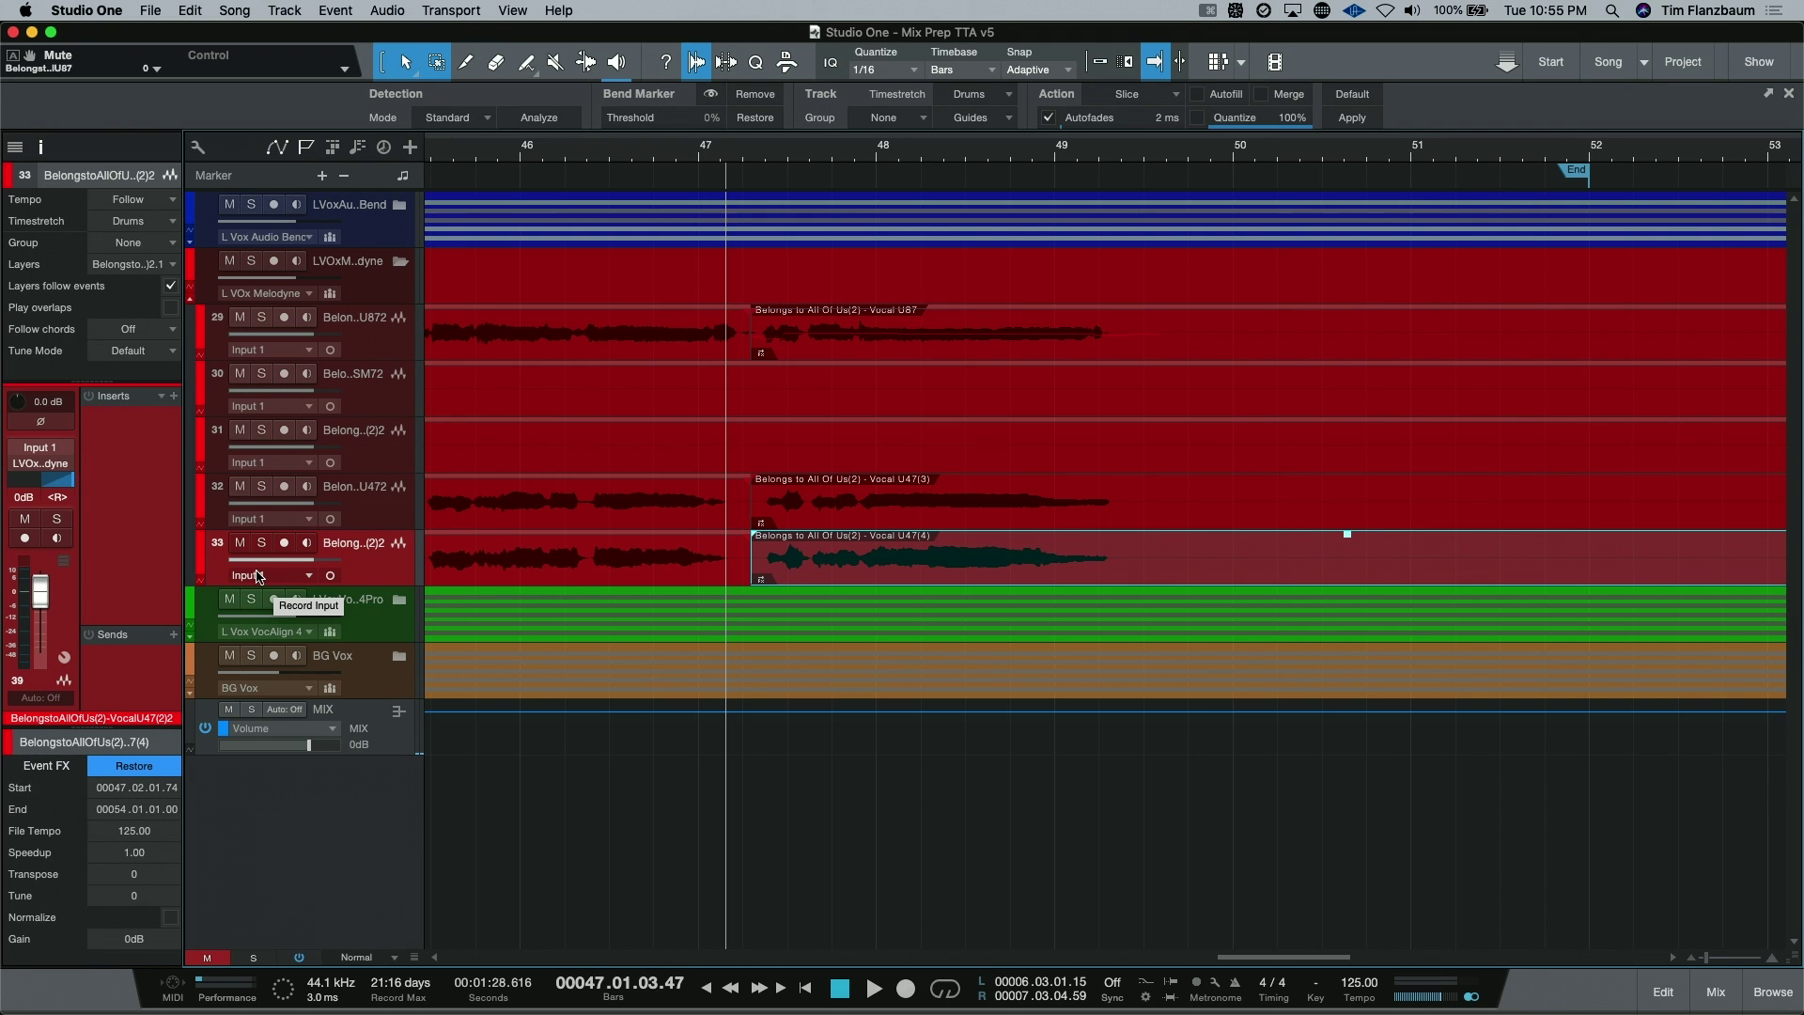
# Open the mixing console with F3 to show vocal channels 28–39 and the buses.
pyautogui.press('F3')
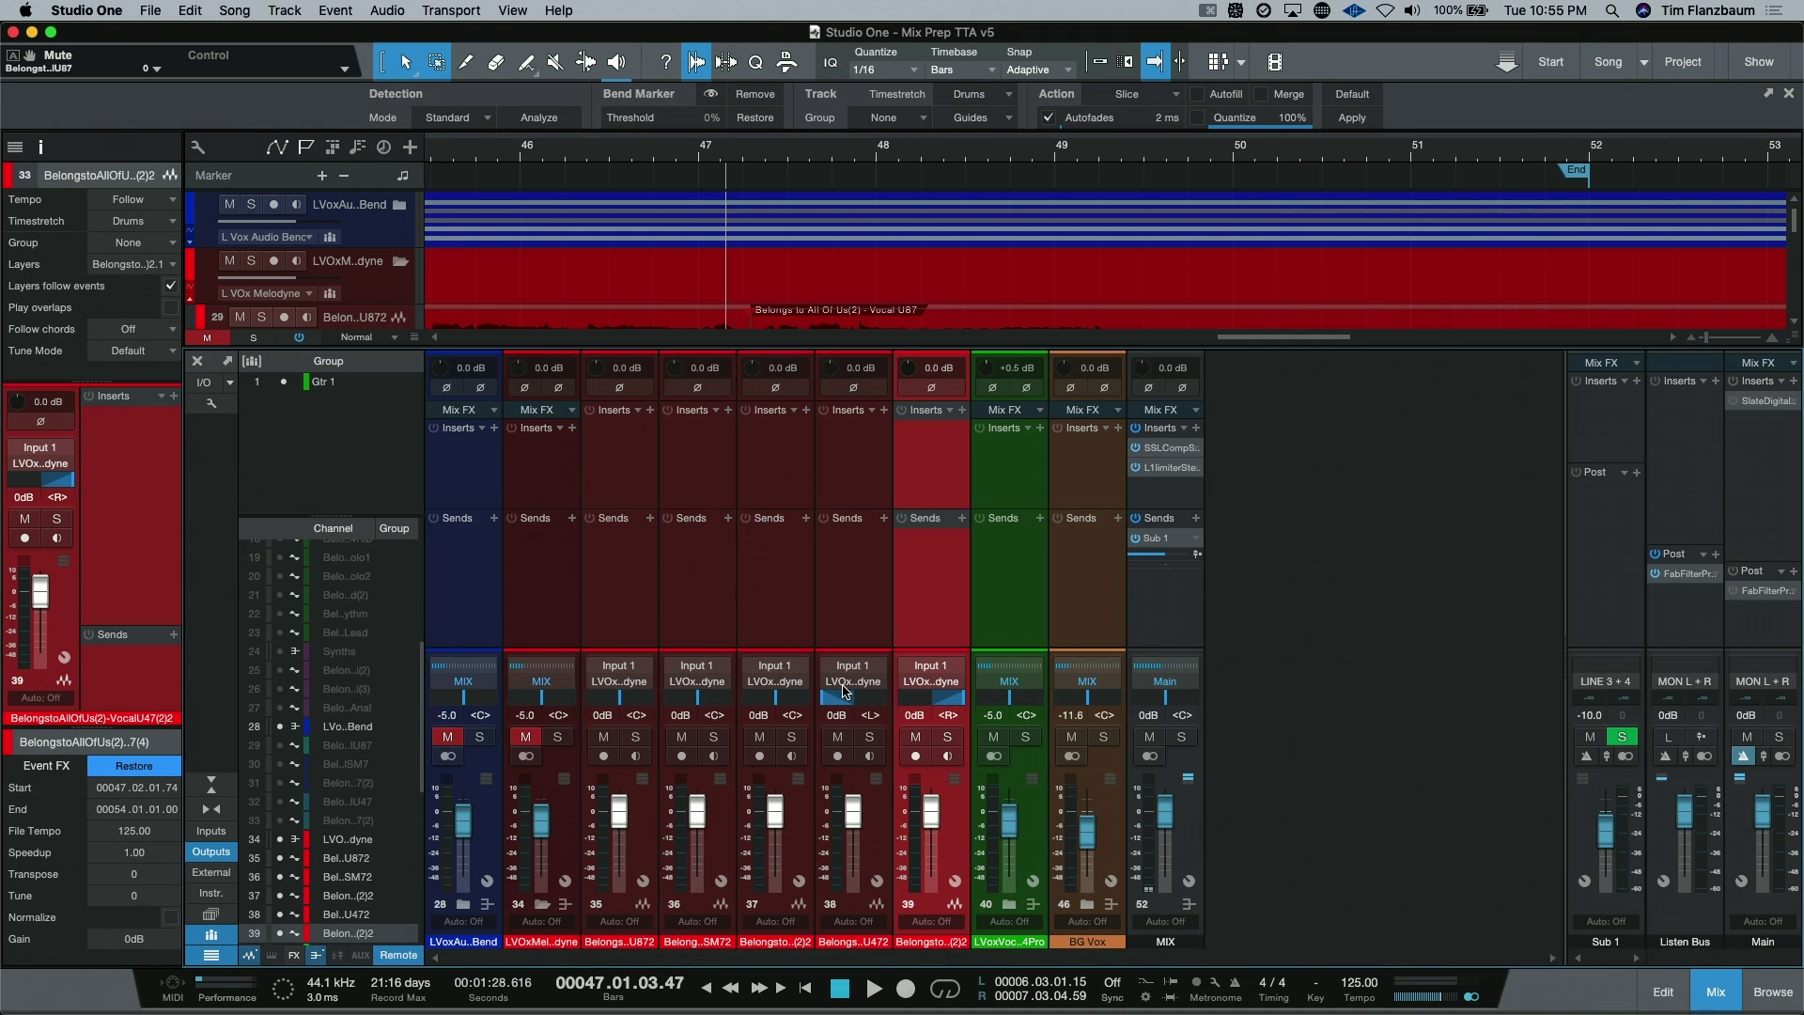